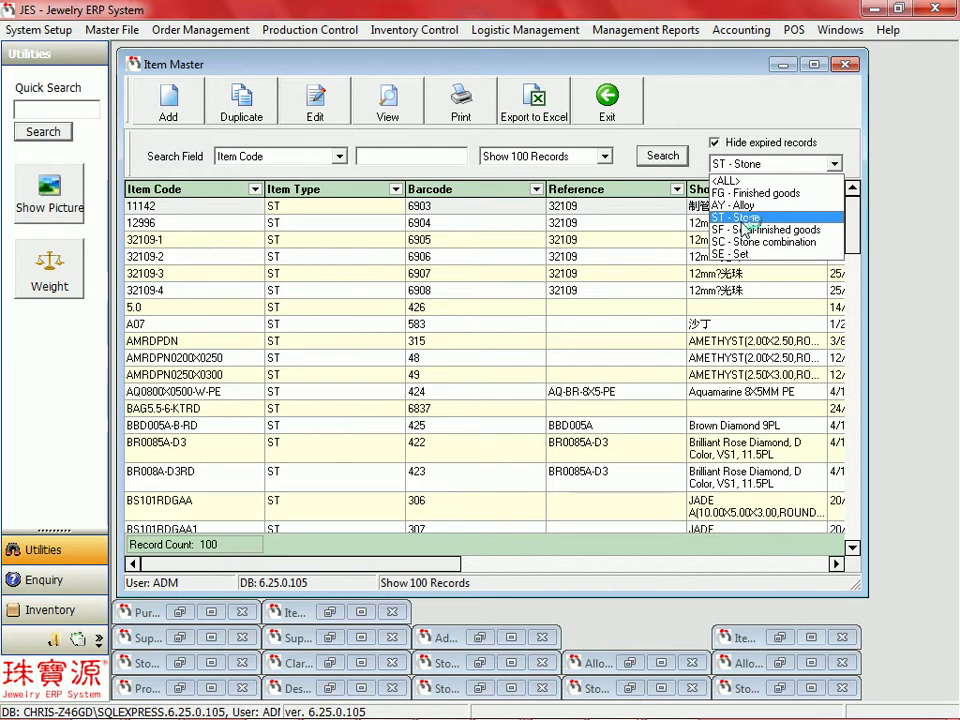
# Filter the item list to ST - Stone and search the item codes for "di"
pyautogui.click(743, 218)
pyautogui.click(664, 156)
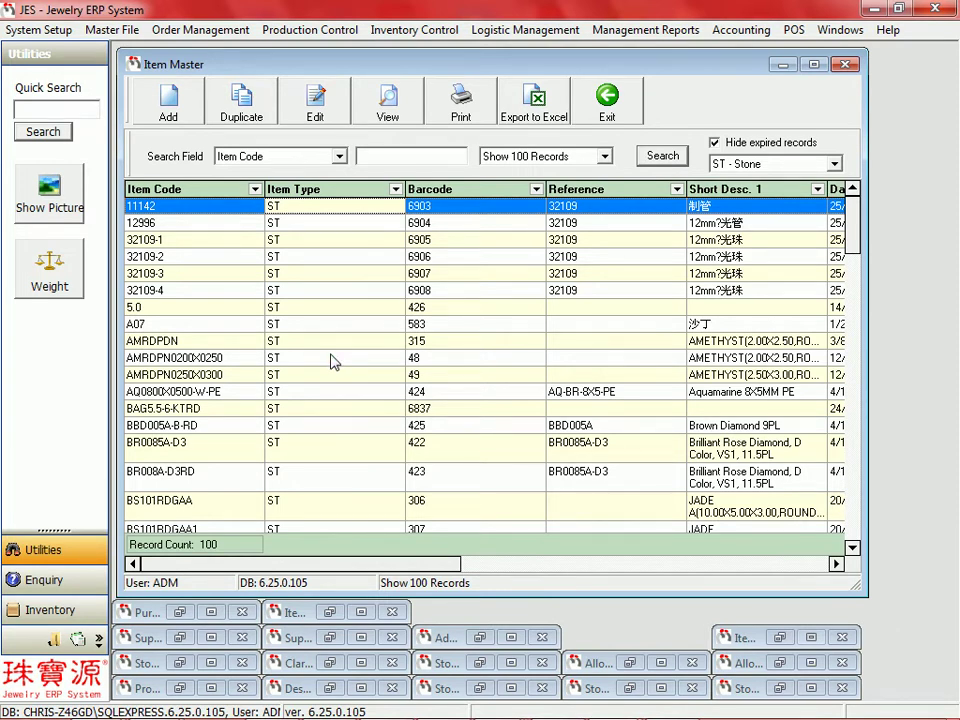
pyautogui.click(409, 160)
pyautogui.write('di')
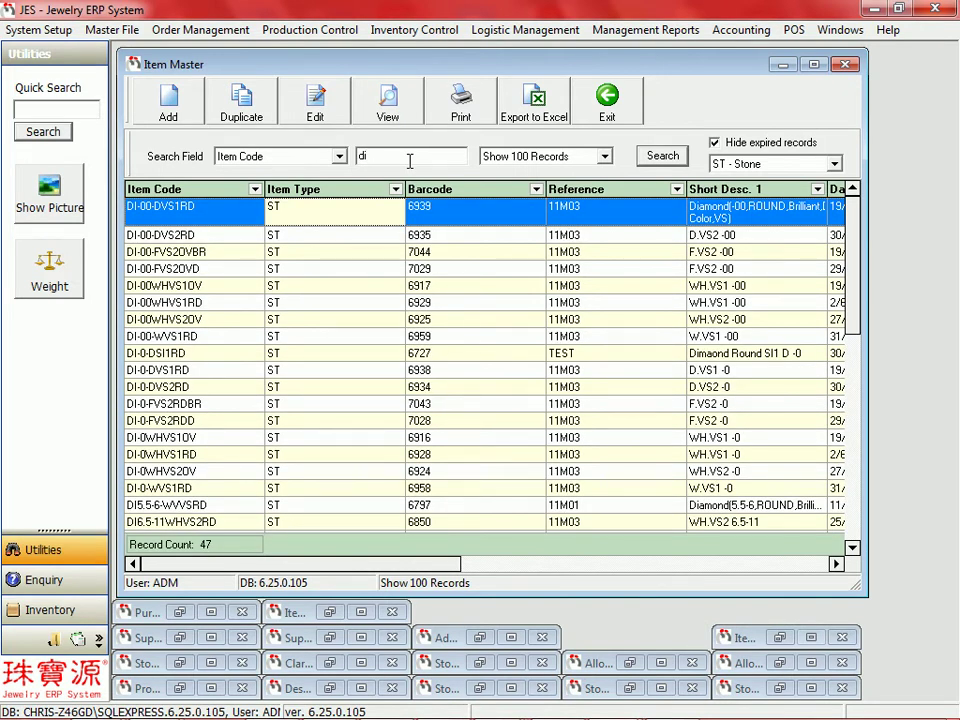
# Open the stone item DI-00-DVS1RD for editing and review its item code and detailed stone attributes, including the stone size
pyautogui.click(318, 116)
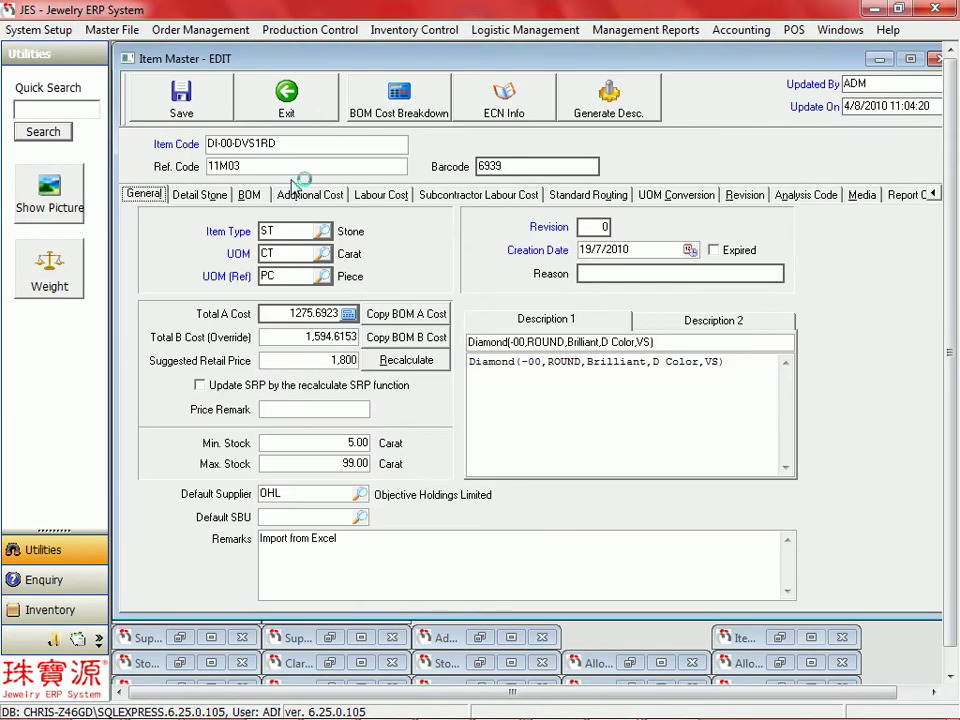
pyautogui.click(189, 196)
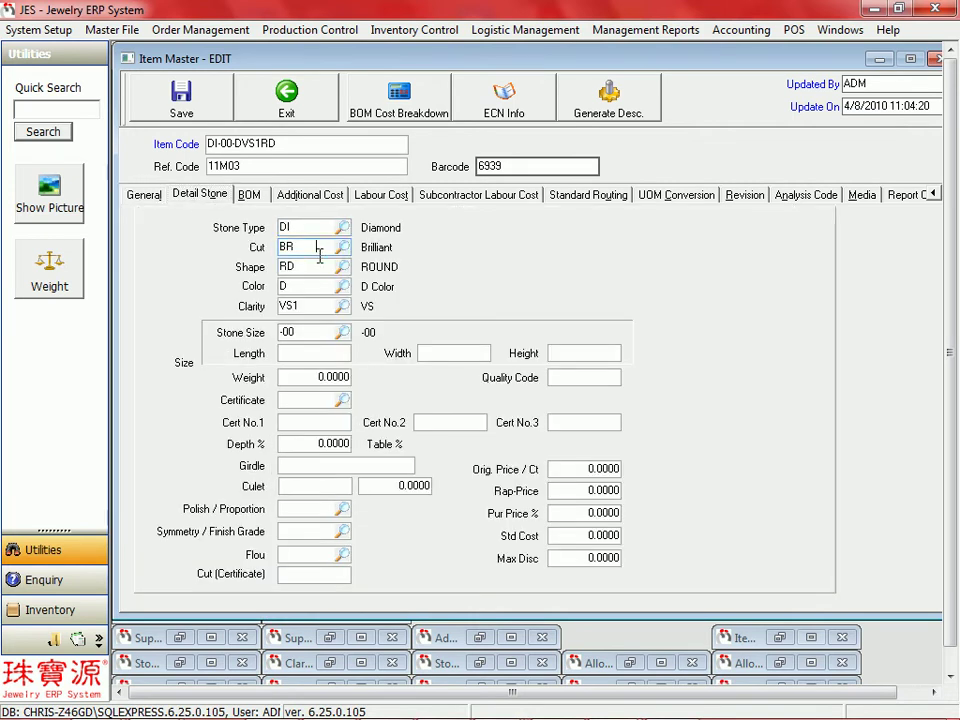
pyautogui.click(316, 332)
pyautogui.click(290, 147)
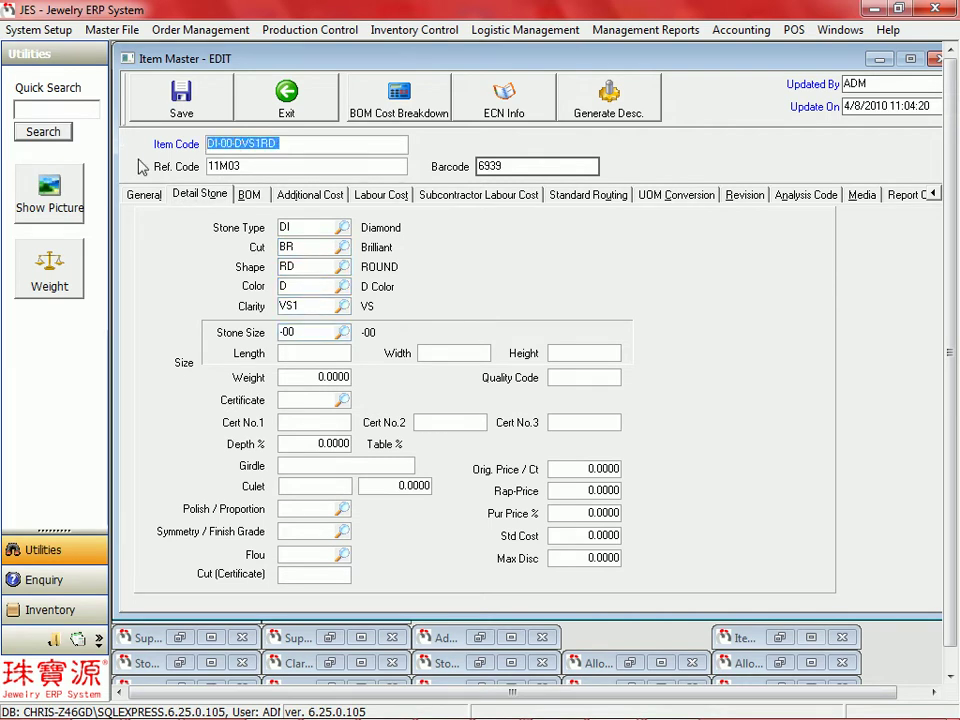
pyautogui.click(174, 117)
# Open the Item Code Setup and examine the field sequence, lengths and pad characters that make up stone item codes
pyautogui.click(128, 34)
pyautogui.moveTo(215, 71)
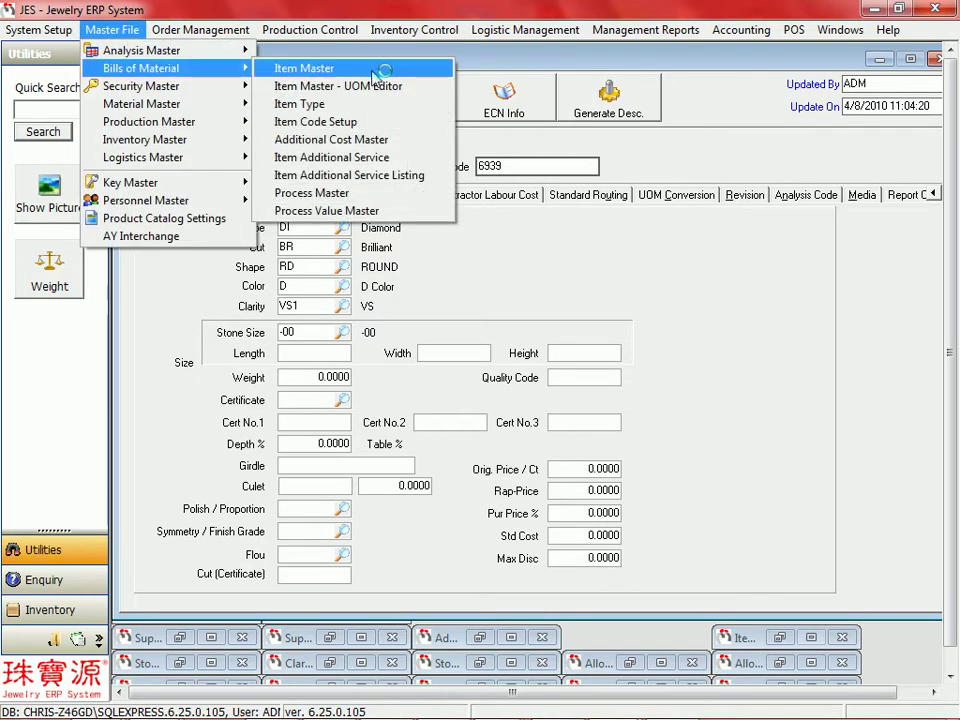
pyautogui.click(377, 121)
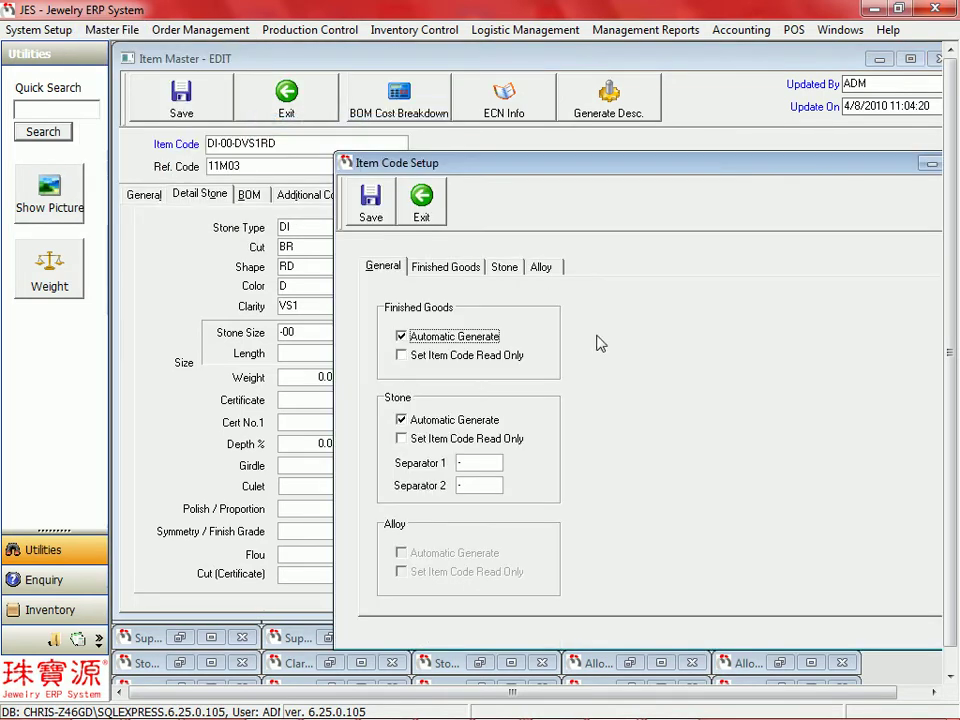
pyautogui.click(506, 269)
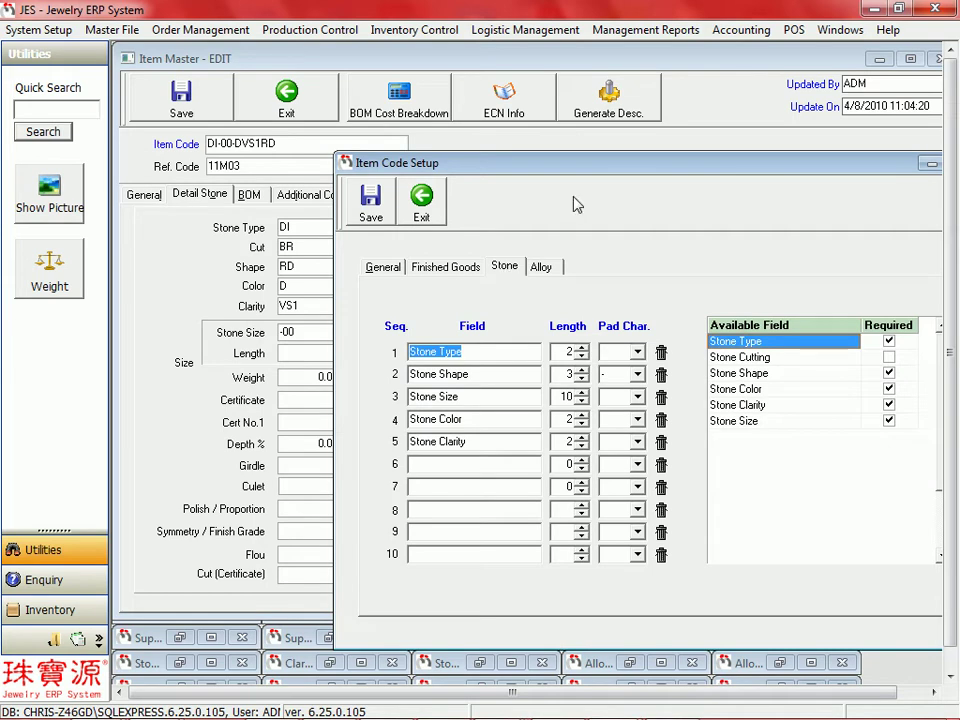
pyautogui.moveTo(569, 167); pyautogui.dragTo(591, 130)
pyautogui.click(516, 314)
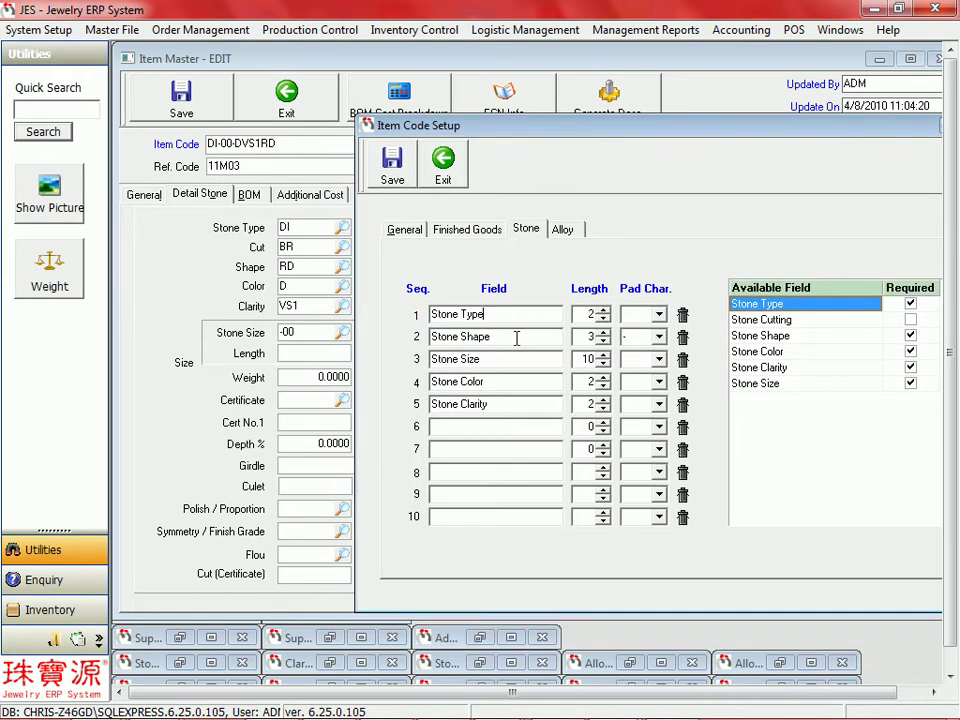
pyautogui.click(516, 357)
pyautogui.click(578, 314)
# Set Separator 1 and Separator 2 for stone item codes to X and save the Item Code Setup
pyautogui.click(412, 231)
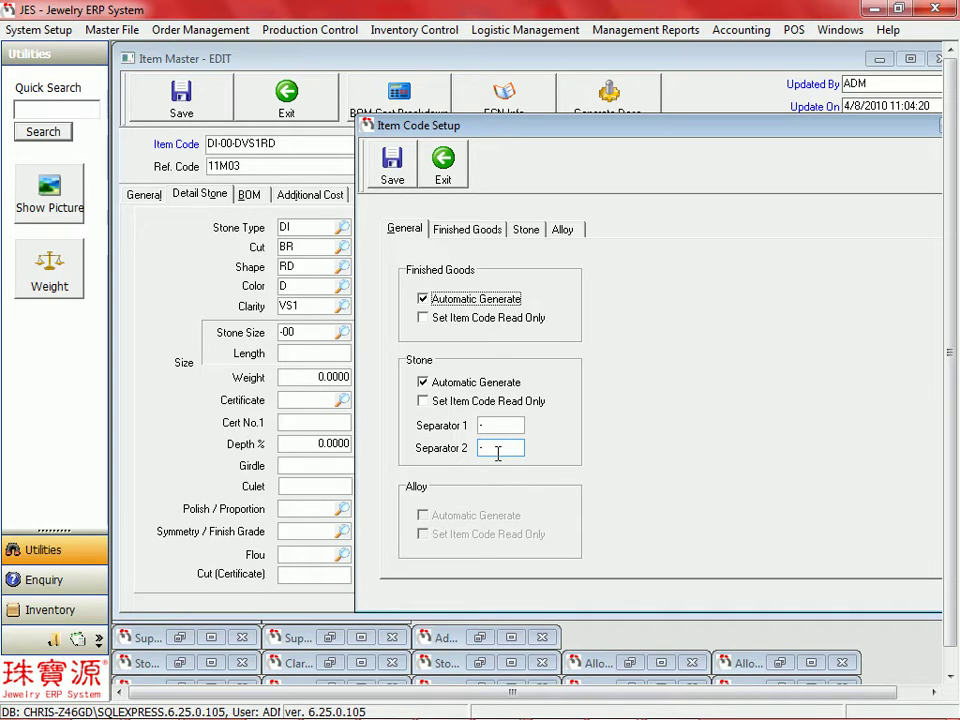
pyautogui.click(505, 427)
pyautogui.doubleClick(505, 427)
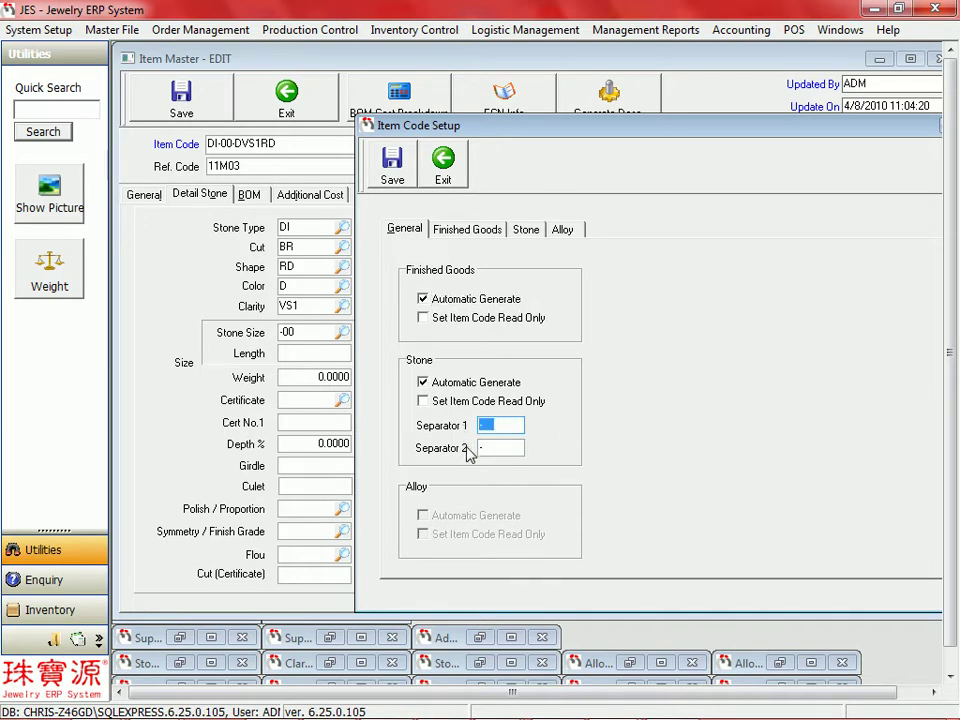
pyautogui.write('X')
pyautogui.doubleClick(492, 448)
pyautogui.write('X')
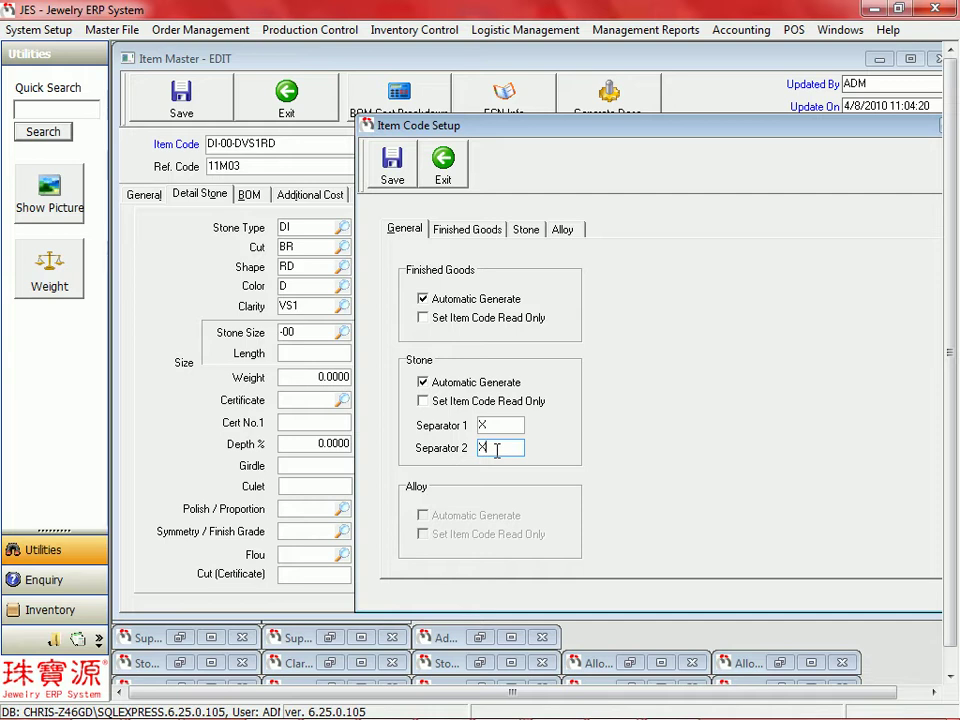
pyautogui.write('-')
pyautogui.press('BackSpace')
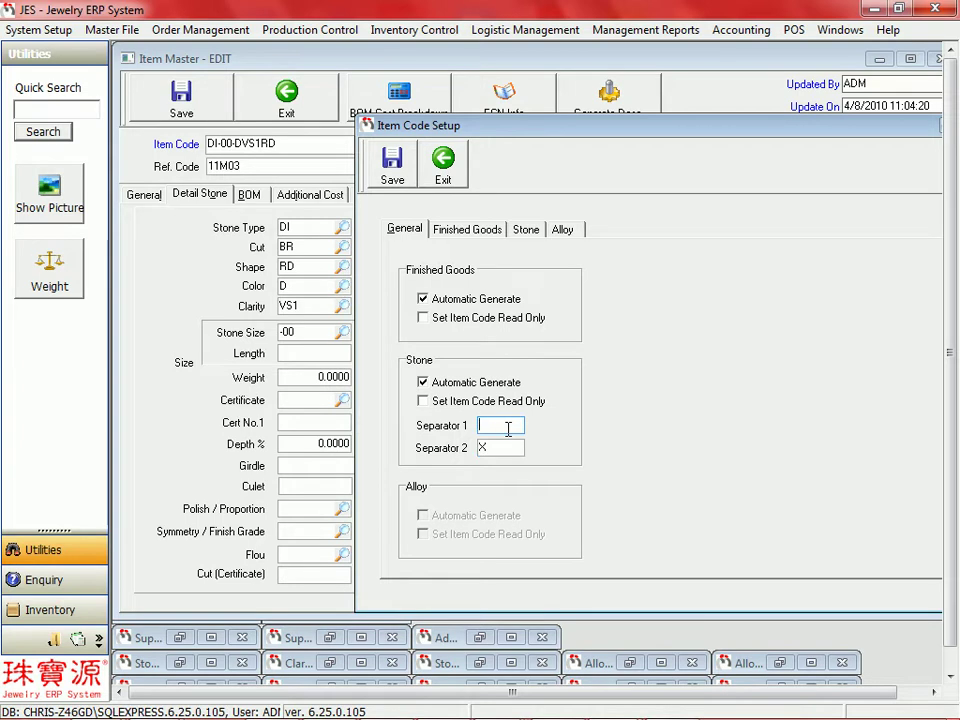
pyautogui.write('X')
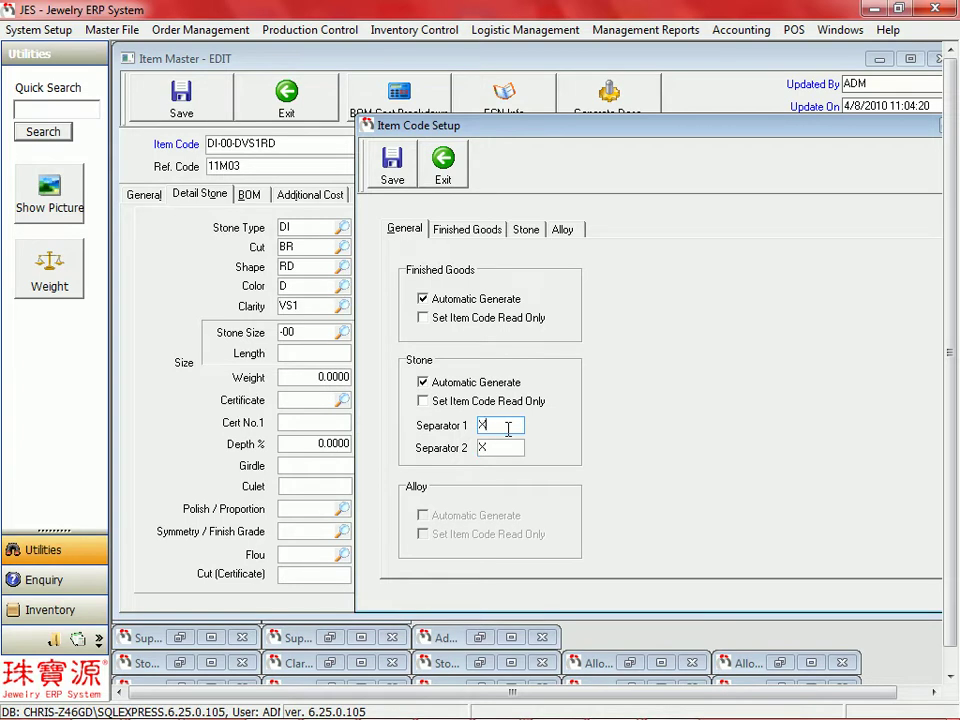
pyautogui.click(395, 165)
pyautogui.click(496, 395)
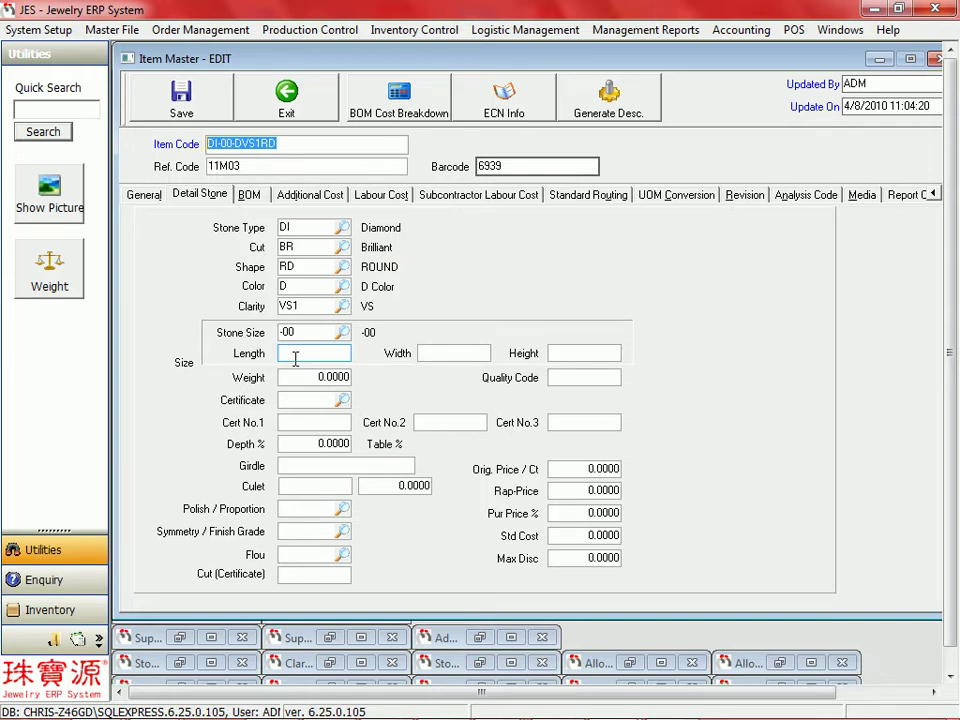
# Clear the short and long text of the stone's Description 1 and regenerate the description from its stone attributes
pyautogui.click(313, 226)
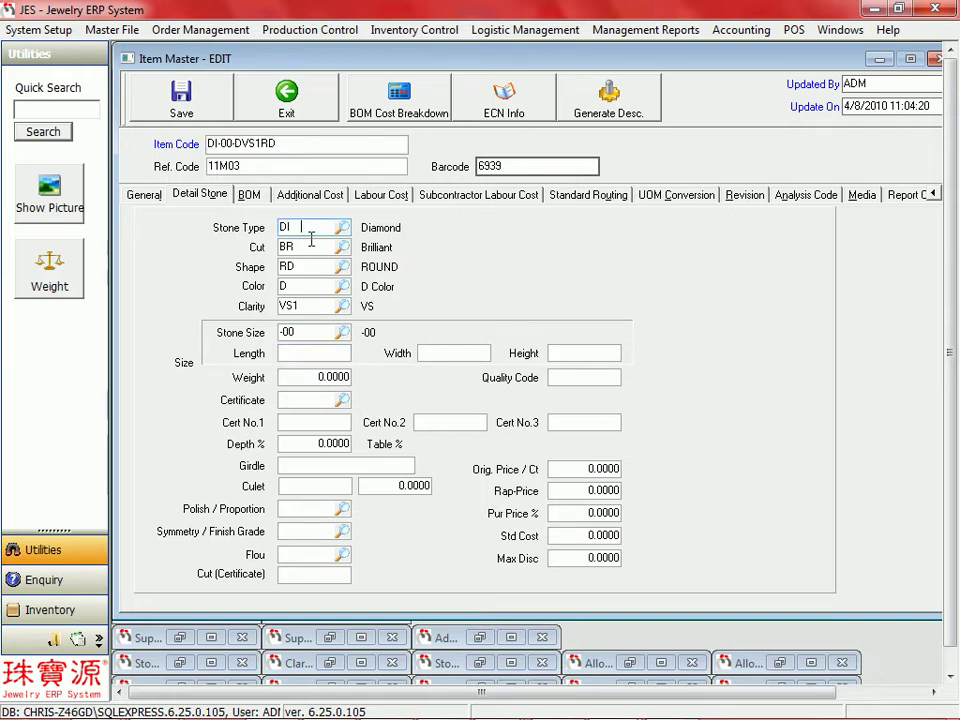
pyautogui.click(310, 286)
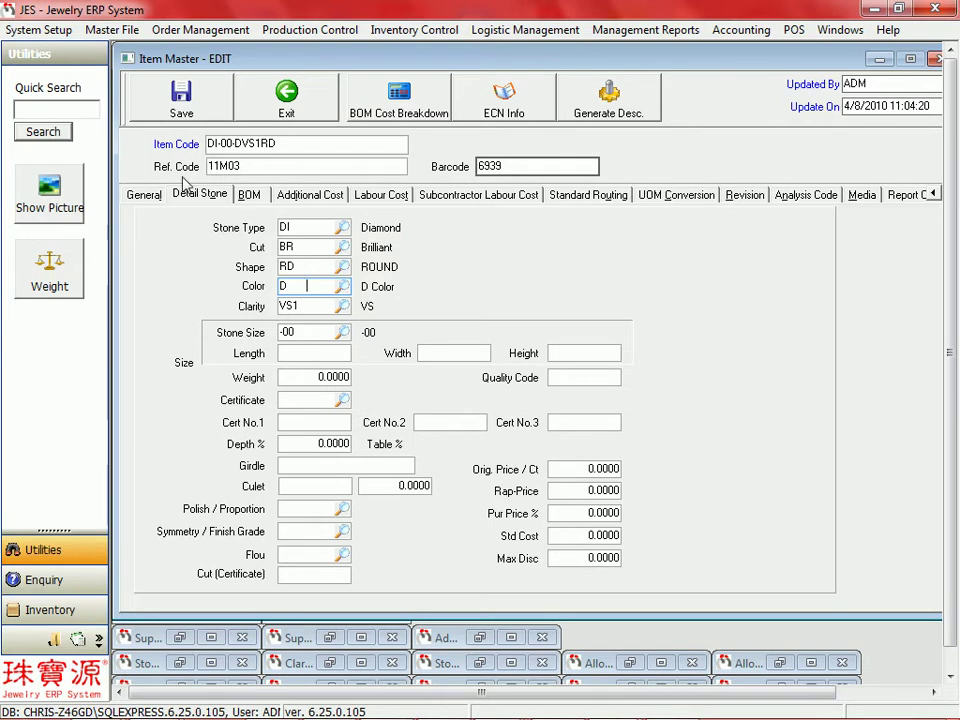
pyautogui.click(137, 194)
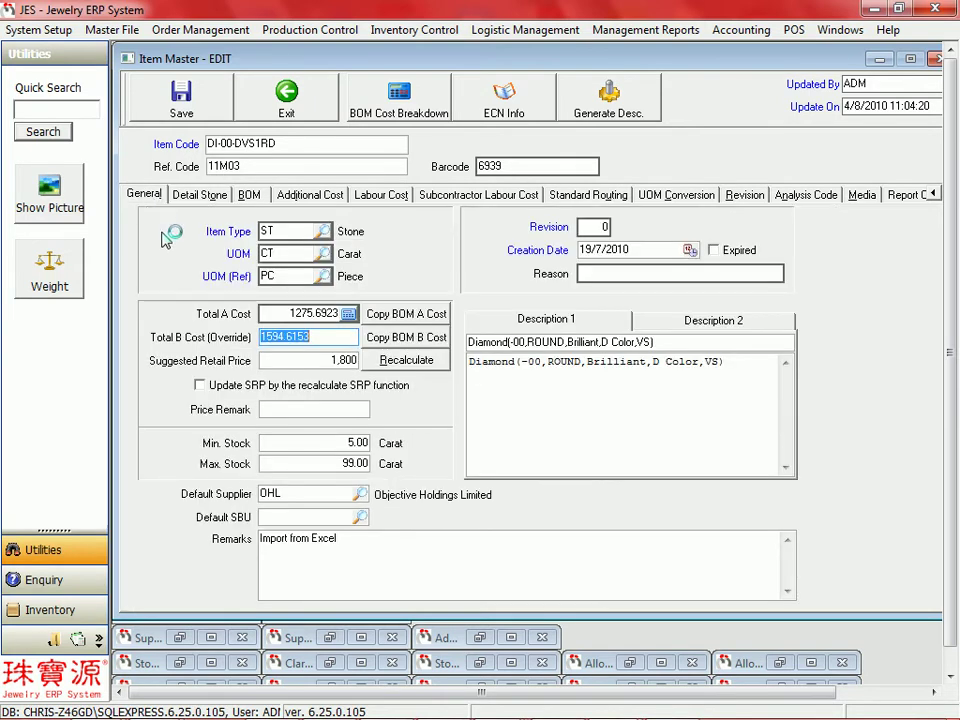
pyautogui.click(660, 343)
pyautogui.moveTo(660, 343); pyautogui.dragTo(468, 343)
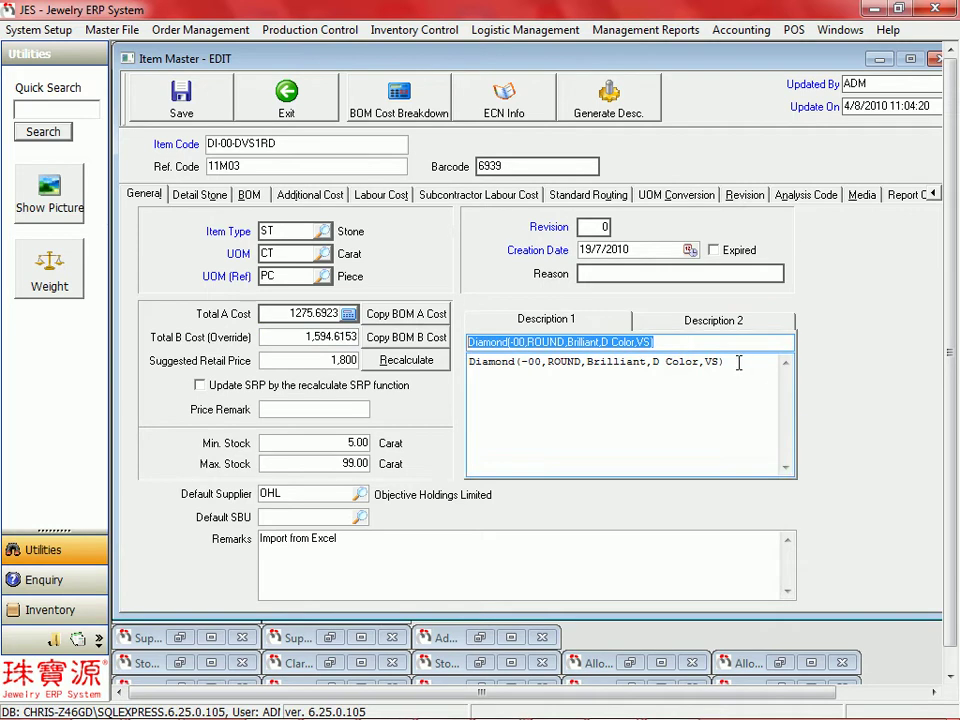
pyautogui.moveTo(740, 362); pyautogui.dragTo(468, 362)
pyautogui.press('Delete')
pyautogui.moveTo(660, 342); pyautogui.dragTo(468, 342)
pyautogui.press('Delete')
pyautogui.click(603, 113)
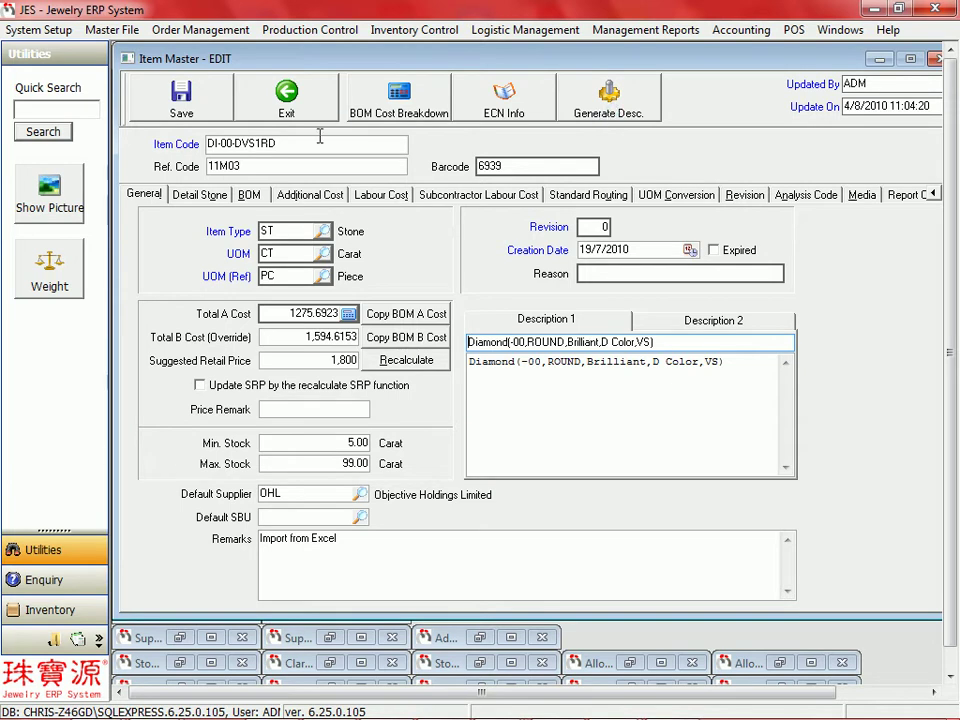
# Compare the stone's attributes with its generated Description 1 and Description 2
pyautogui.click(203, 194)
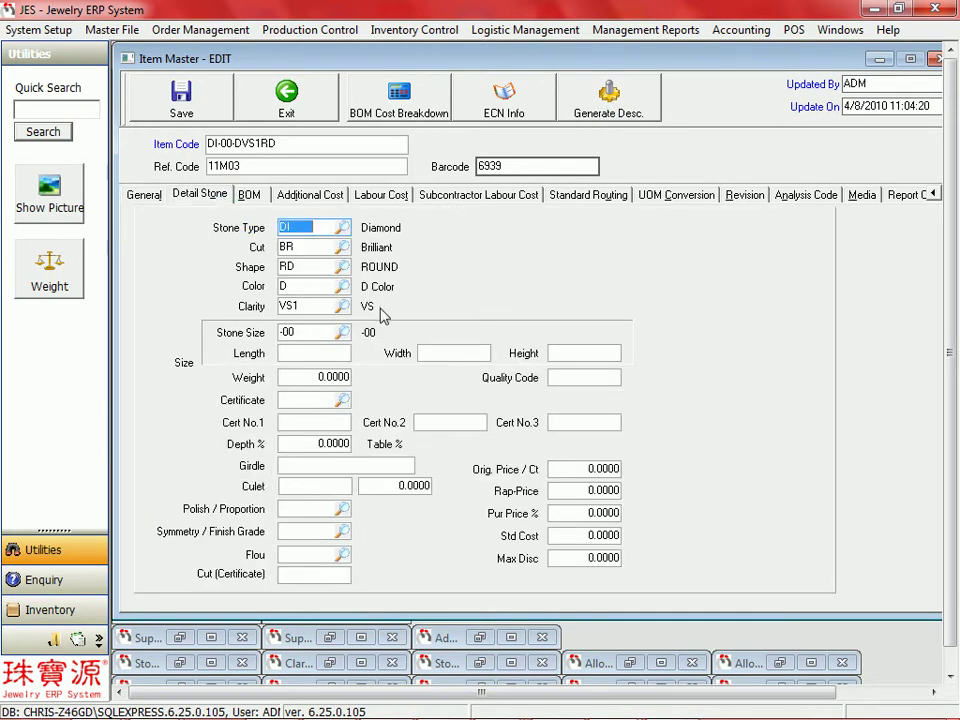
pyautogui.click(143, 194)
pyautogui.click(685, 322)
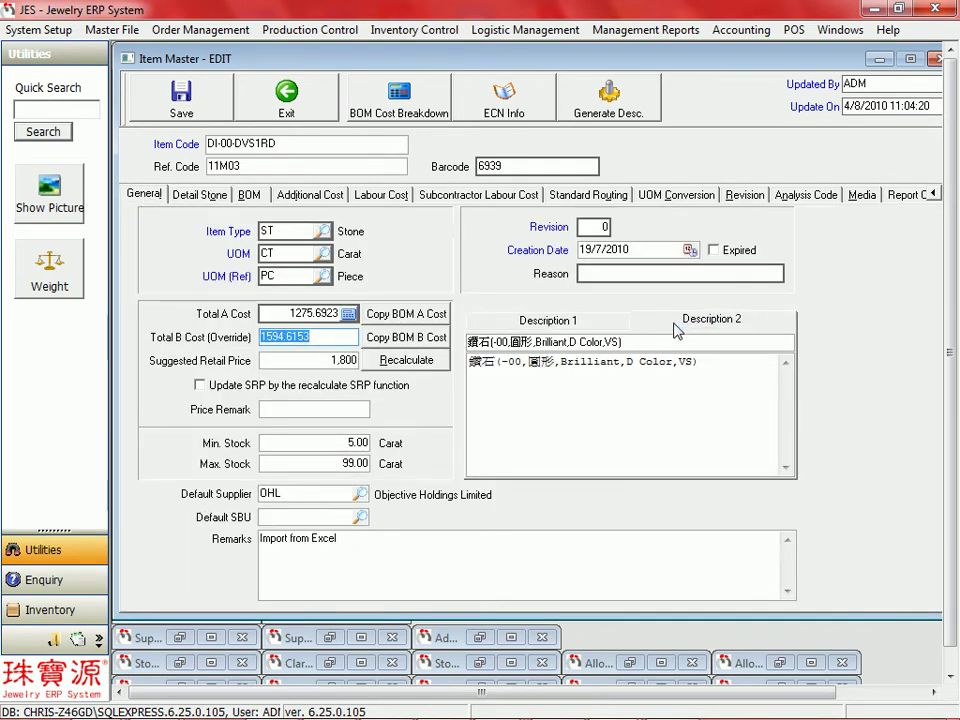
pyautogui.click(560, 320)
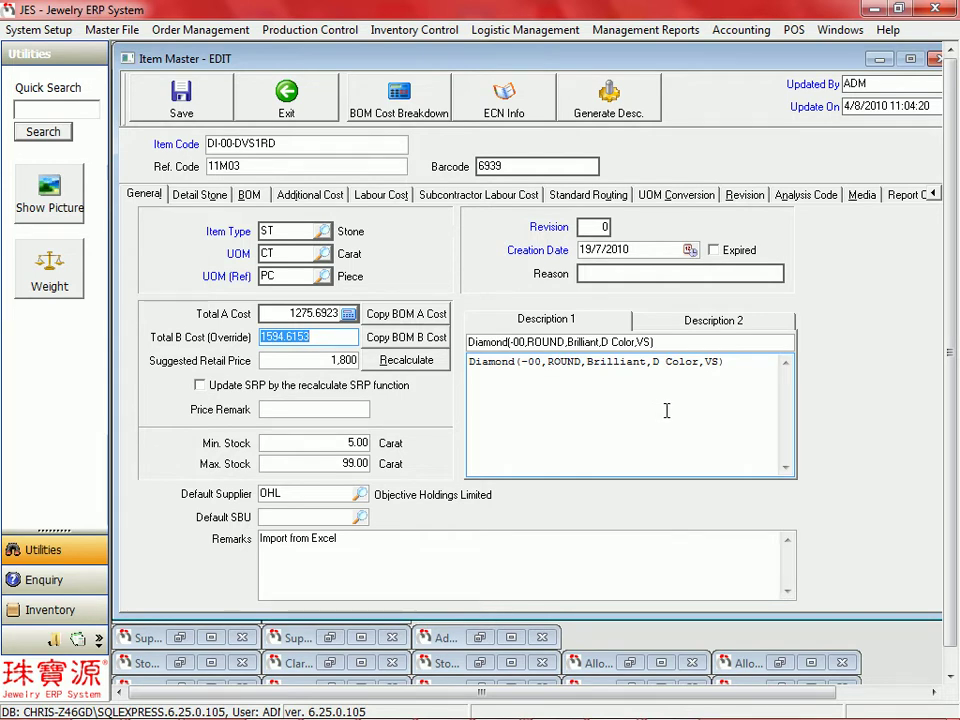
pyautogui.click(698, 321)
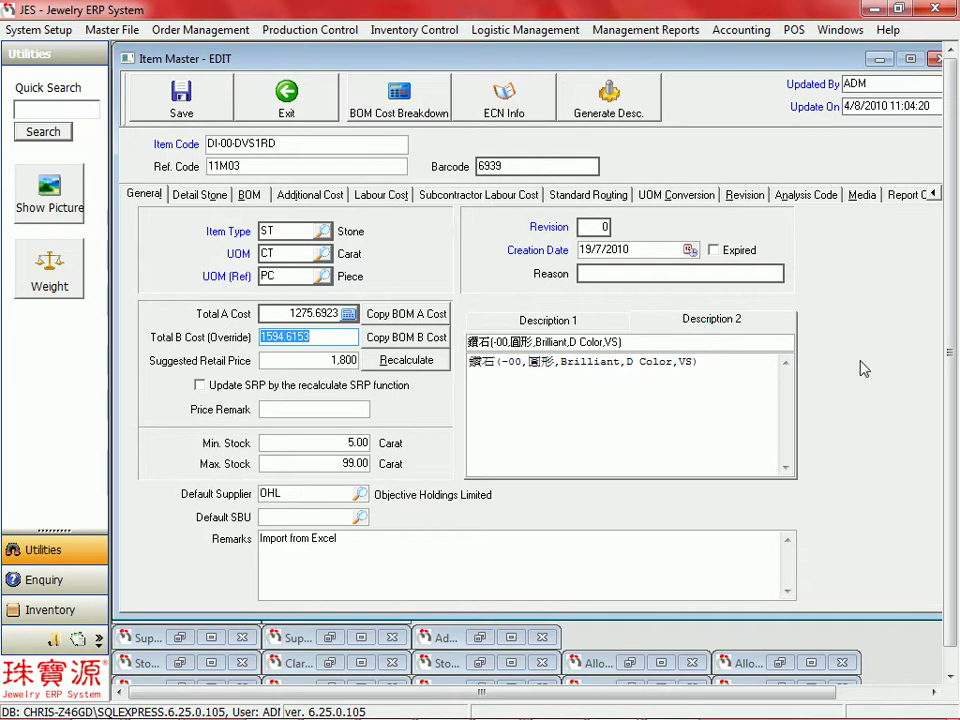
# Check the two descriptions of stone type DI in the Stone Type Master lookup against the item's Description 2
pyautogui.click(205, 195)
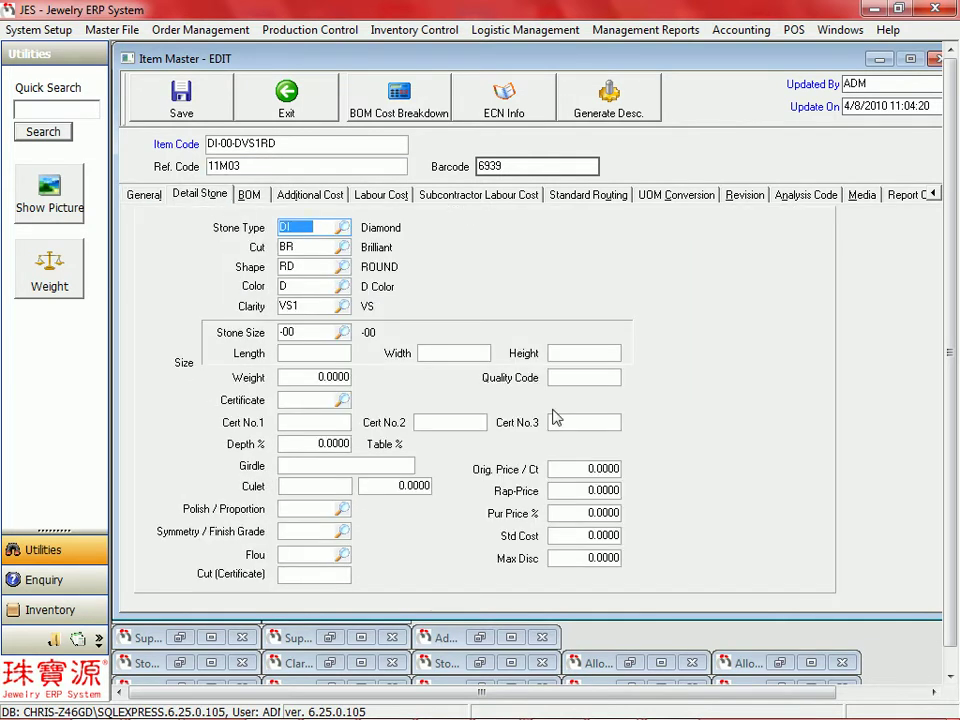
pyautogui.click(347, 233)
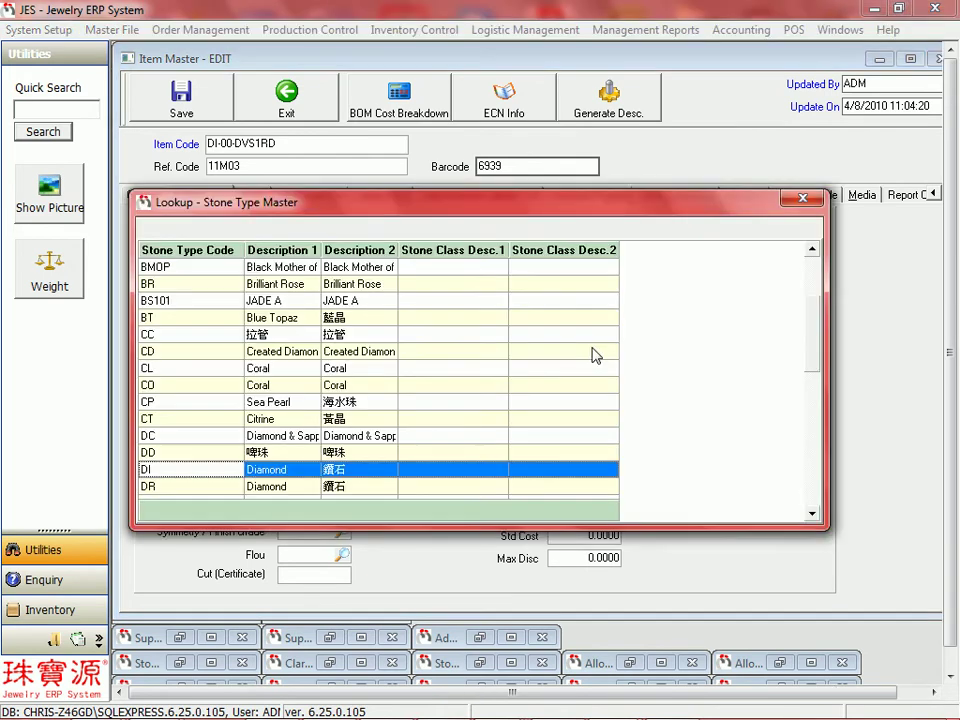
pyautogui.doubleClick(306, 470)
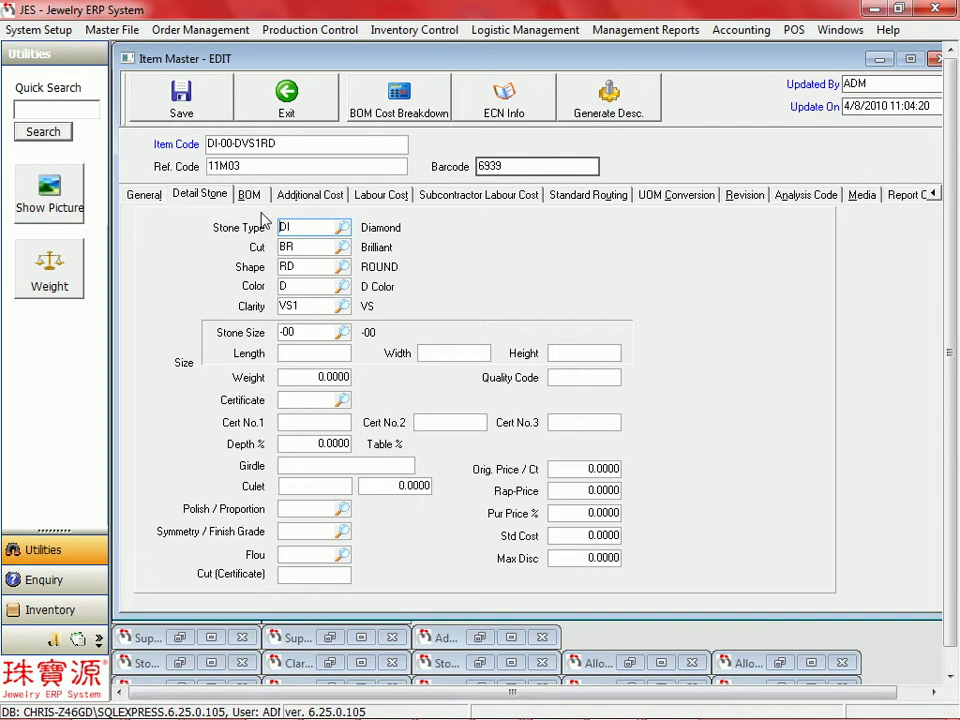
pyautogui.click(146, 195)
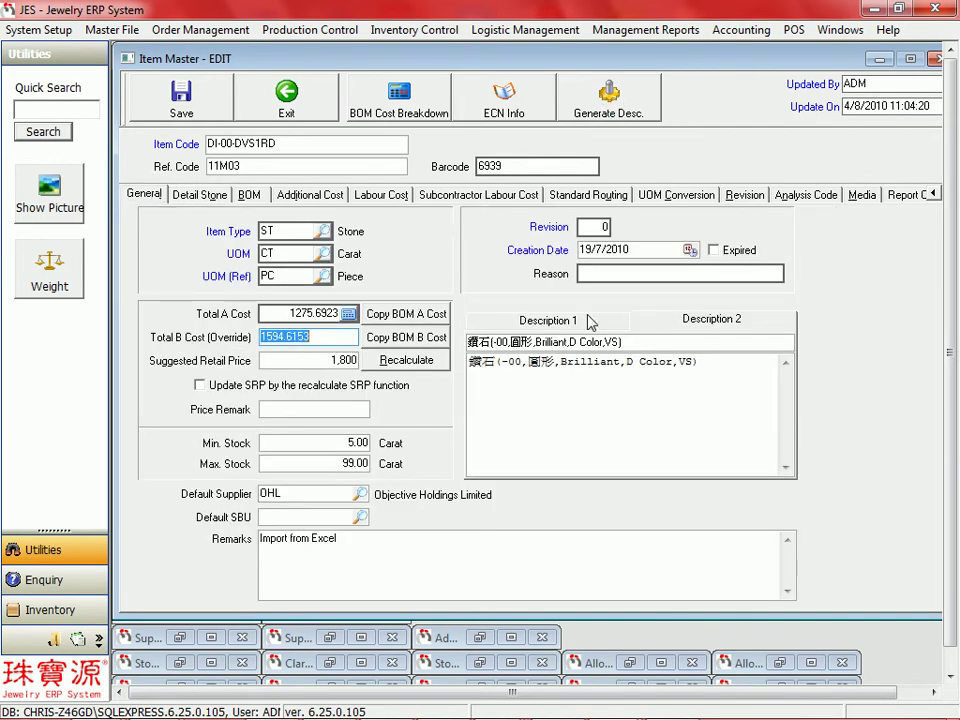
pyautogui.moveTo(660, 349); pyautogui.dragTo(468, 343)
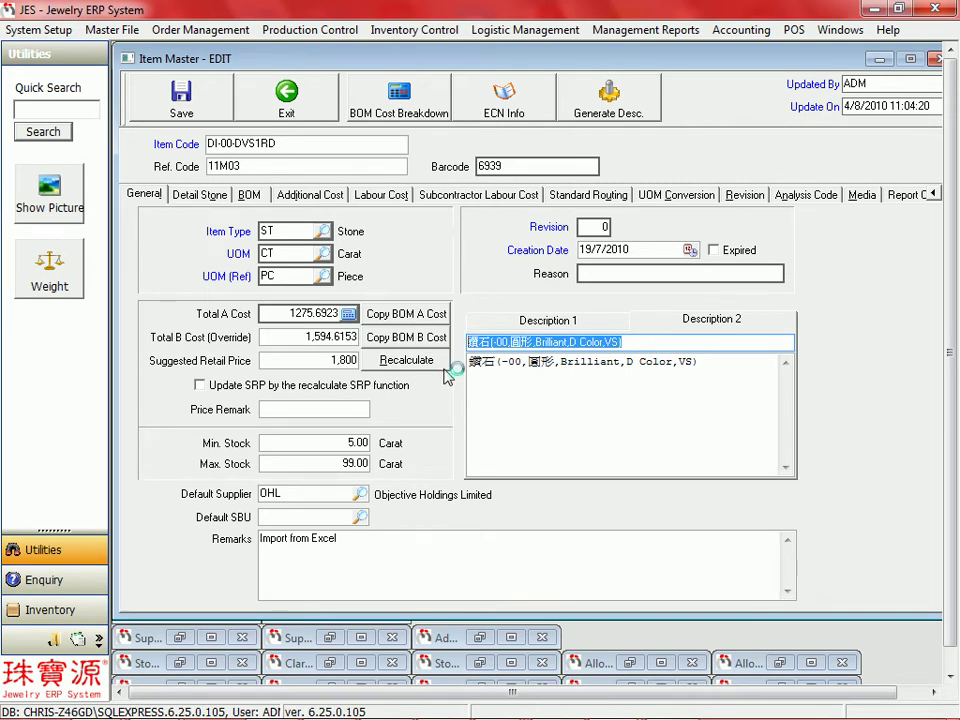
# Reopen the Item Code Setup to check the stone code structure behind the item code, and minimize it
pyautogui.moveTo(276, 143); pyautogui.dragTo(201, 135)
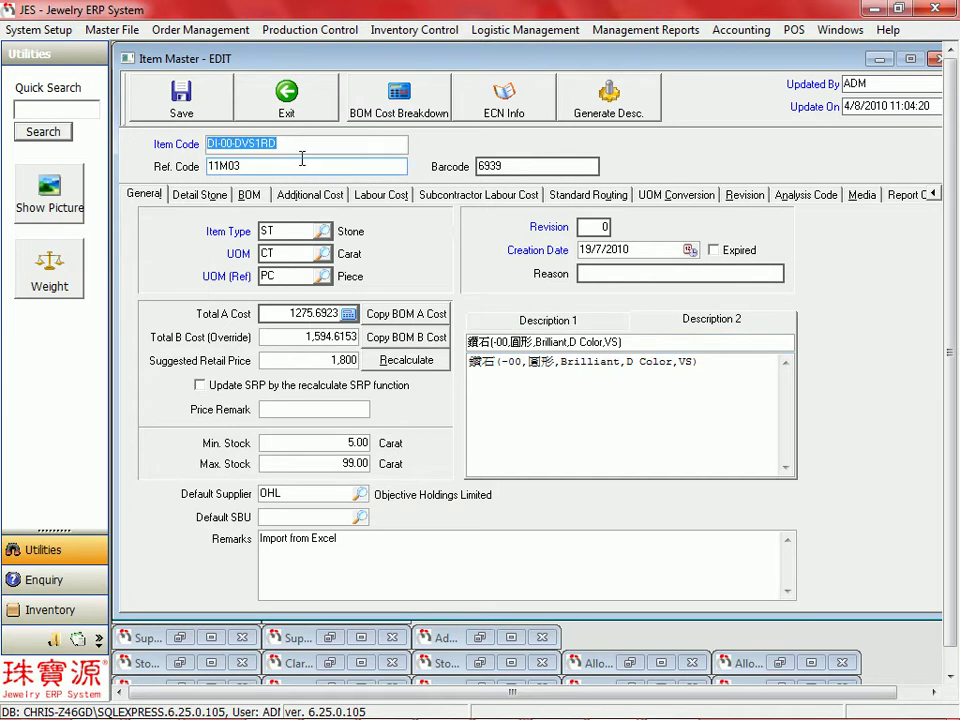
pyautogui.click(112, 29)
pyautogui.moveTo(170, 67)
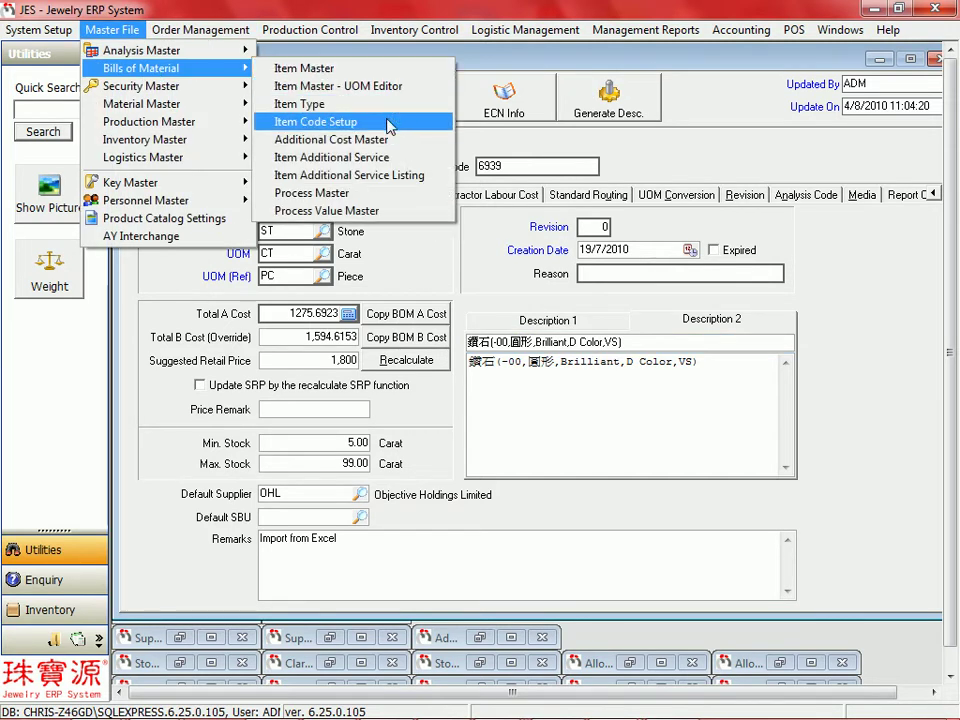
pyautogui.click(388, 121)
pyautogui.click(422, 248)
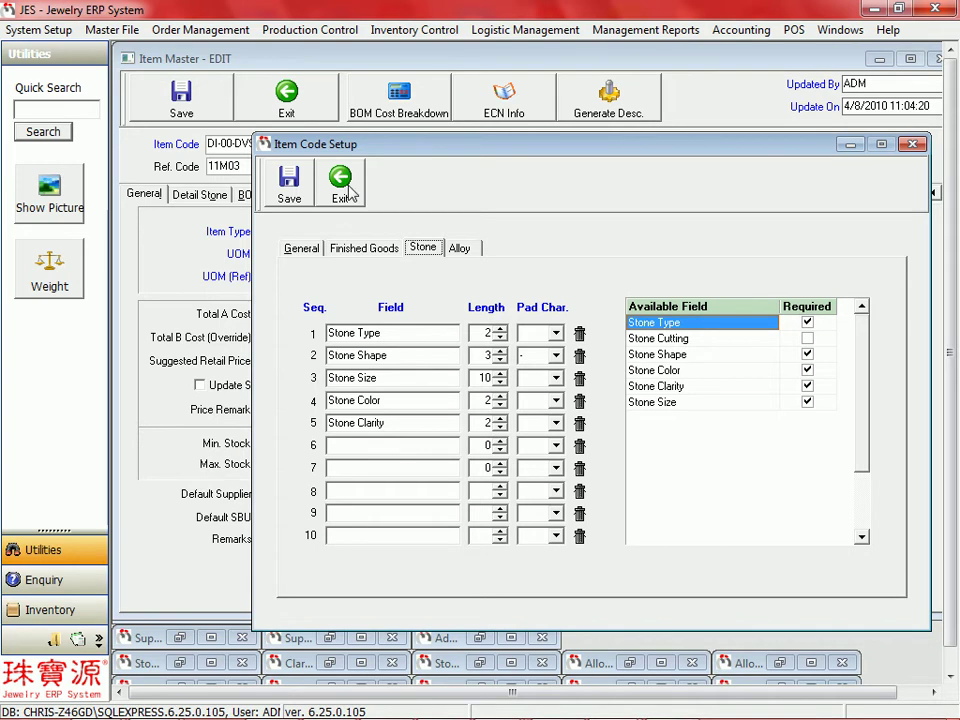
pyautogui.click(851, 144)
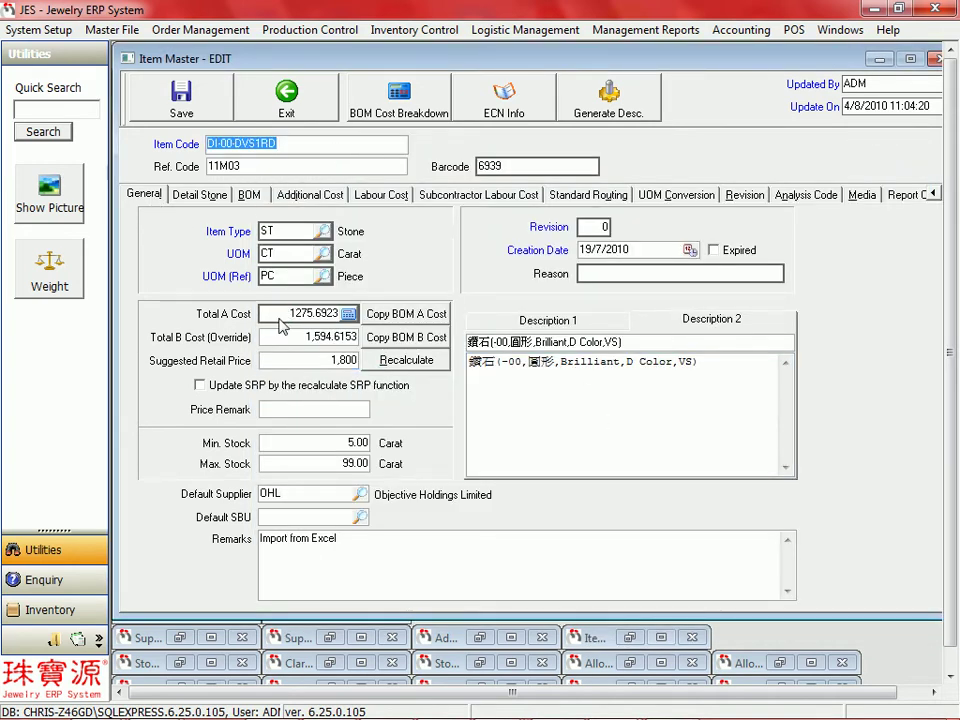
# Review the stone's UOM and UOM (Ref) together with its Total A Cost and Total B Cost (Override)
pyautogui.click(258, 253)
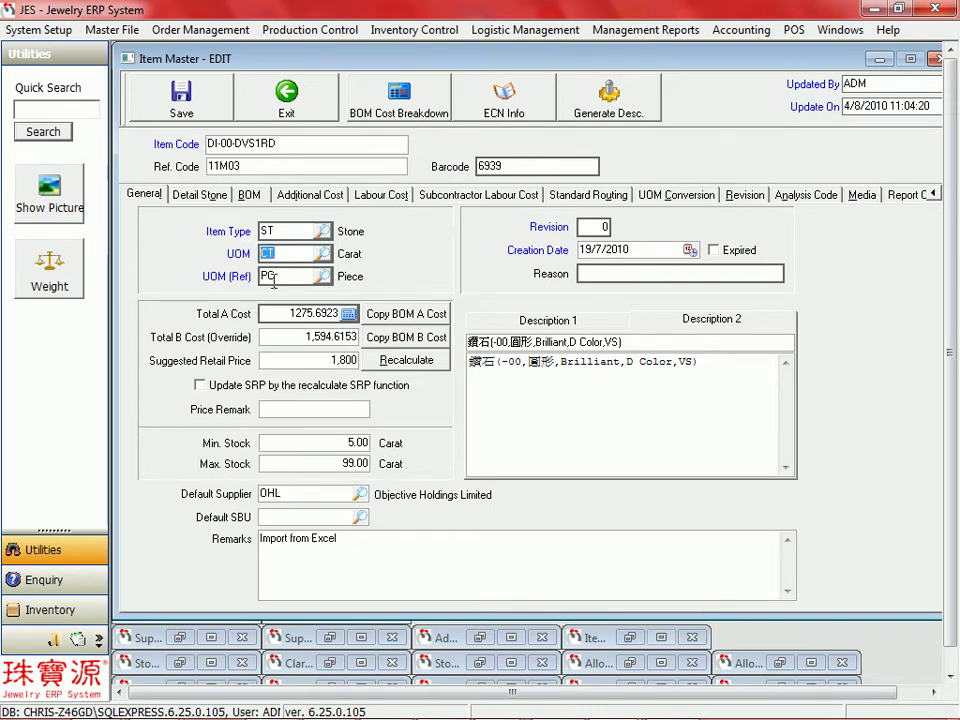
pyautogui.click(266, 275)
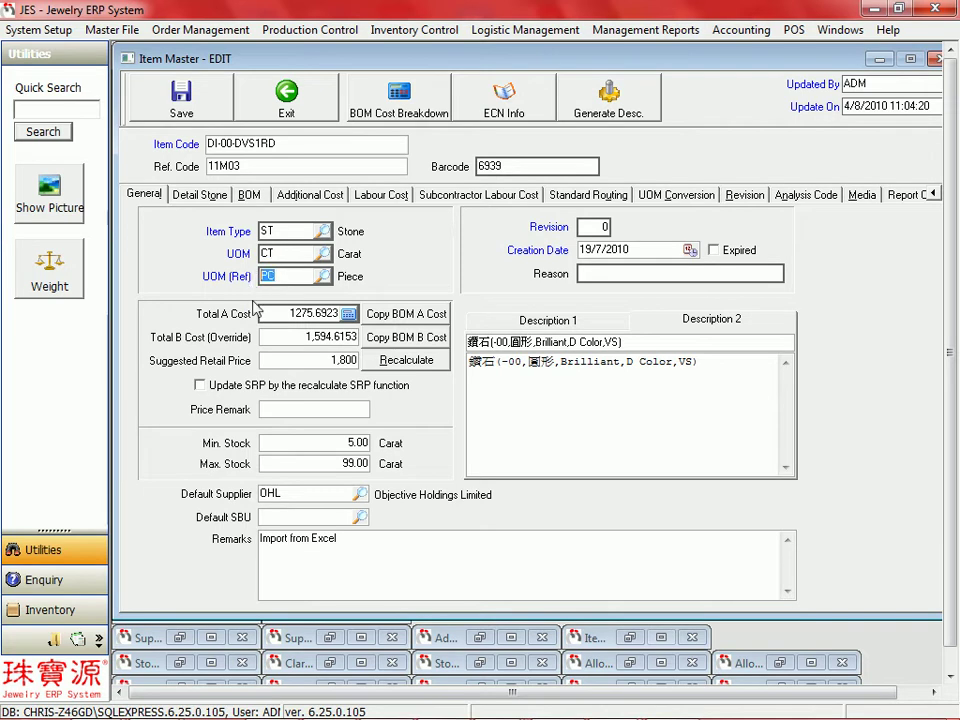
pyautogui.click(290, 314)
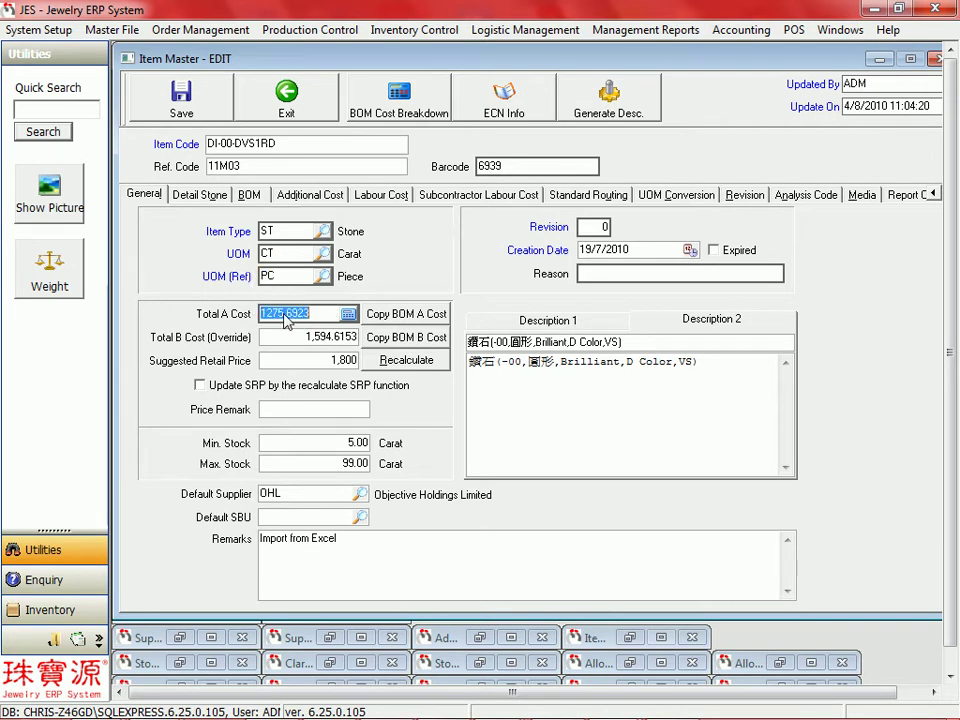
pyautogui.click(267, 253)
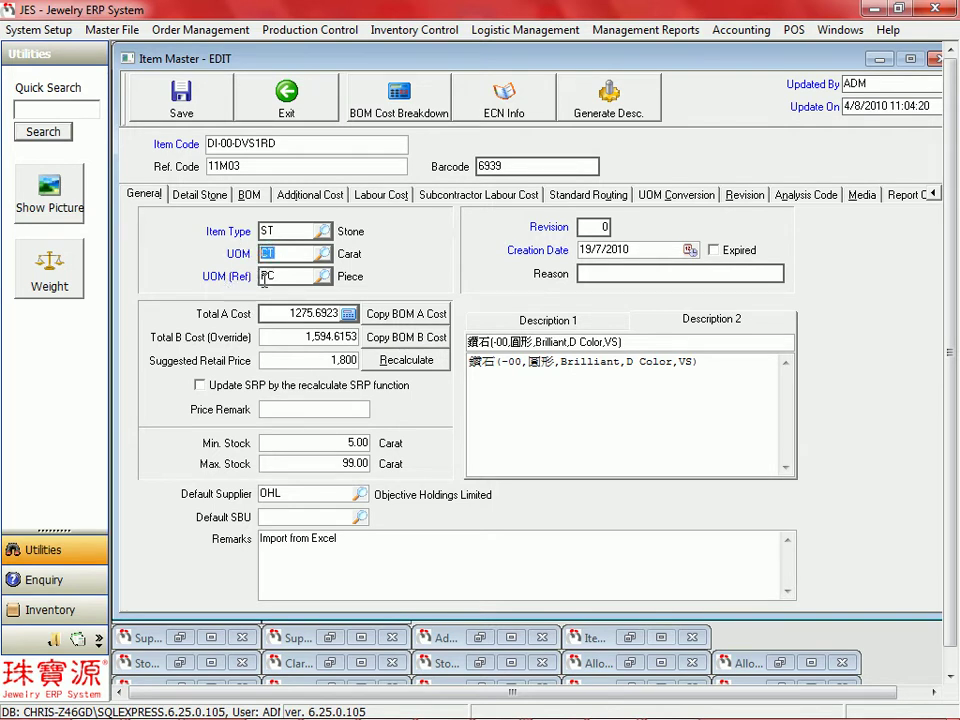
pyautogui.press('Tab')
pyautogui.press('Tab')
pyautogui.press('Tab')
pyautogui.click(279, 316)
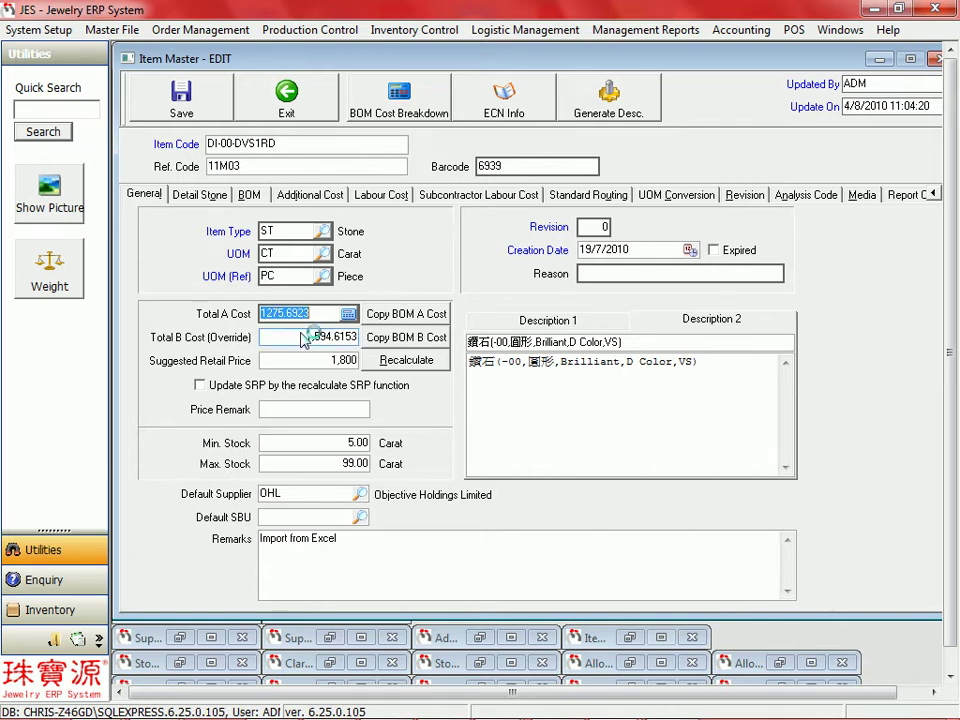
pyautogui.click(300, 333)
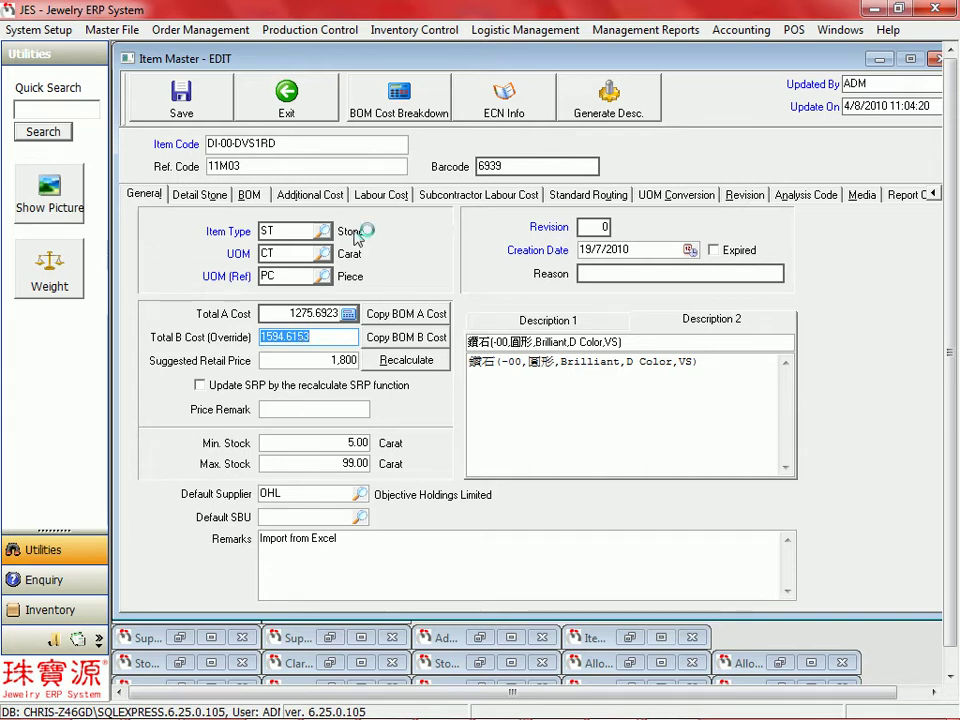
# Review the stone's minimum and maximum stock, default supplier and default SBU
pyautogui.click(311, 444)
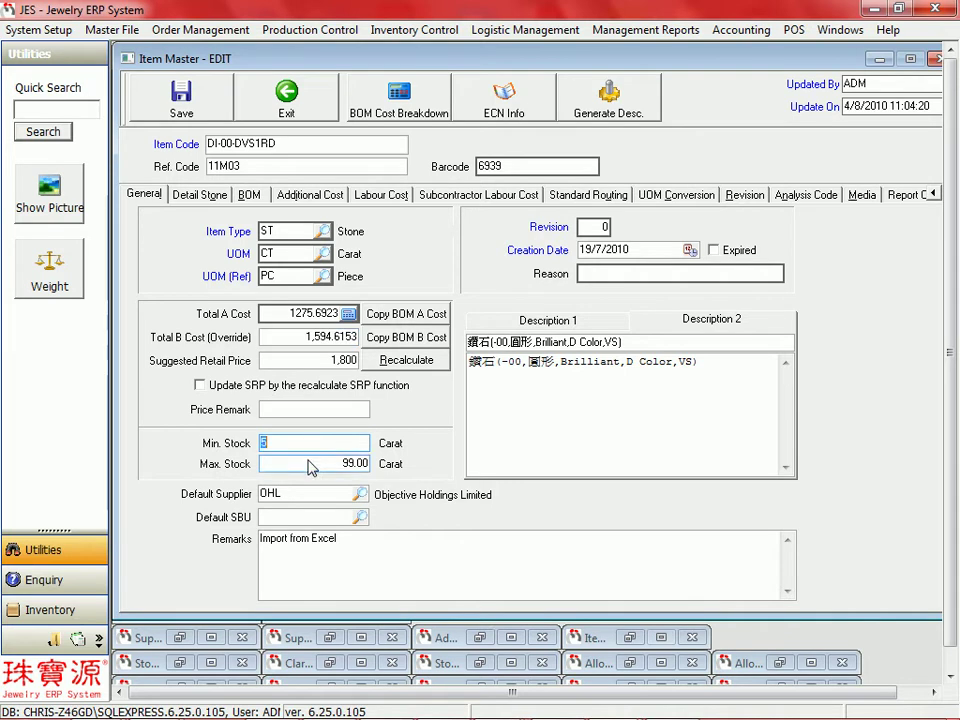
pyautogui.click(305, 465)
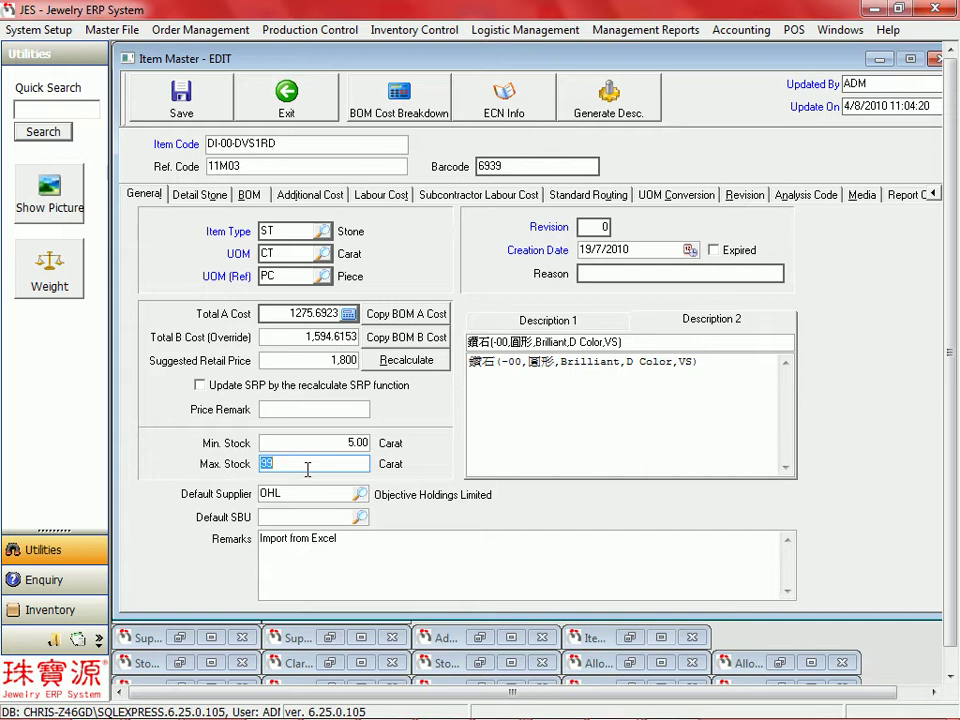
pyautogui.press('Tab')
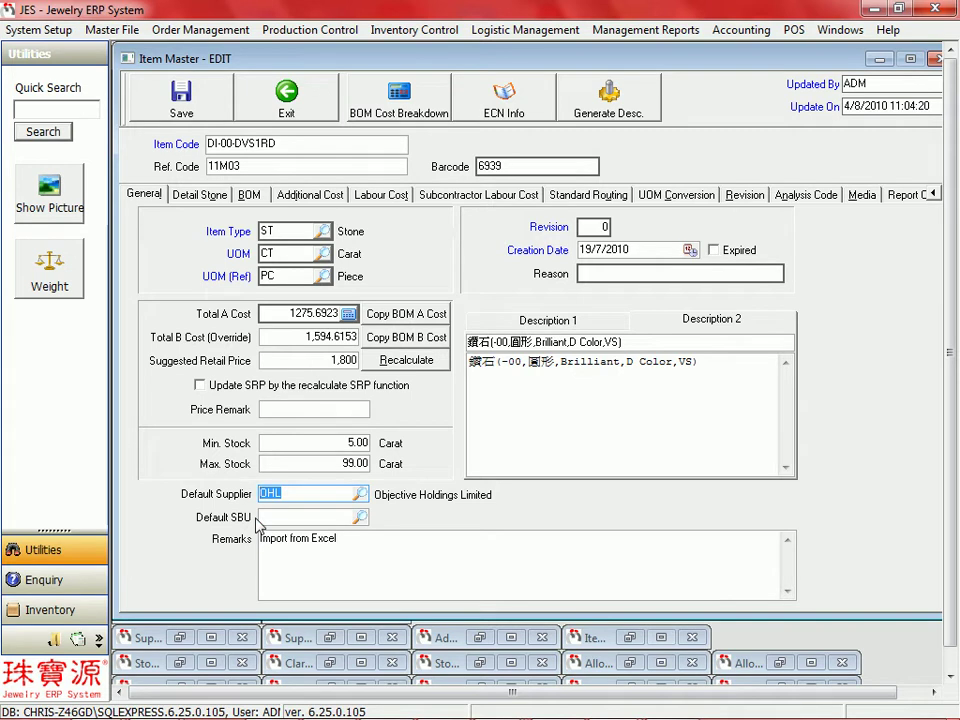
pyautogui.click(284, 518)
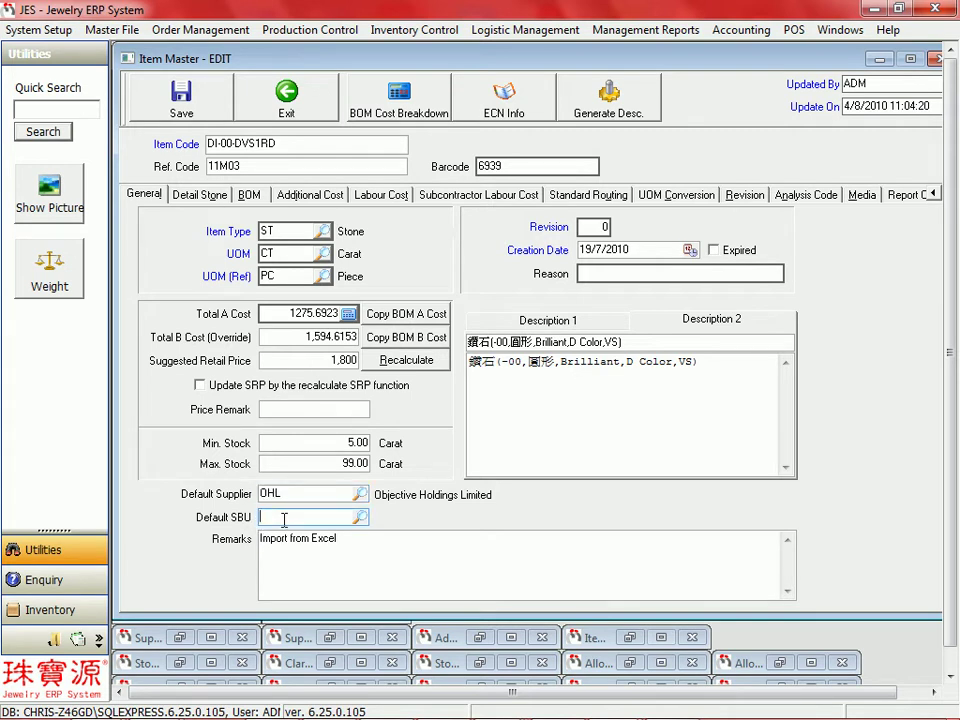
# Look through the item's BOM, analysis code, stone detail and media sections, and exit the record to the Item Master list
pyautogui.click(258, 195)
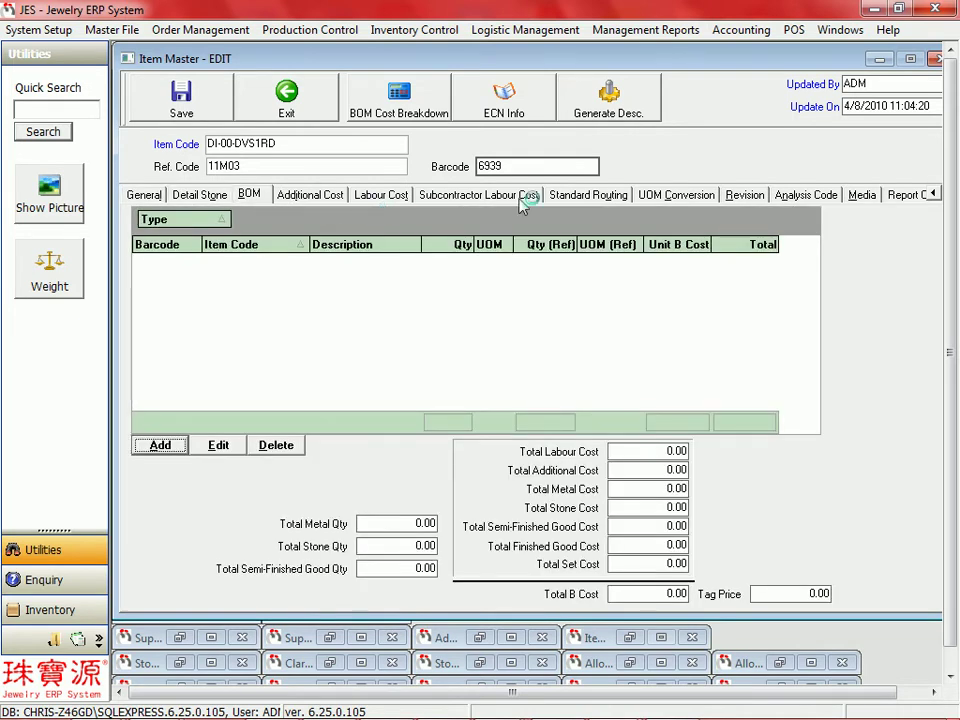
pyautogui.click(808, 196)
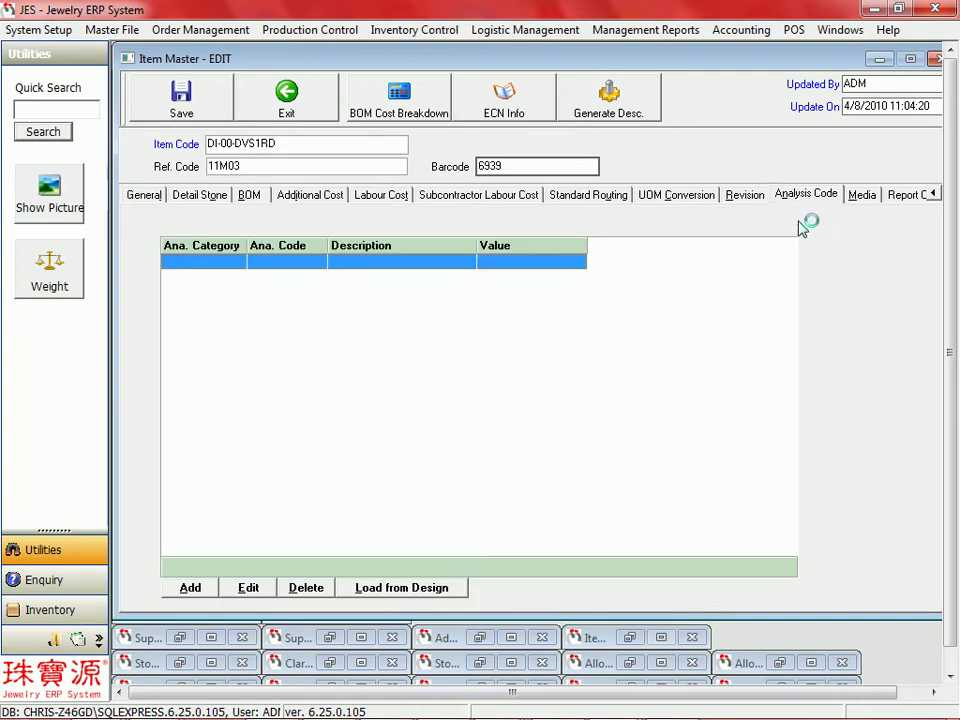
pyautogui.click(216, 194)
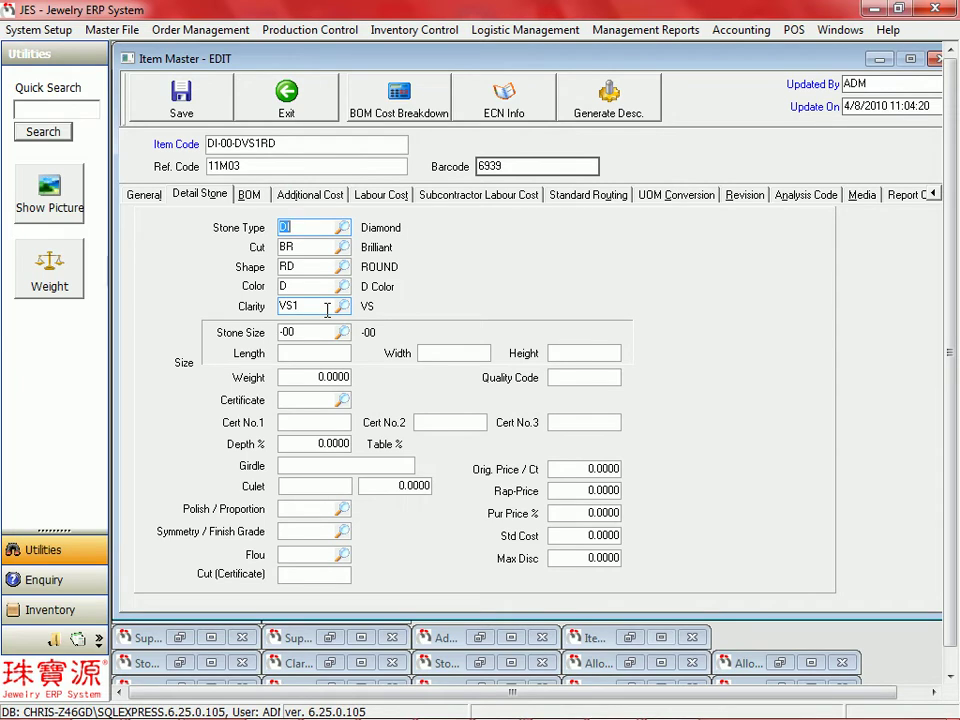
pyautogui.click(803, 196)
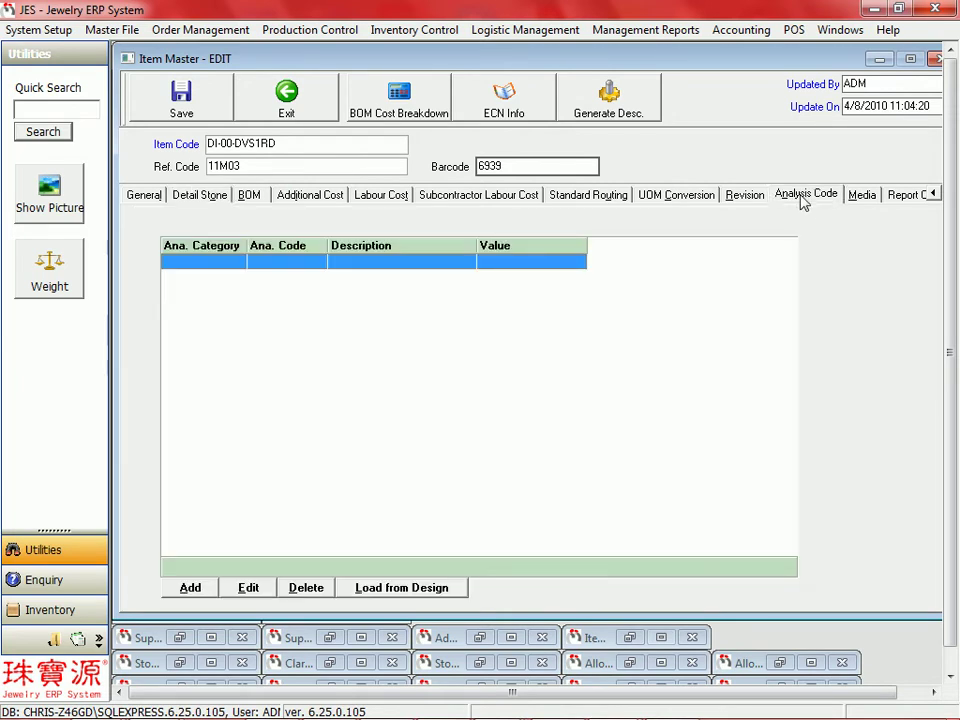
pyautogui.click(858, 197)
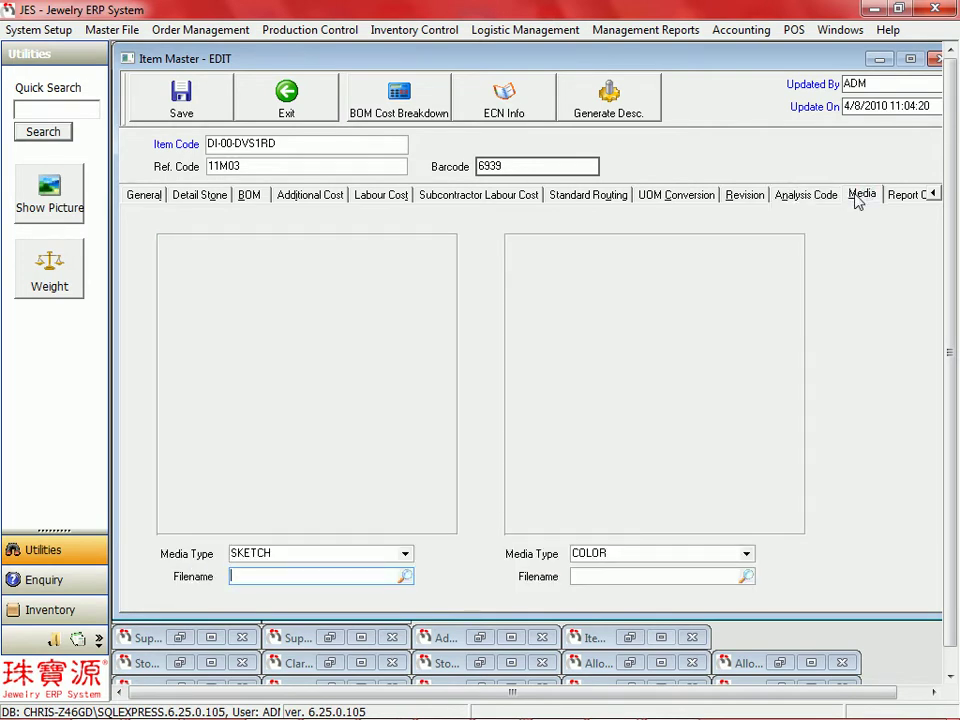
pyautogui.click(857, 199)
pyautogui.click(143, 196)
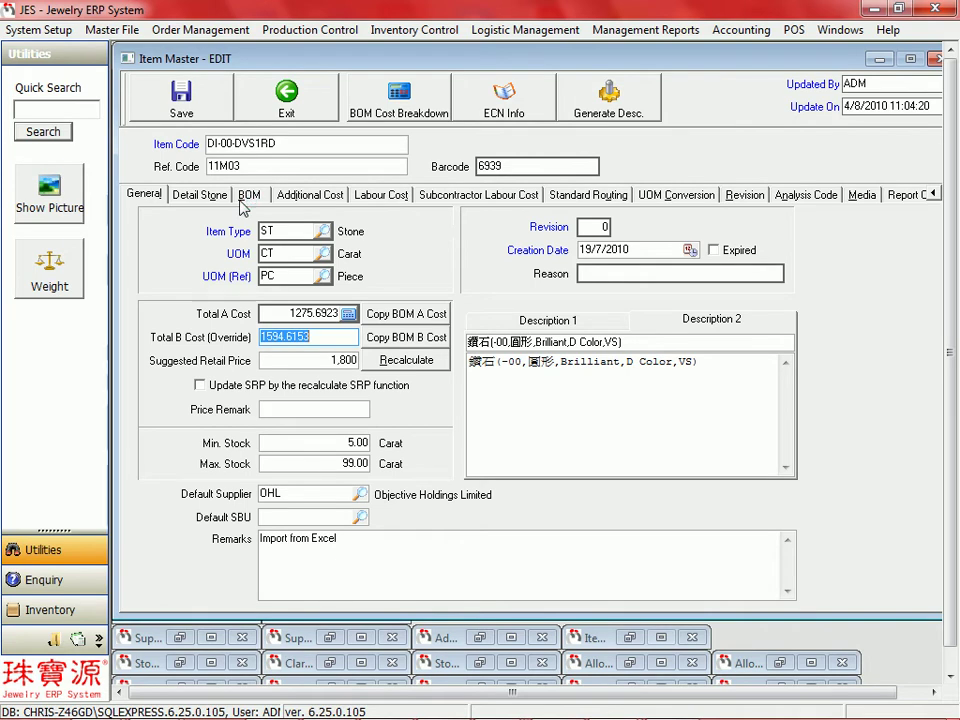
pyautogui.click(285, 88)
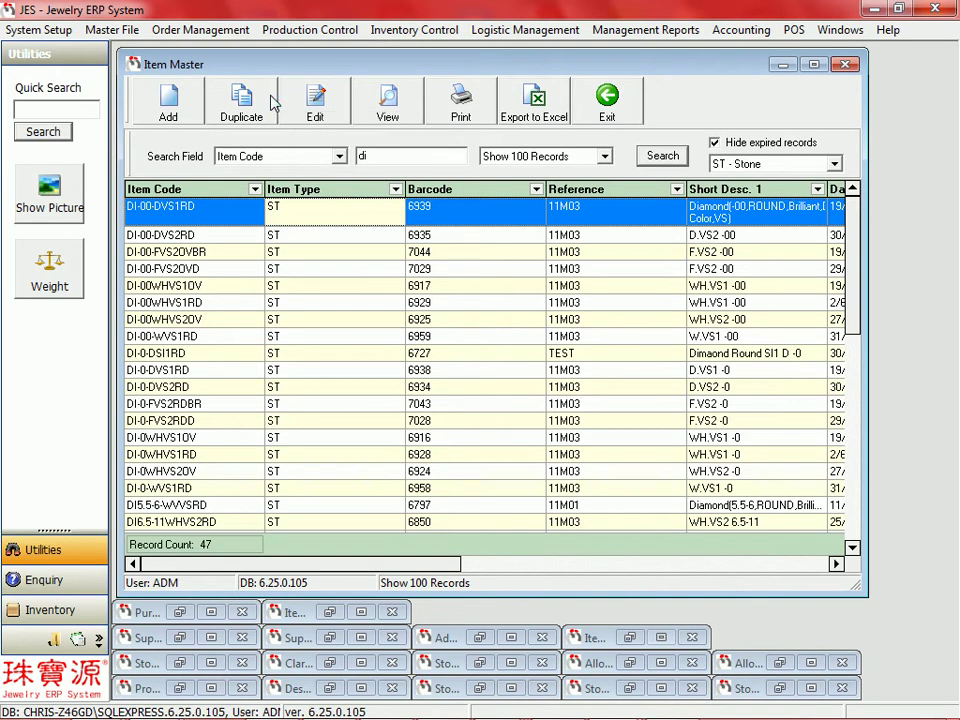
# Open the Import Stones housekeeping function
pyautogui.click(886, 29)
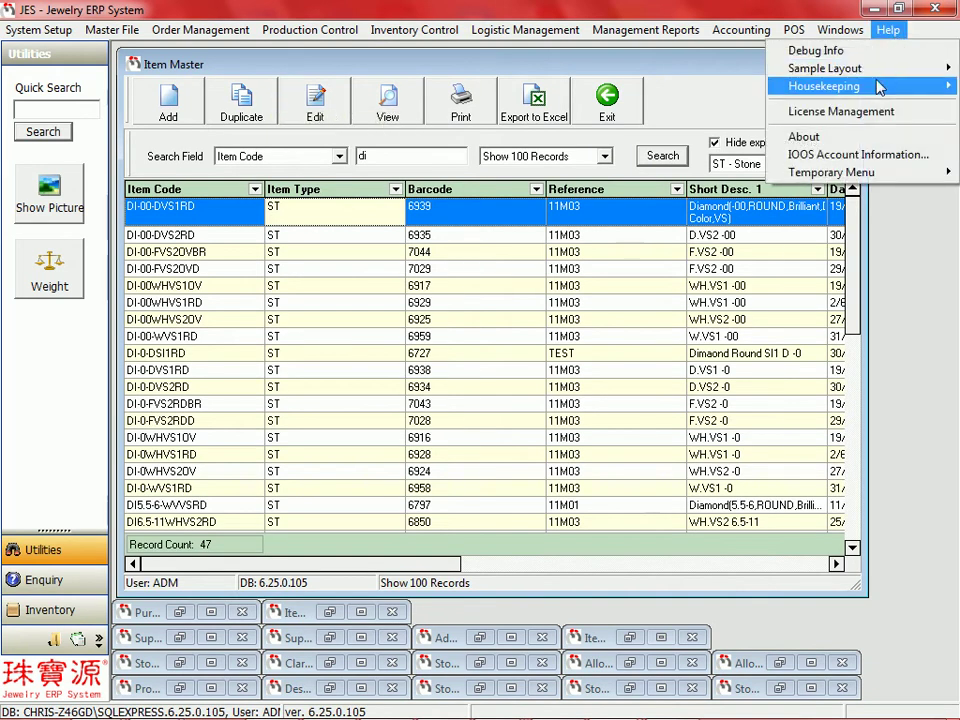
pyautogui.moveTo(879, 87)
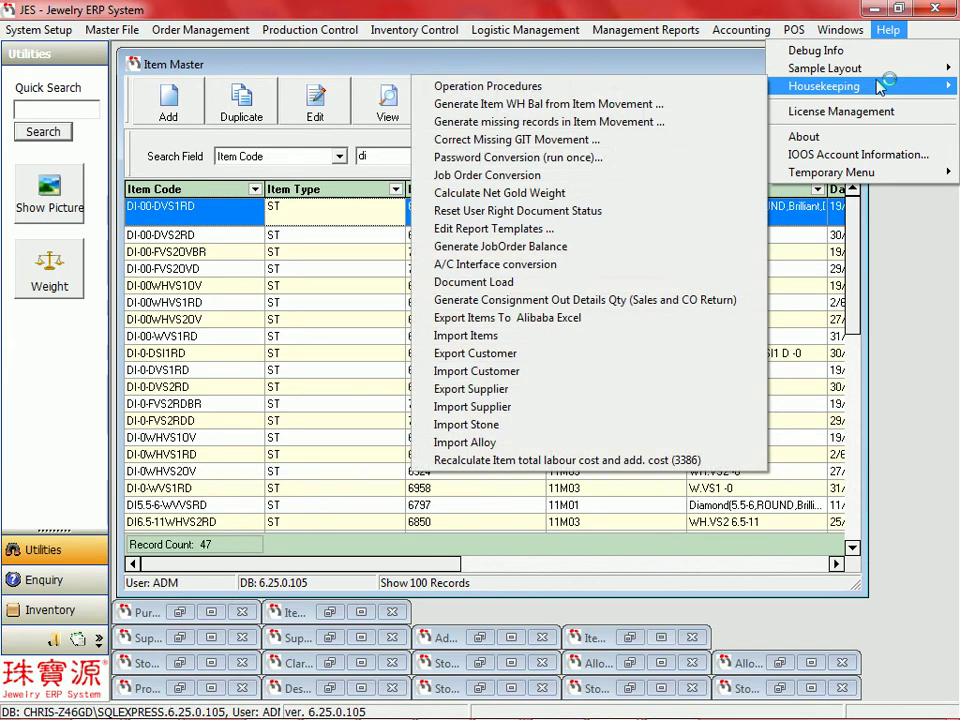
pyautogui.click(540, 426)
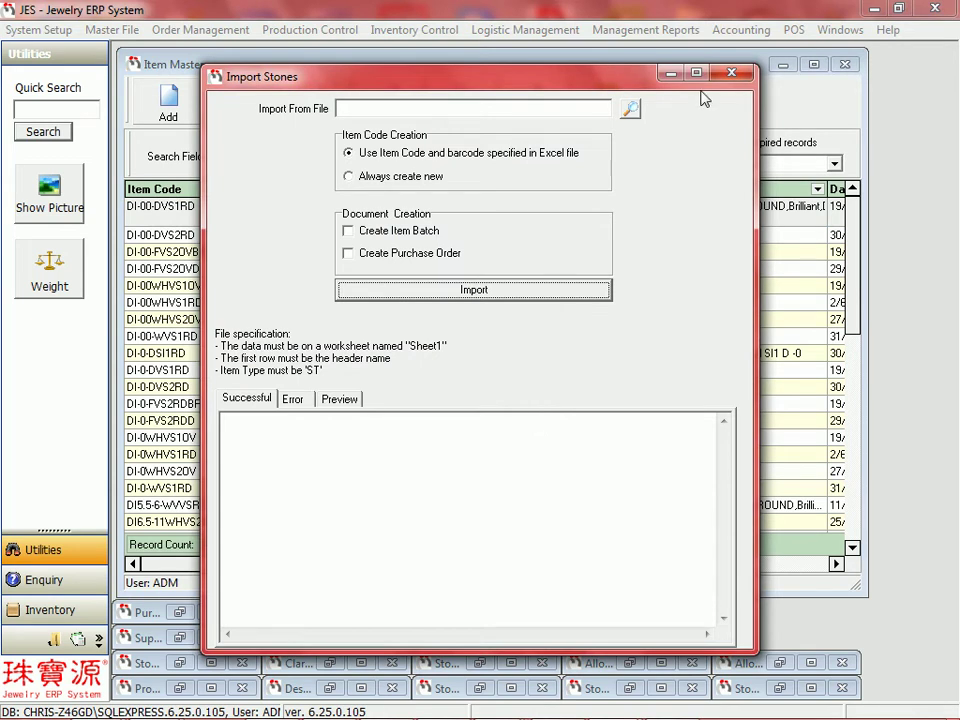
# Browse for the stone import file and open the ST Import - 6.24.0.88 workbook in Excel
pyautogui.click(628, 108)
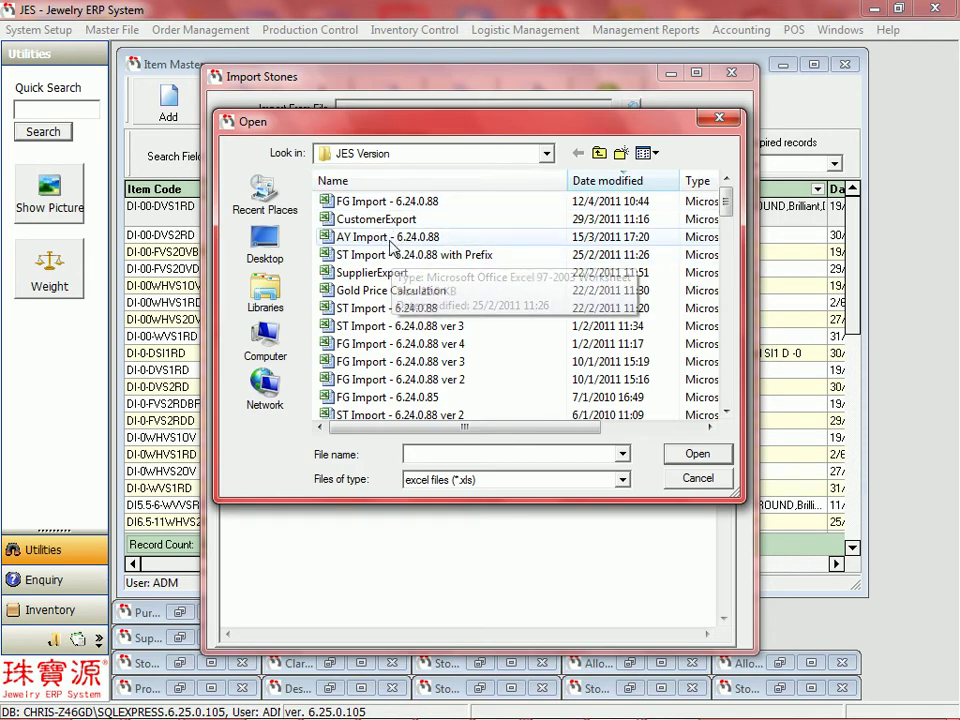
pyautogui.click(388, 310)
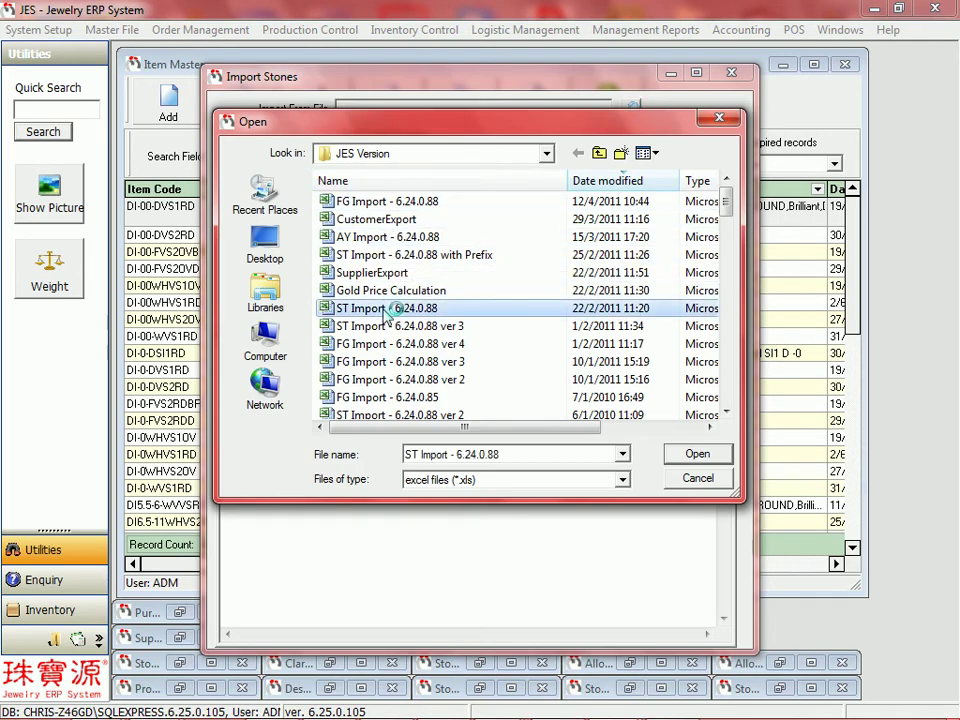
pyautogui.rightClick(386, 310)
pyautogui.click(430, 326)
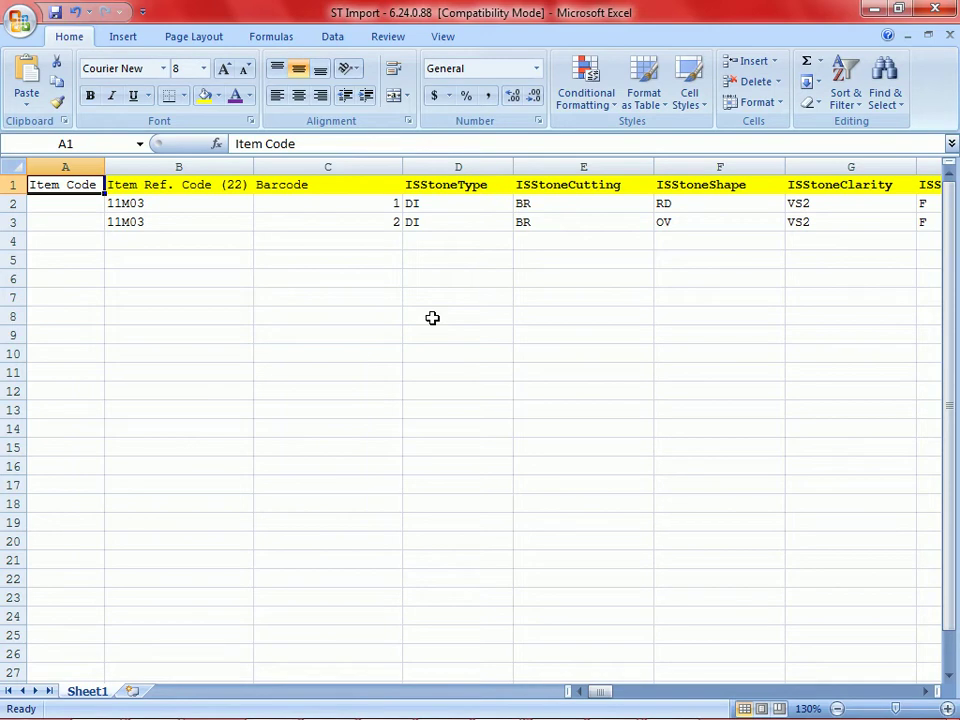
# Examine the header row's code, barcode and stone attribute columns, from Item Code through ISHeight
pyautogui.press('Right')
pyautogui.press('Right')
pyautogui.press('Right')
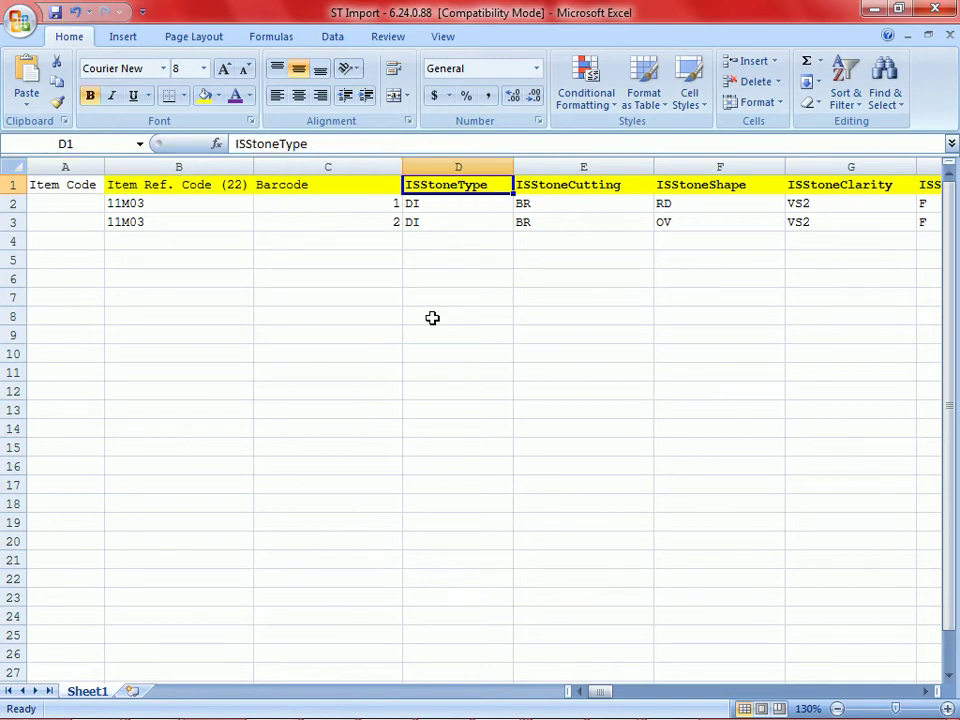
pyautogui.press('Right')
pyautogui.press('Right')
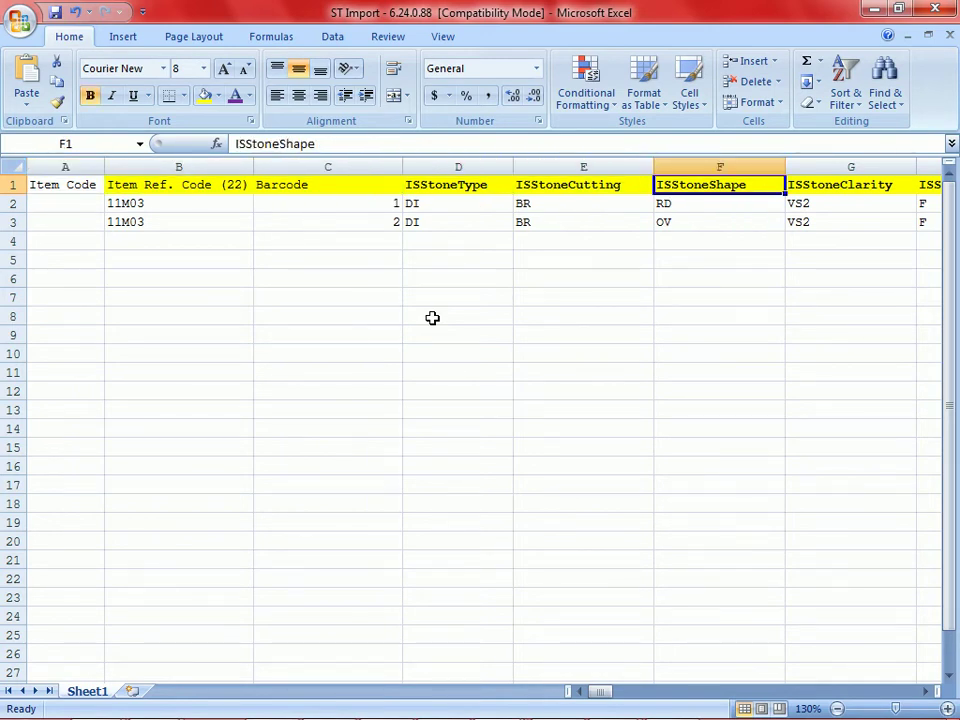
pyautogui.press('Right')
pyautogui.press('Right')
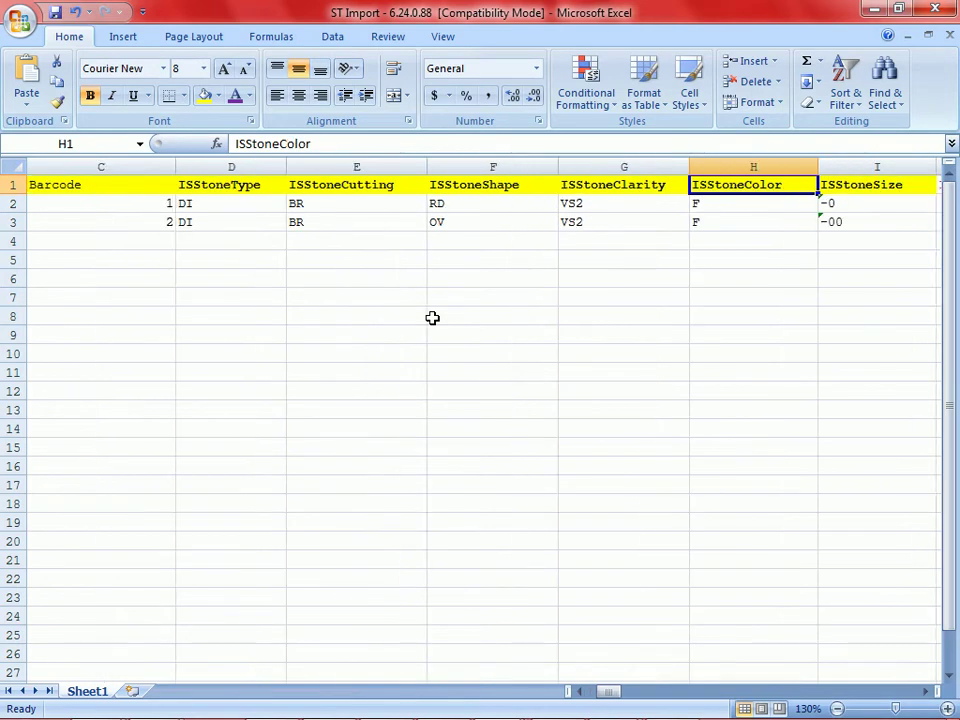
pyautogui.press('Right')
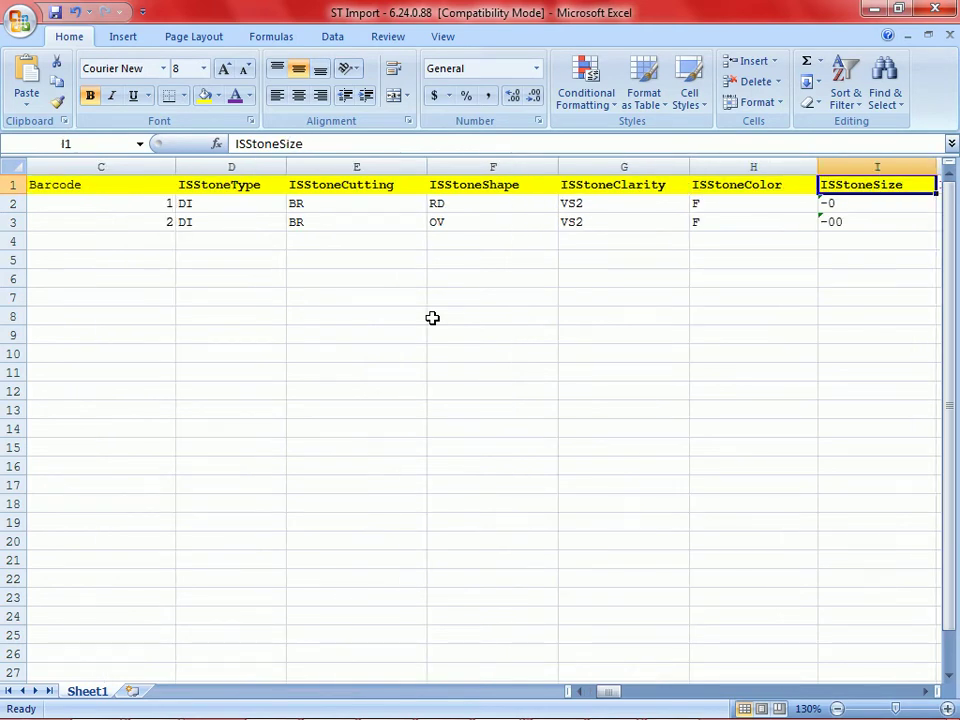
pyautogui.press('Right')
pyautogui.press('Right')
pyautogui.press('Right')
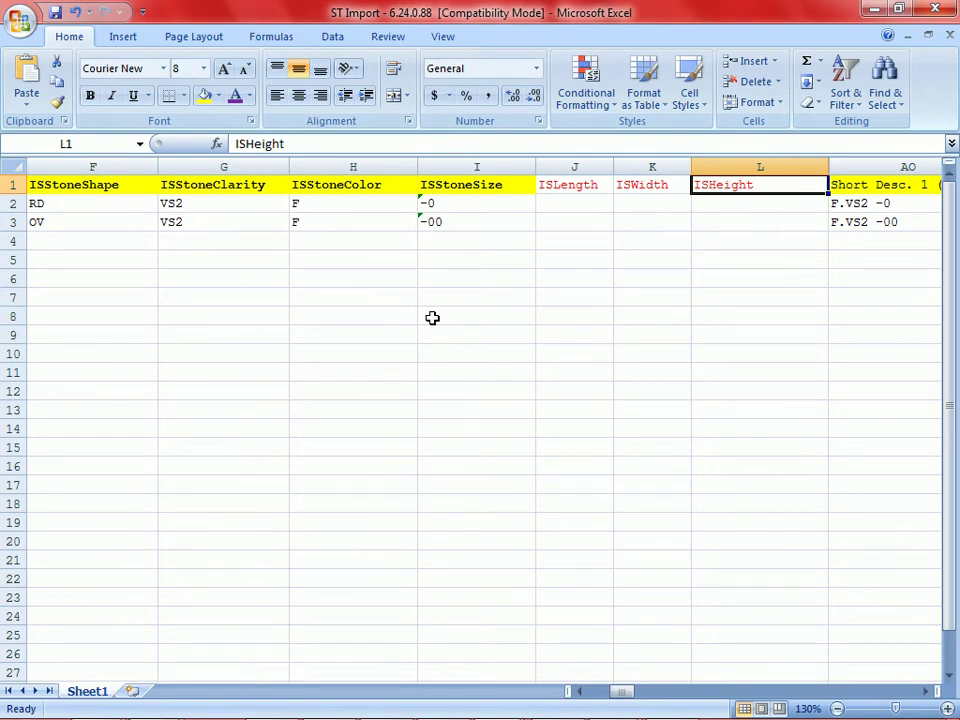
# Examine the short and long description columns and the cost and SRP columns, through B Cost Override
pyautogui.press('Right')
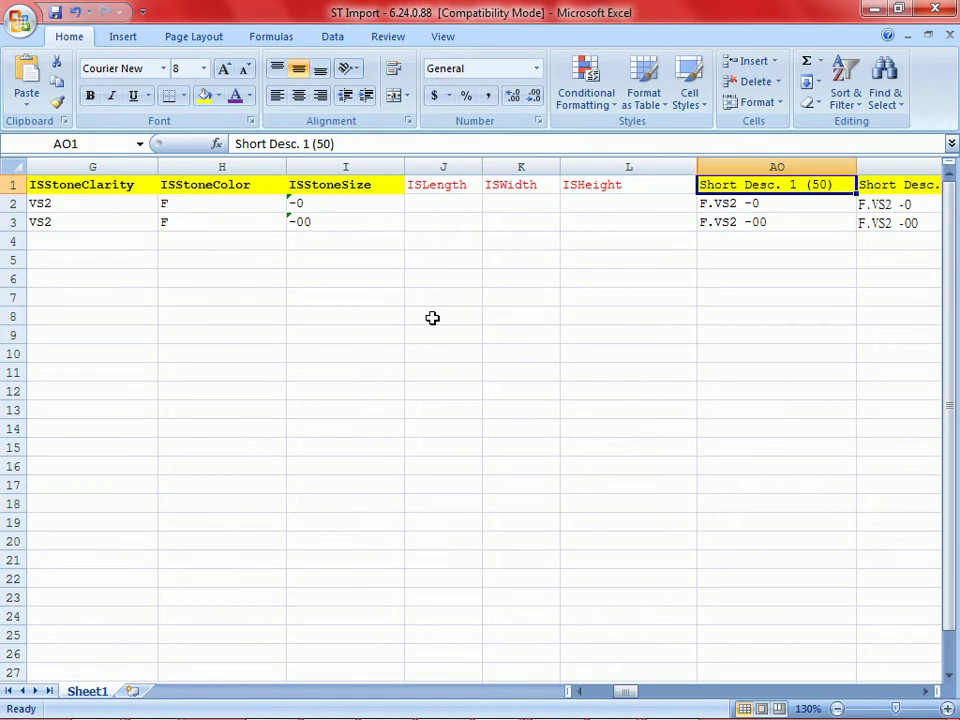
pyautogui.press('Right')
pyautogui.press('Right')
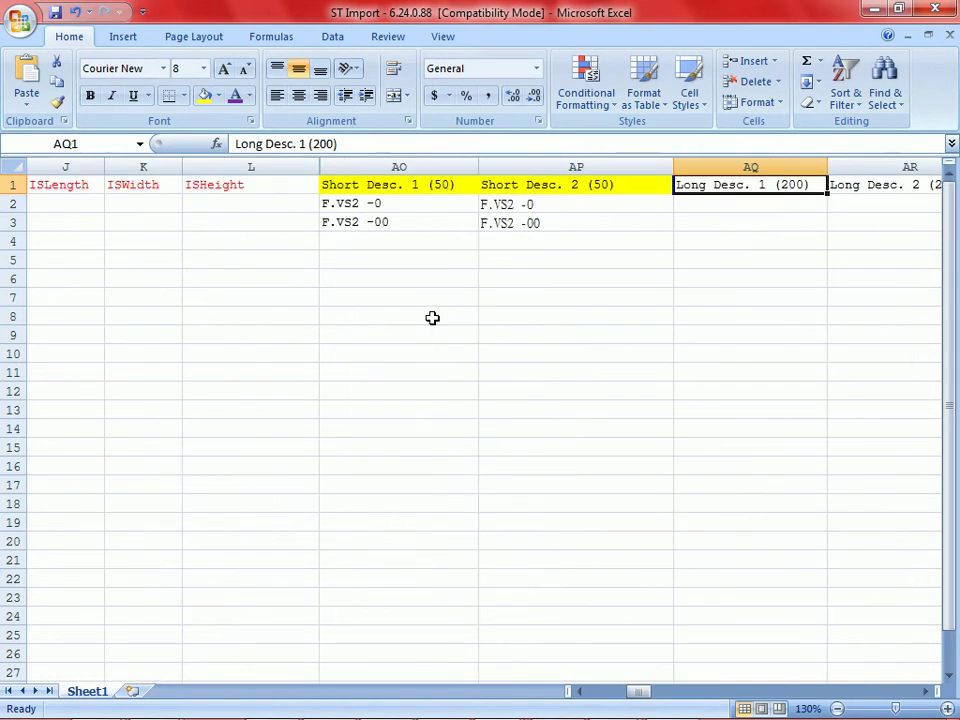
pyautogui.press('Right')
pyautogui.press('Right')
pyautogui.press('Right')
pyautogui.press('Right')
pyautogui.press('Right')
pyautogui.press('Right')
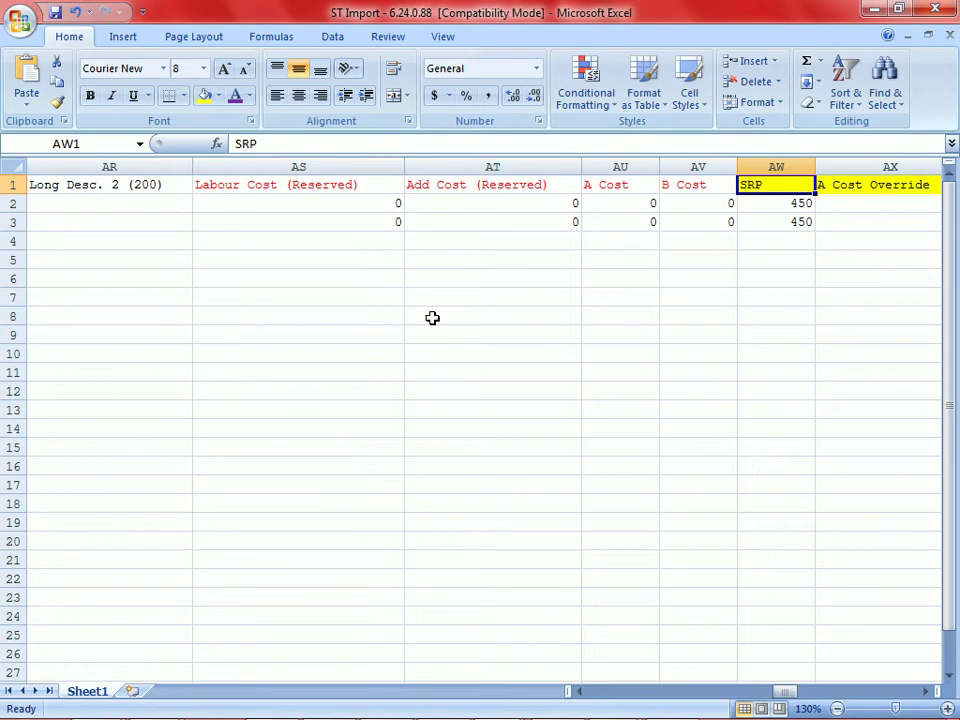
pyautogui.press('Right')
pyautogui.press('Right')
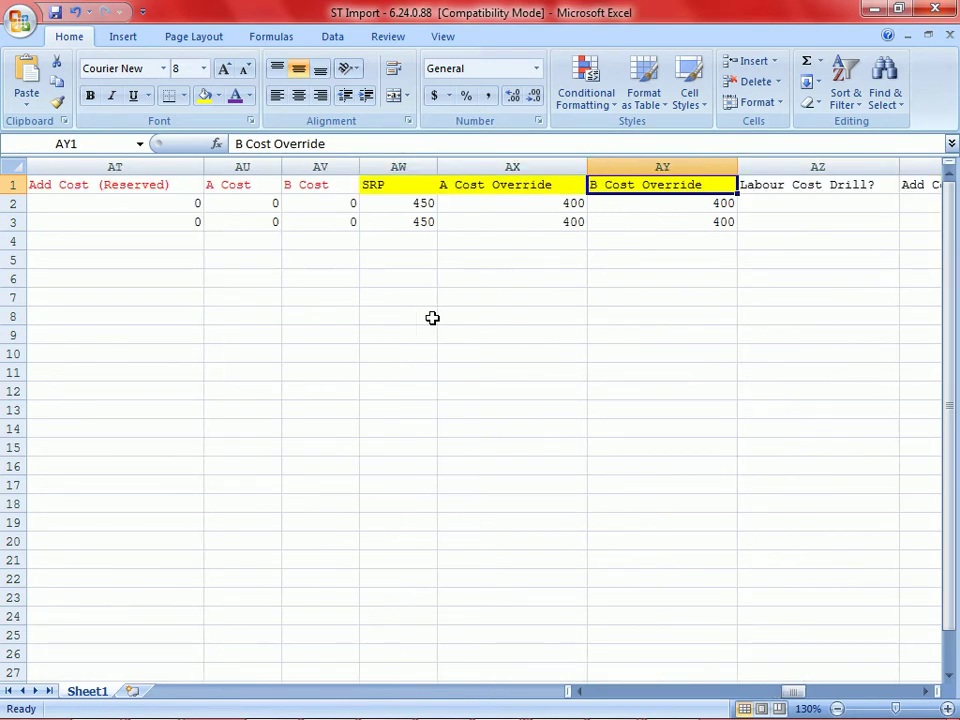
# Examine the remaining import columns for cost drill, UOM, minimum and maximum stock, default supplier, routing and remarks
pyautogui.press('Right')
pyautogui.press('Right')
pyautogui.press('Right')
pyautogui.press('Right')
pyautogui.press('Left')
pyautogui.press('Right')
pyautogui.press('Right')
pyautogui.press('Right')
pyautogui.press('Left')
pyautogui.press('Right')
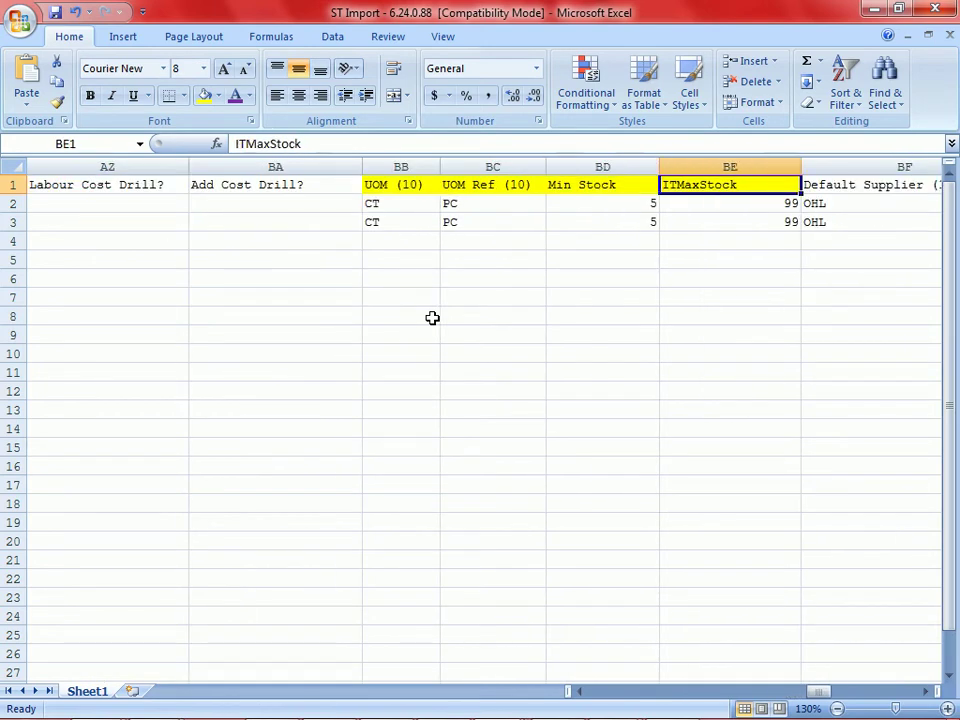
pyautogui.press('Right')
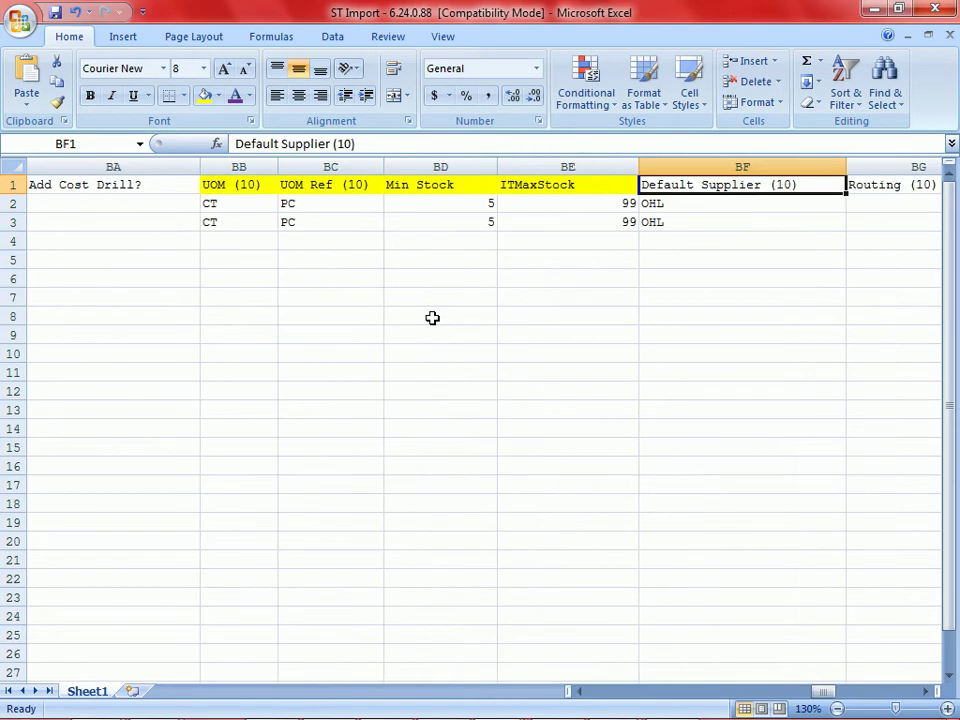
pyautogui.press('Right')
pyautogui.press('Right')
pyautogui.press('Right')
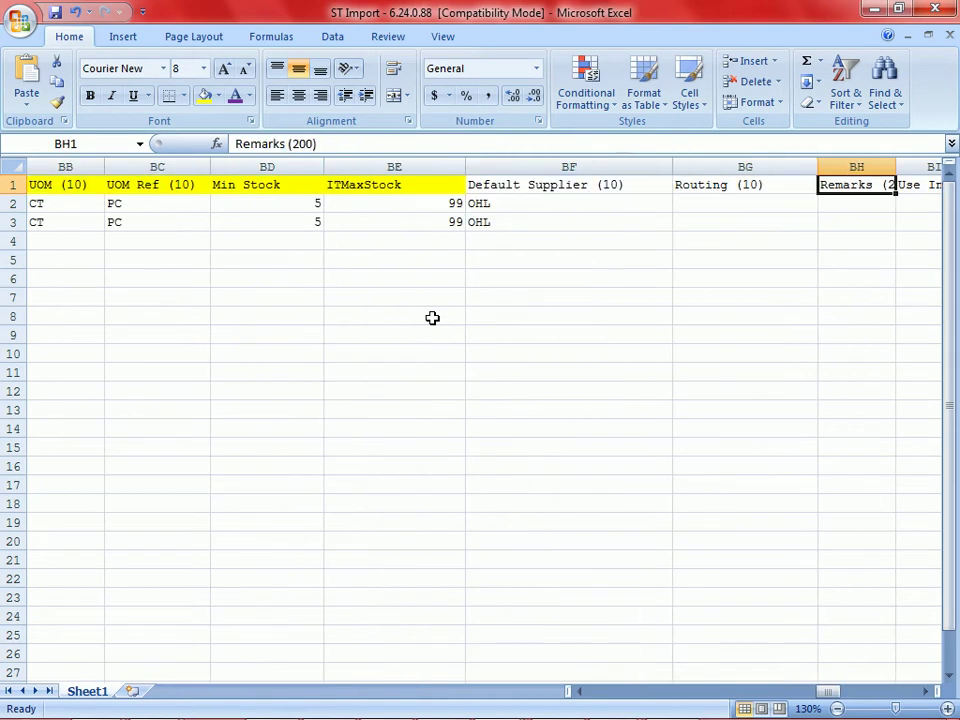
# Examine the header columns for POS use, additional costs and labour costs, through Labour B Cost
pyautogui.press('Left')
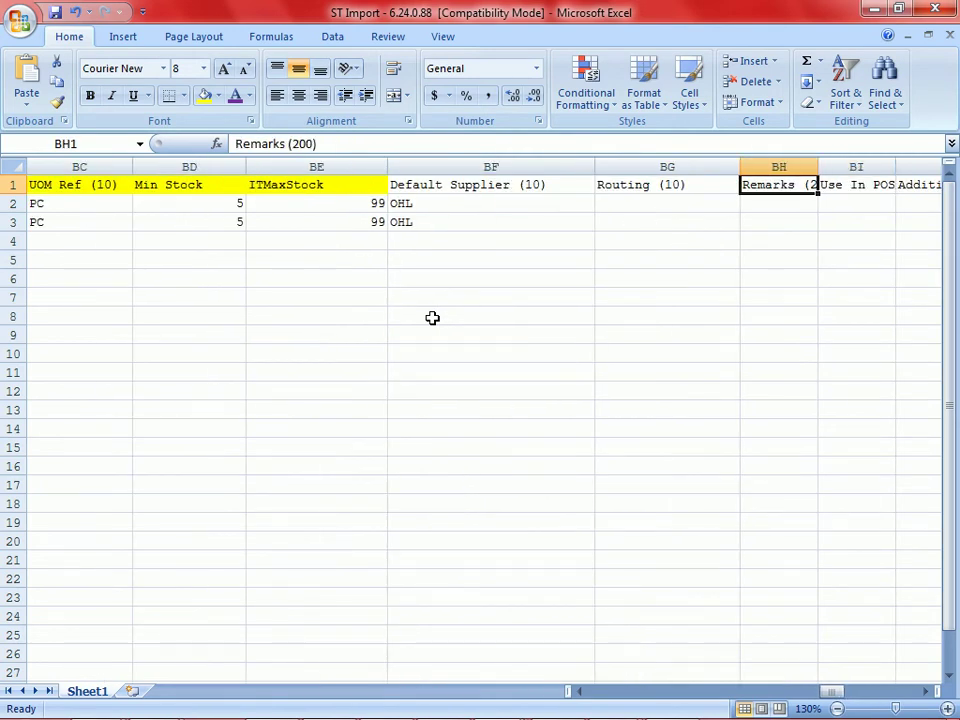
pyautogui.press('Right')
pyautogui.press('Right')
pyautogui.press('Right')
pyautogui.press('Right')
pyautogui.press('Right')
pyautogui.press('Right')
pyautogui.press('Right')
pyautogui.press('Right')
pyautogui.press('Right')
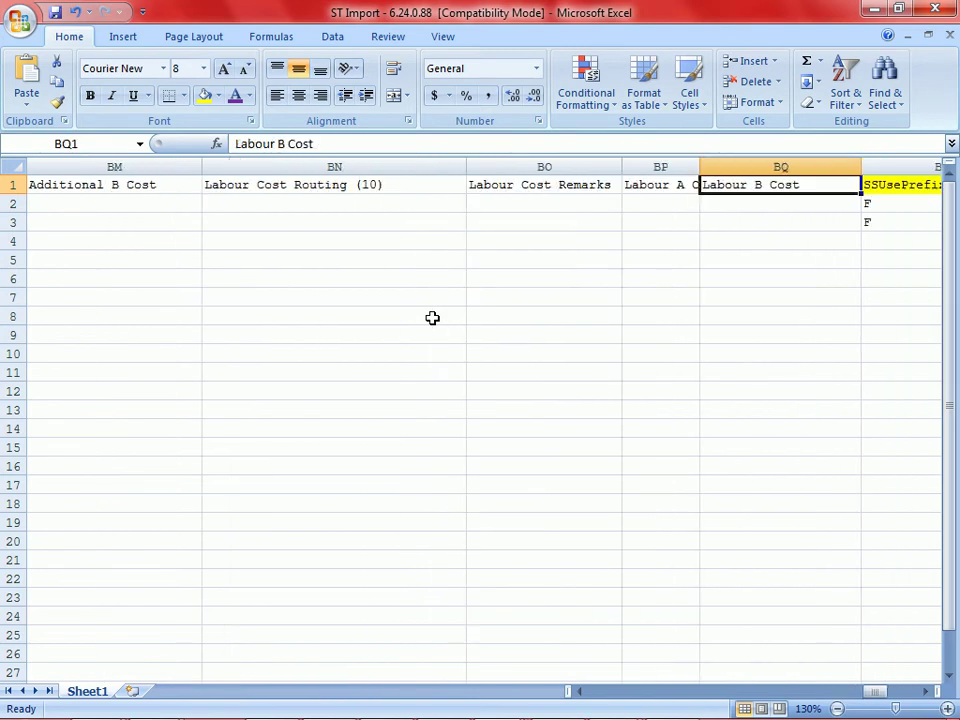
# Examine the prefix item code, PFCode, PO Supplier Code, PO Currency and PUWarehouse columns
pyautogui.press('Right')
pyautogui.press('Right')
pyautogui.press('Right')
pyautogui.press('Right')
pyautogui.press('Right')
pyautogui.press('Left')
pyautogui.press('Left')
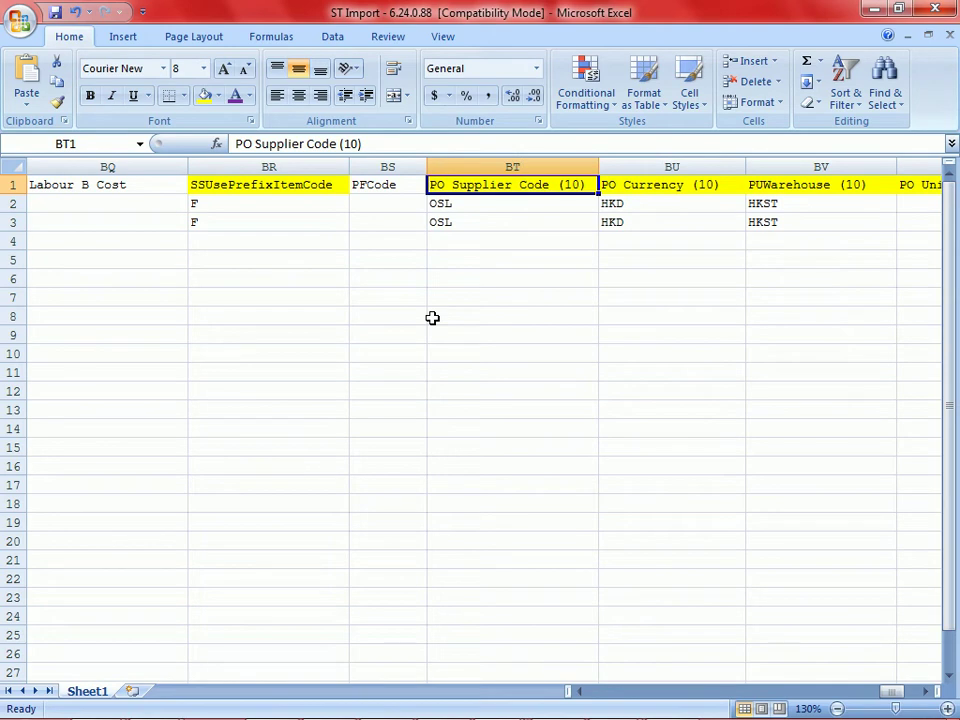
pyautogui.press('Right')
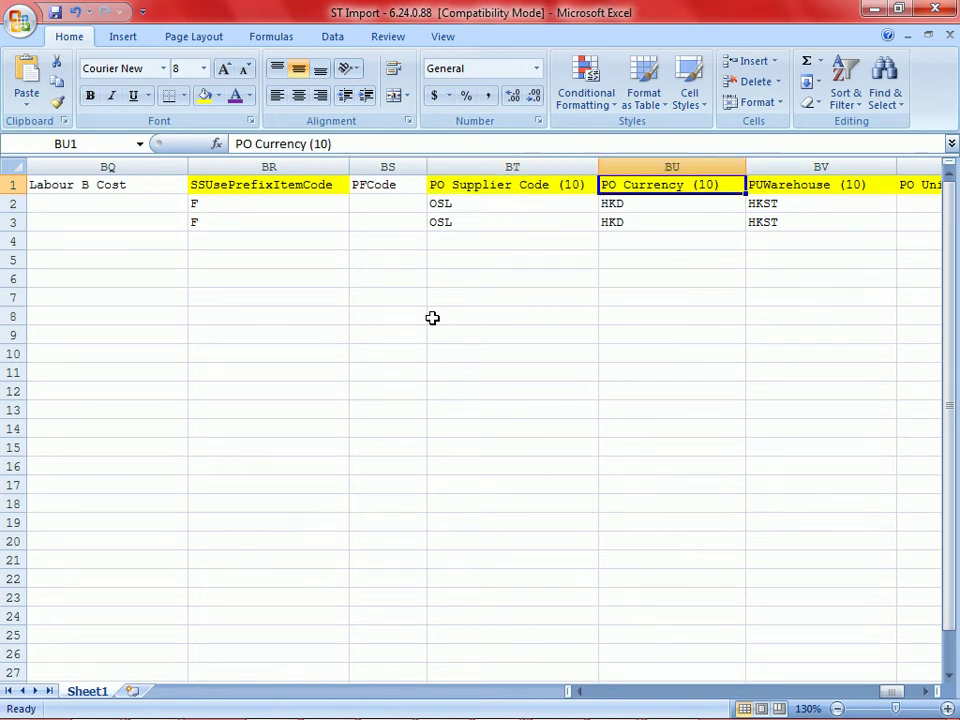
pyautogui.press('Right')
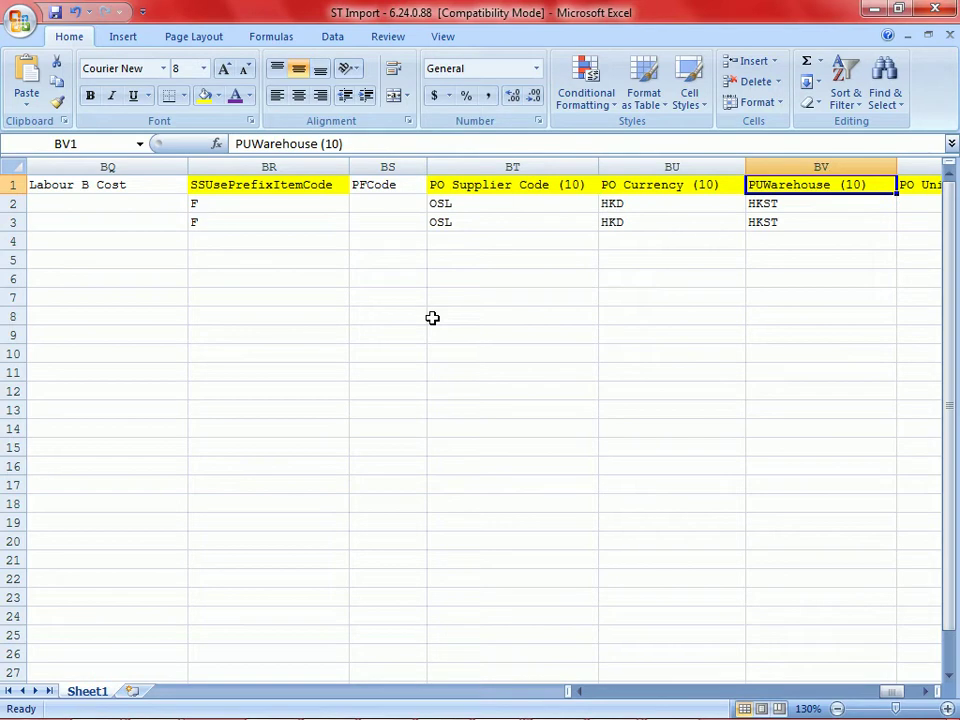
# Examine the final purchase order columns: PO Unit Price, PO Qty (CT) and PO Qty Ref (PC)
pyautogui.press('Right')
pyautogui.press('Right')
pyautogui.press('Left')
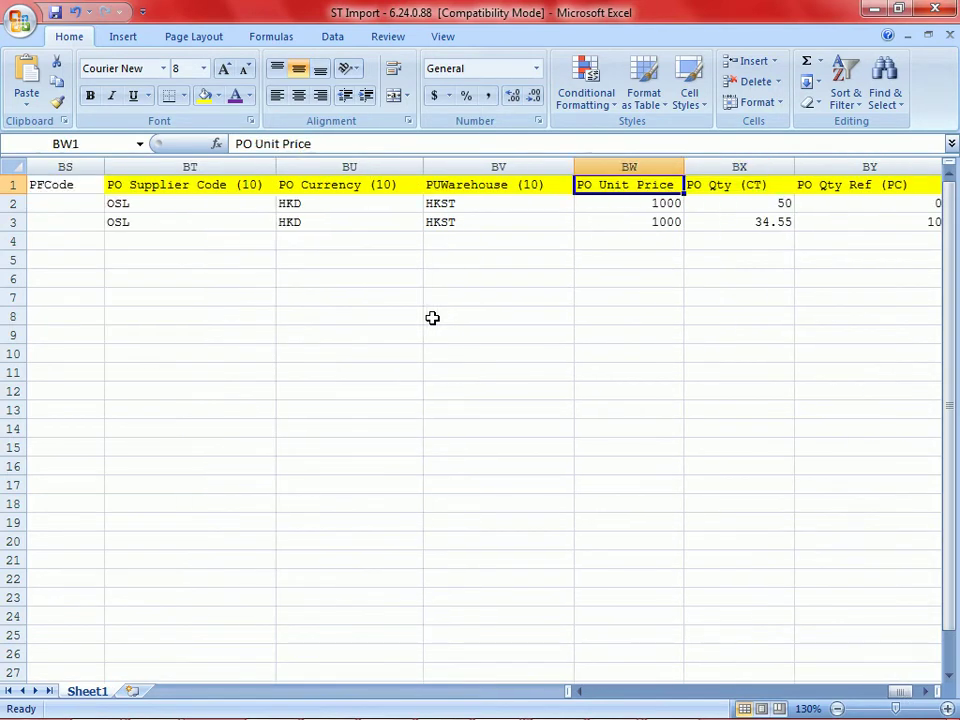
pyautogui.press('Right')
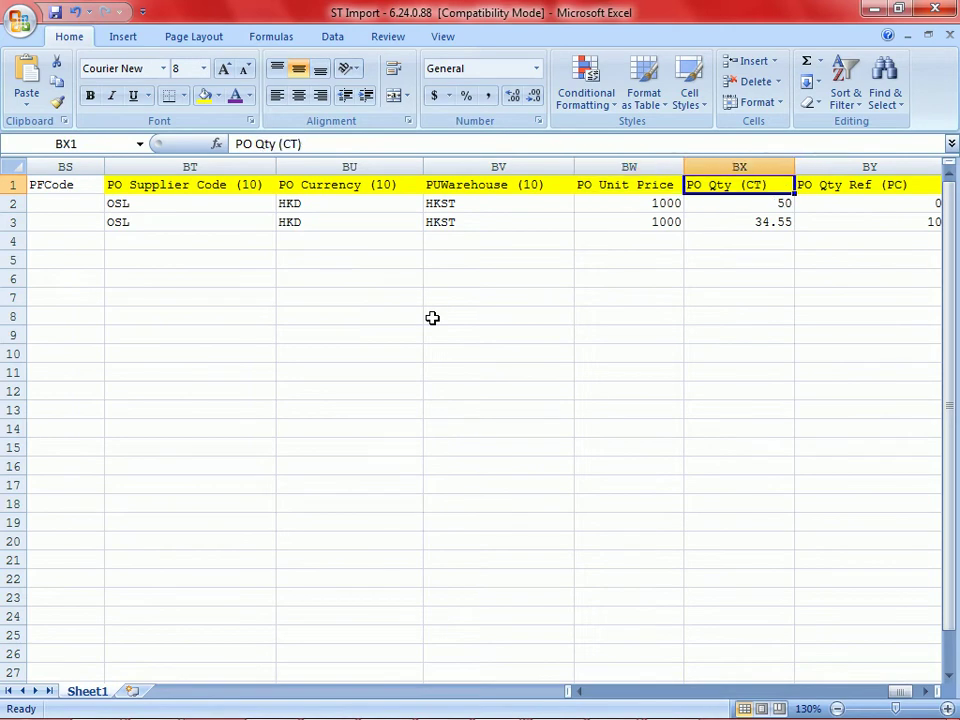
pyautogui.press('Right')
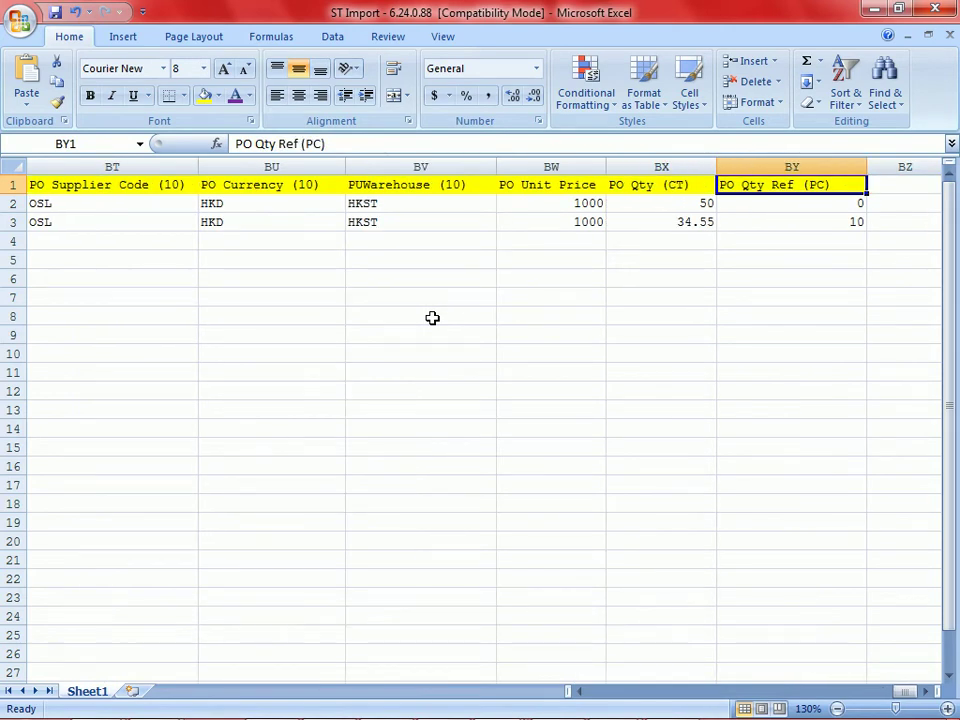
pyautogui.press('Right')
pyautogui.press('Right')
pyautogui.press('Right')
pyautogui.press('Right')
pyautogui.press('Right')
pyautogui.press('Left')
pyautogui.press('Left')
pyautogui.press('Left')
pyautogui.press('Left')
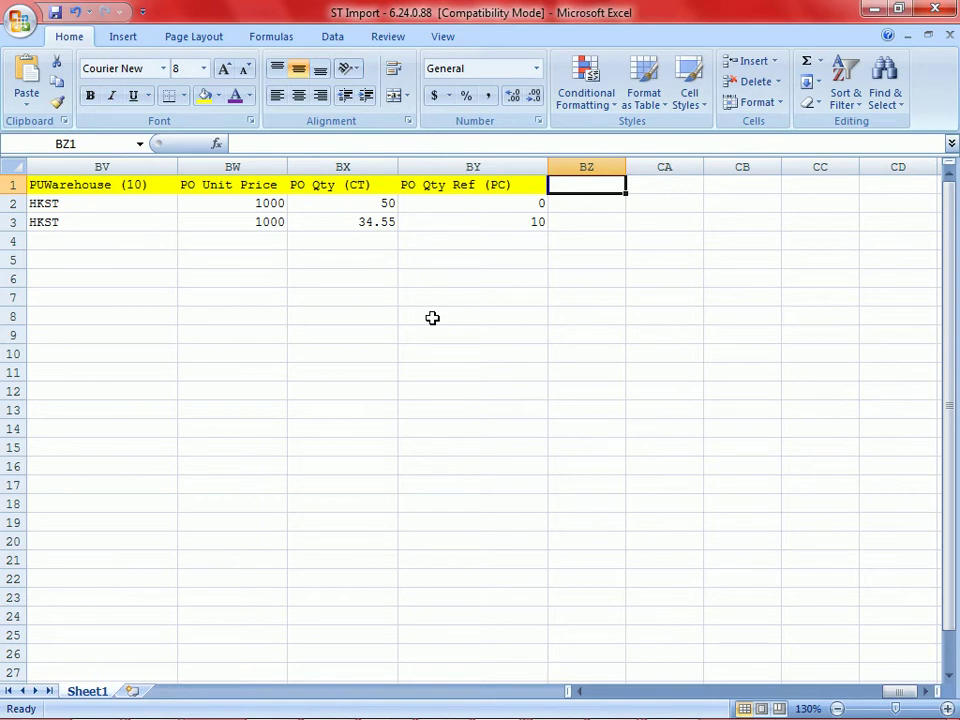
# Set the first stone row's ISStoneClarity value in cell G2 to VS1
pyautogui.hotkey('ctrl', 'Home')
pyautogui.press('Right')
pyautogui.press('Right')
pyautogui.press('Right')
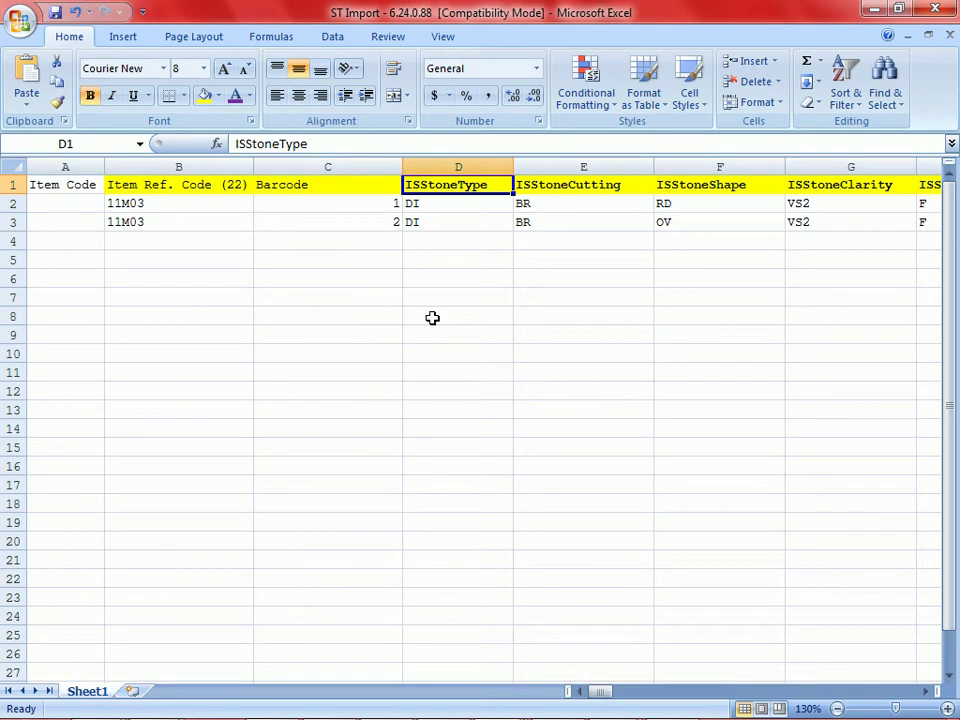
pyautogui.press('Down')
pyautogui.press('Right')
pyautogui.press('Right')
pyautogui.press('Right')
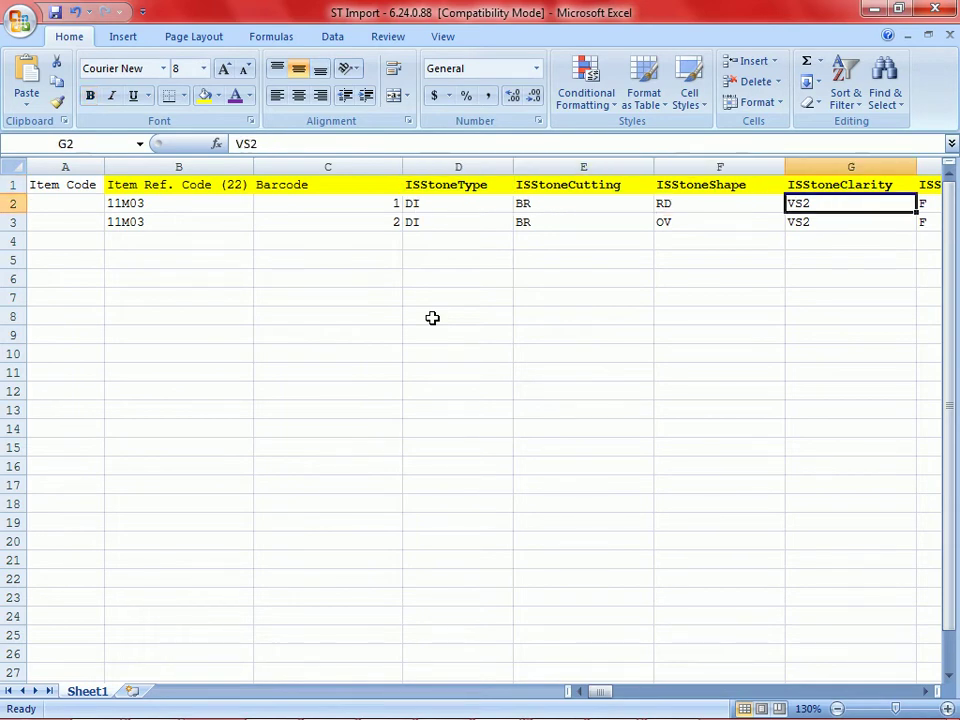
pyautogui.write('VS1')
pyautogui.press('Return')
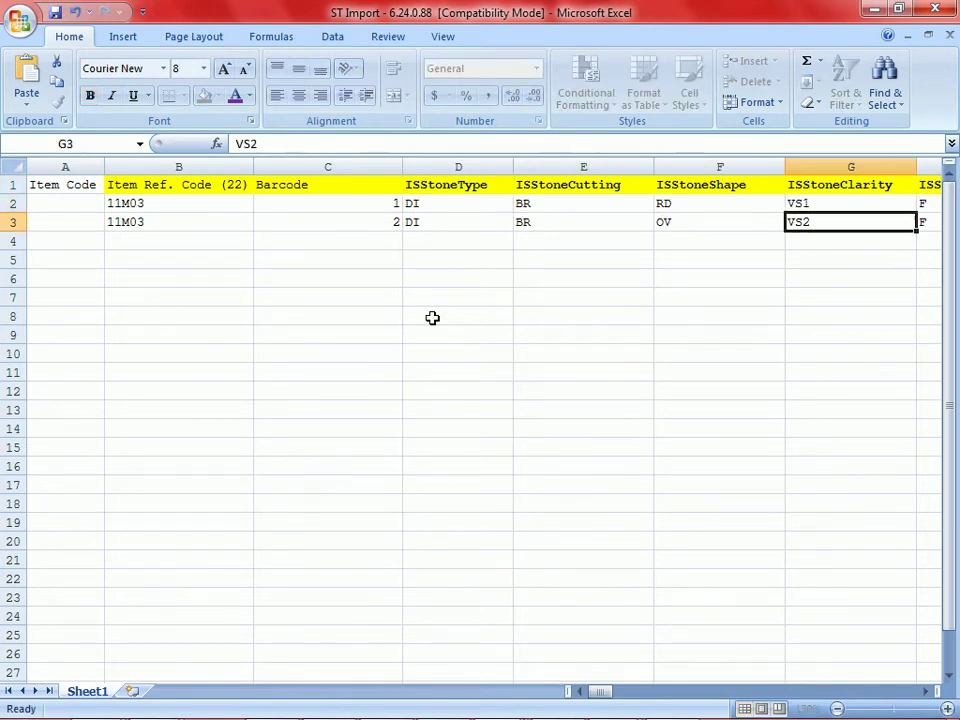
# Set the second stone row's ISStoneClarity value in cell G3 to VS1
pyautogui.press('F2')
pyautogui.press('BackSpace')
pyautogui.write('1')
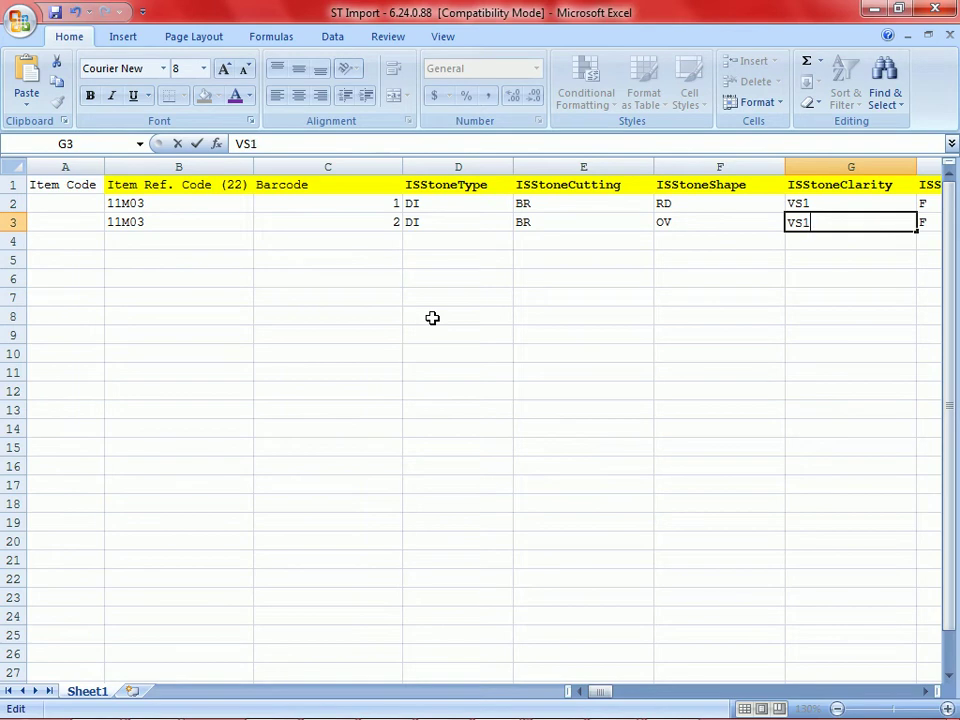
pyautogui.press('Return')
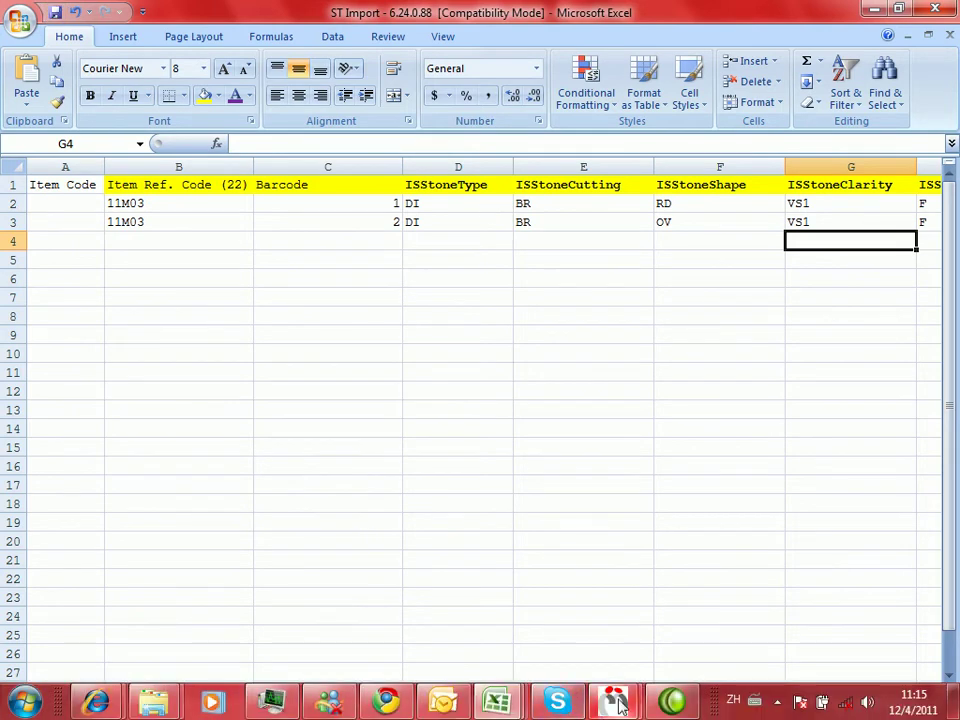
# Switch to the JES Import Stones window and choose Always create new, with Create Item Batch and Create Purchase Order enabled
pyautogui.moveTo(613, 700)
pyautogui.click(545, 633)
pyautogui.doubleClick(476, 306)
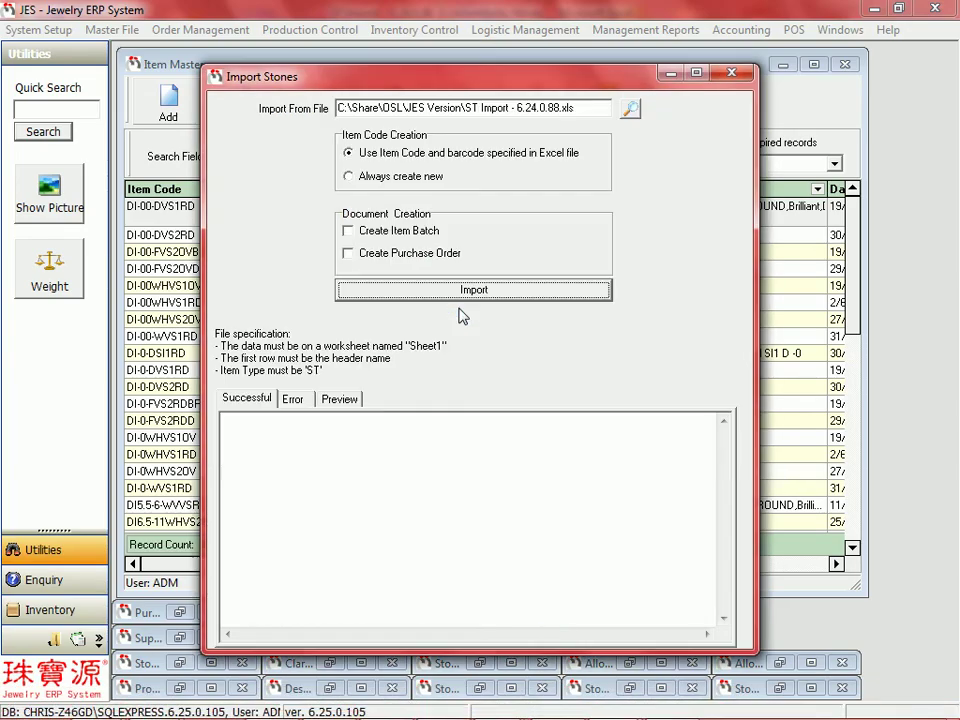
pyautogui.click(404, 178)
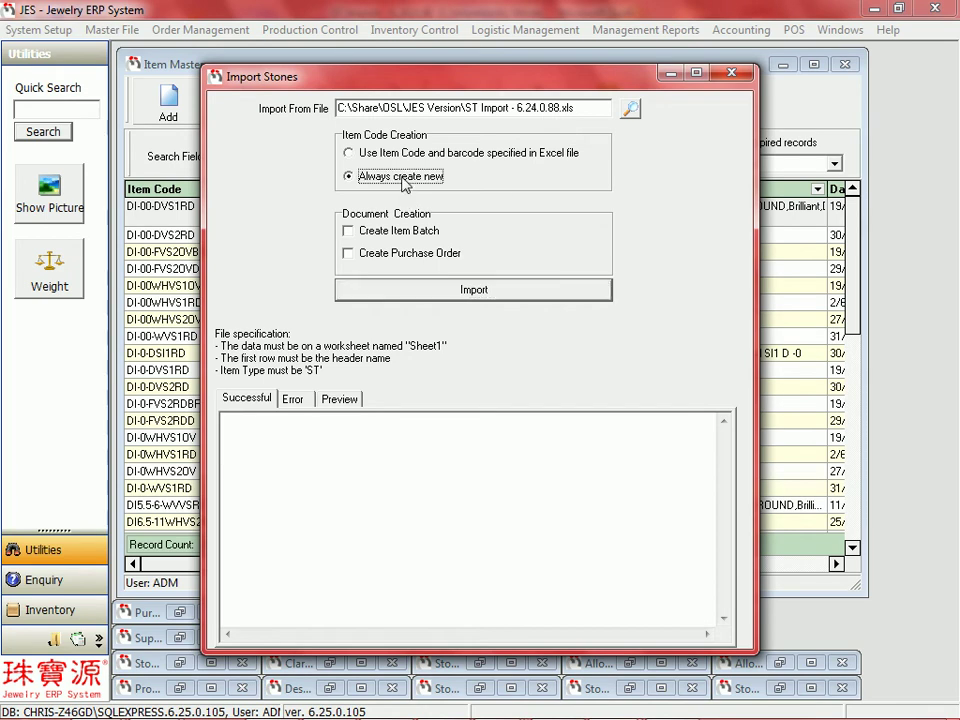
pyautogui.click(404, 181)
pyautogui.click(406, 256)
pyautogui.click(406, 256)
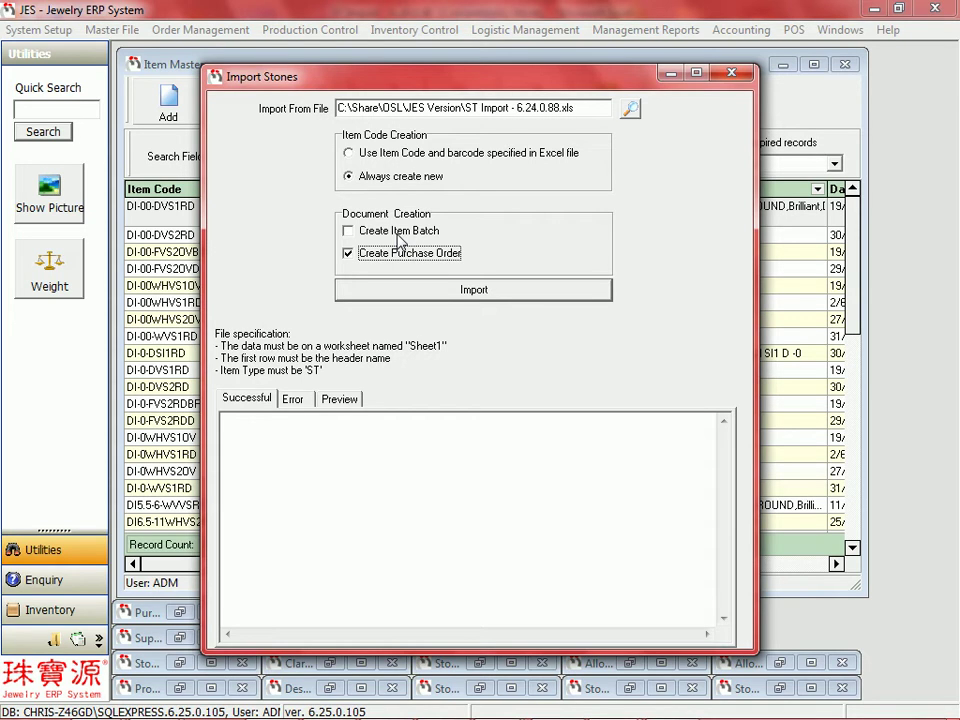
pyautogui.click(399, 236)
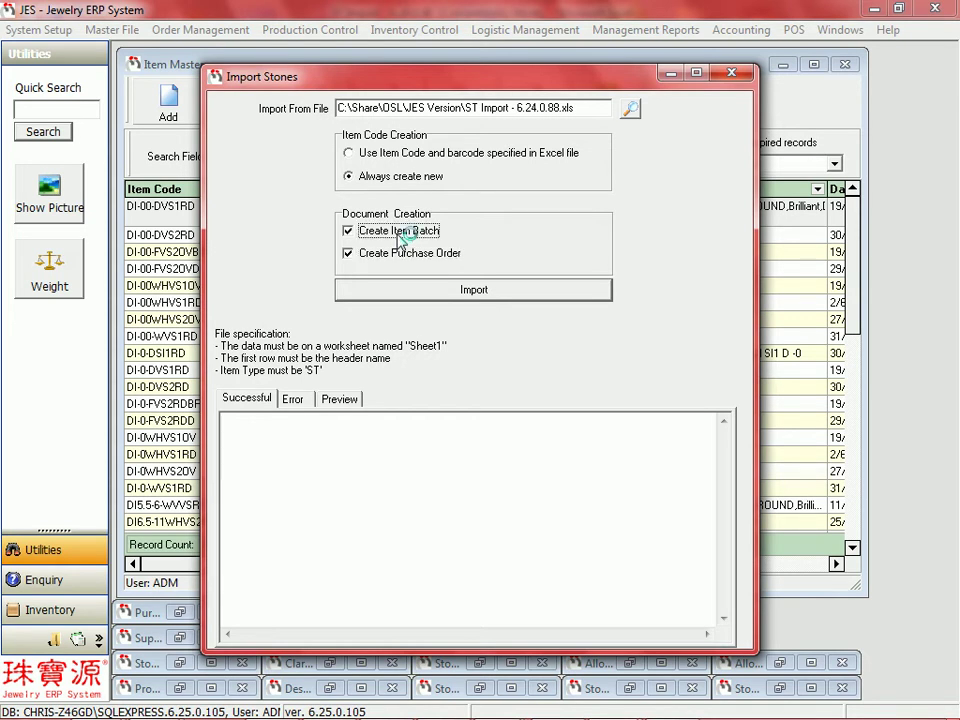
# Import the stones from the selected Excel file and close the Import Stones window
pyautogui.click(436, 291)
pyautogui.moveTo(480, 312); pyautogui.dragTo(561, 485)
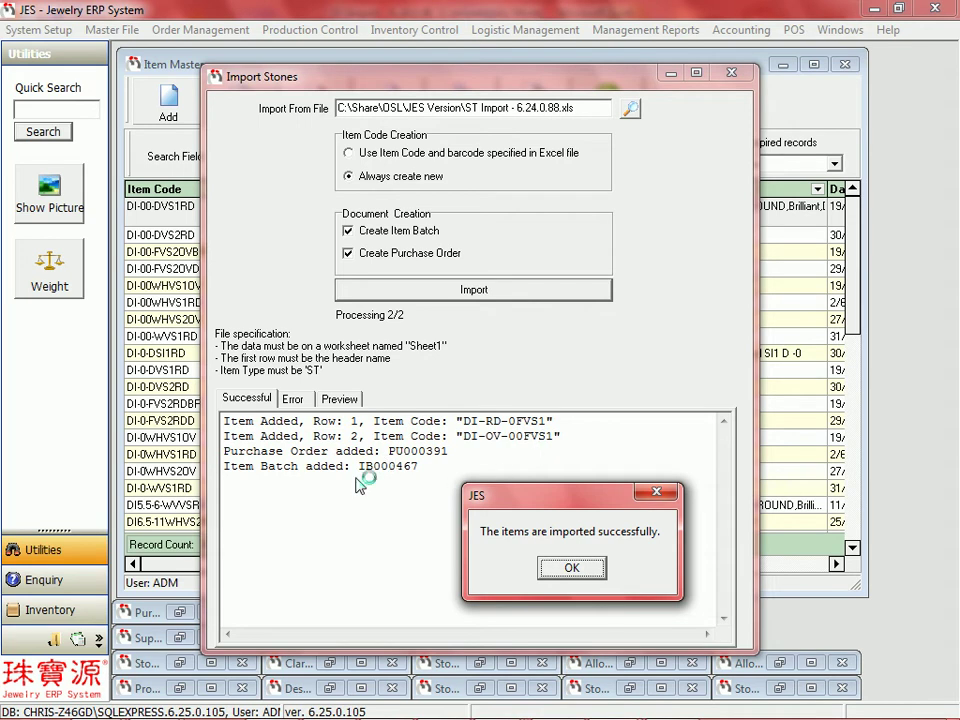
pyautogui.click(575, 567)
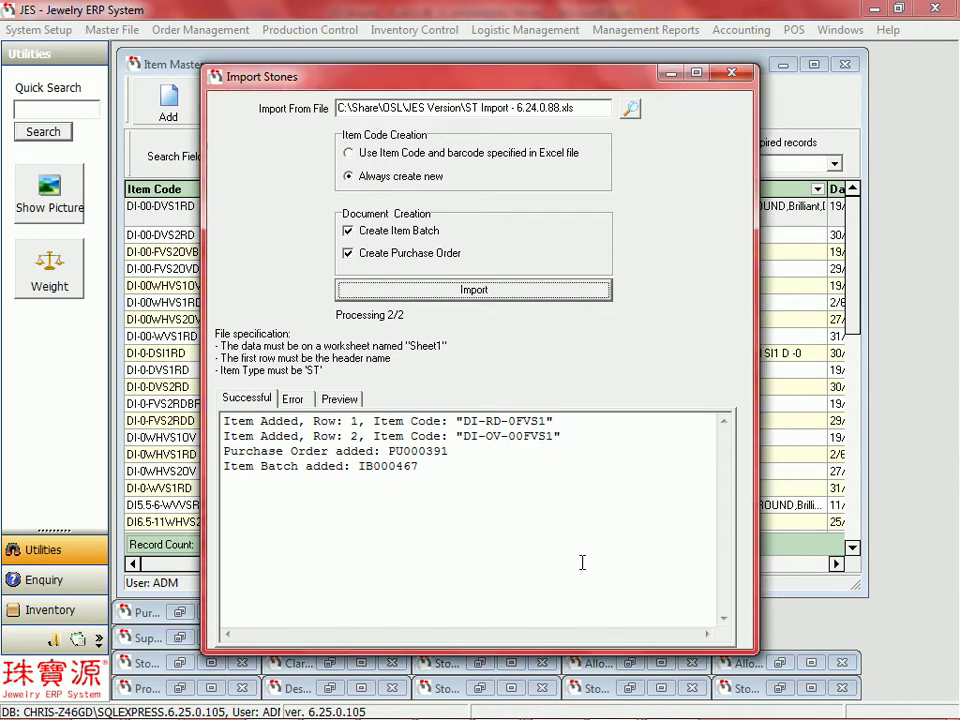
pyautogui.click(731, 73)
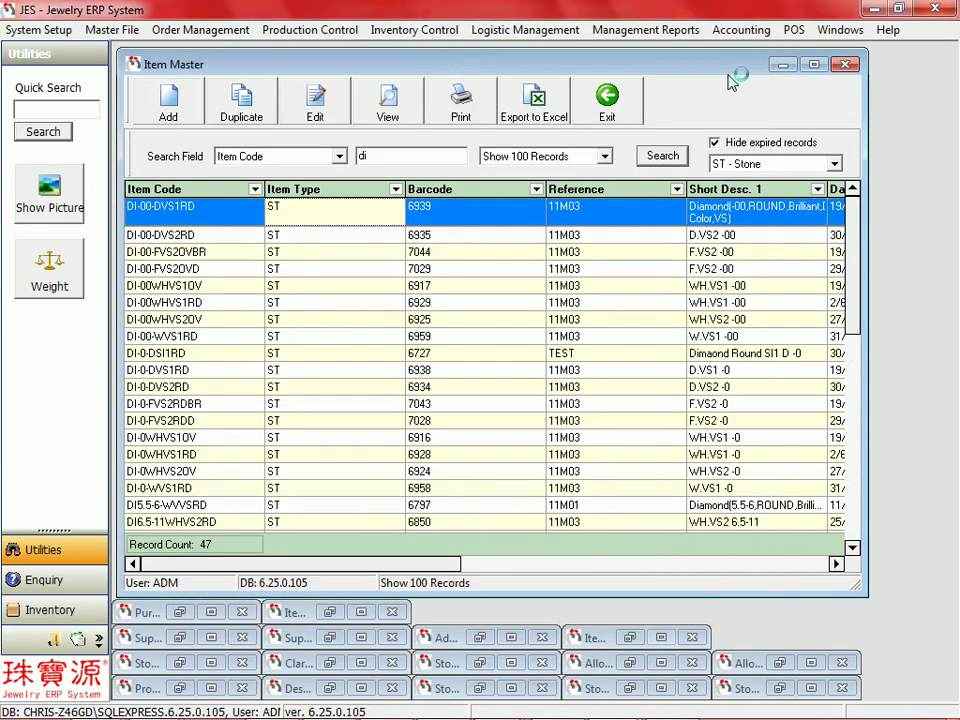
# List the purchase orders under Inventory Control and open the newest one, imported from Excel, for editing
pyautogui.click(437, 37)
pyautogui.moveTo(551, 439)
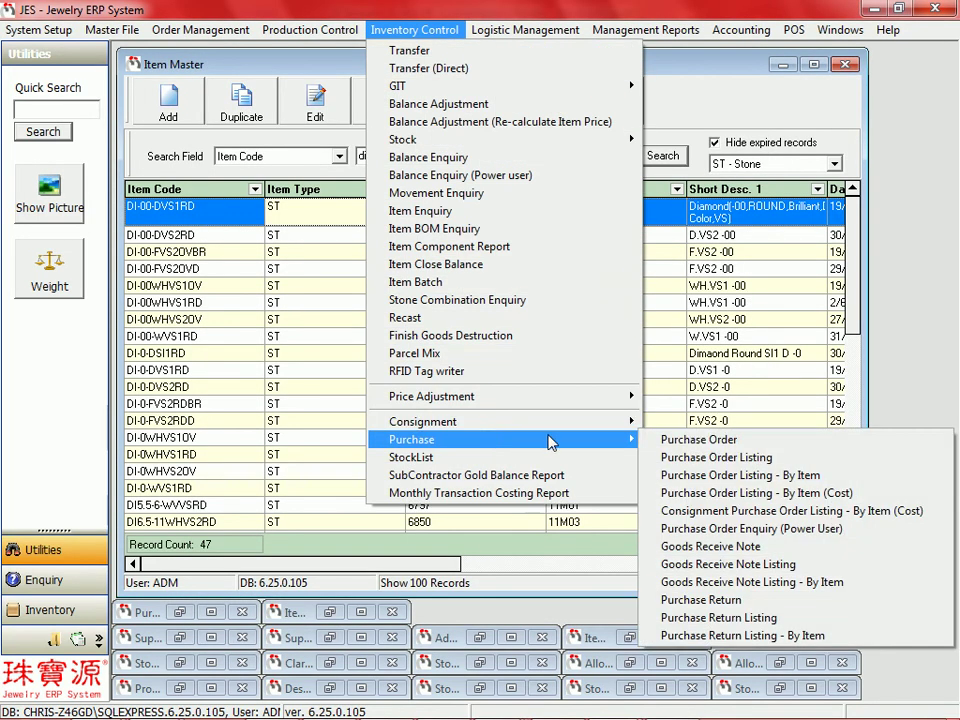
pyautogui.click(700, 440)
pyautogui.click(556, 157)
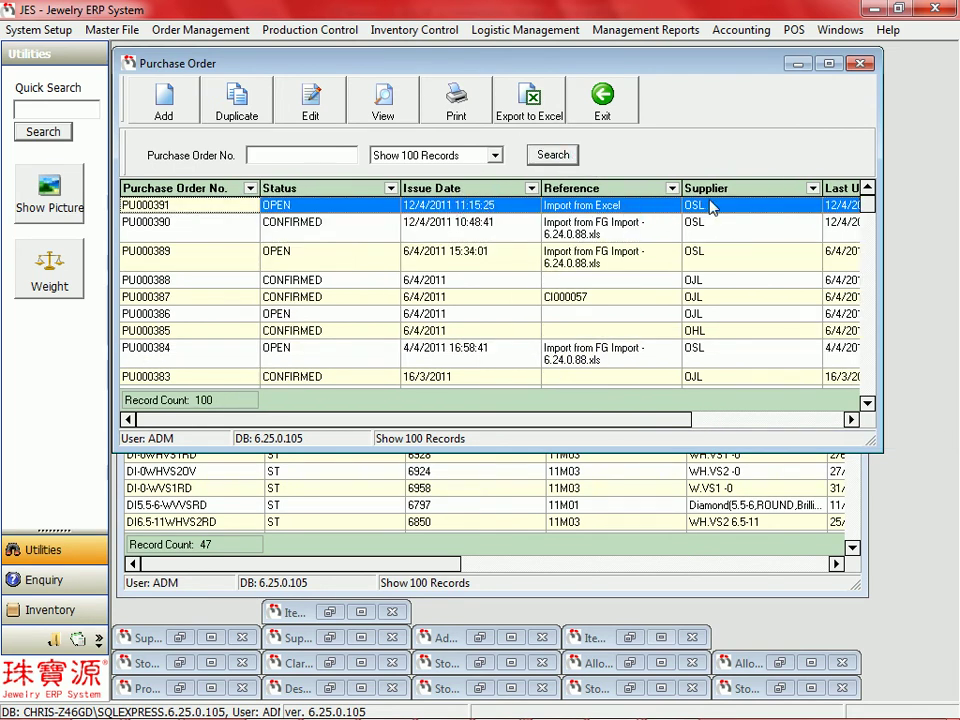
pyautogui.click(308, 92)
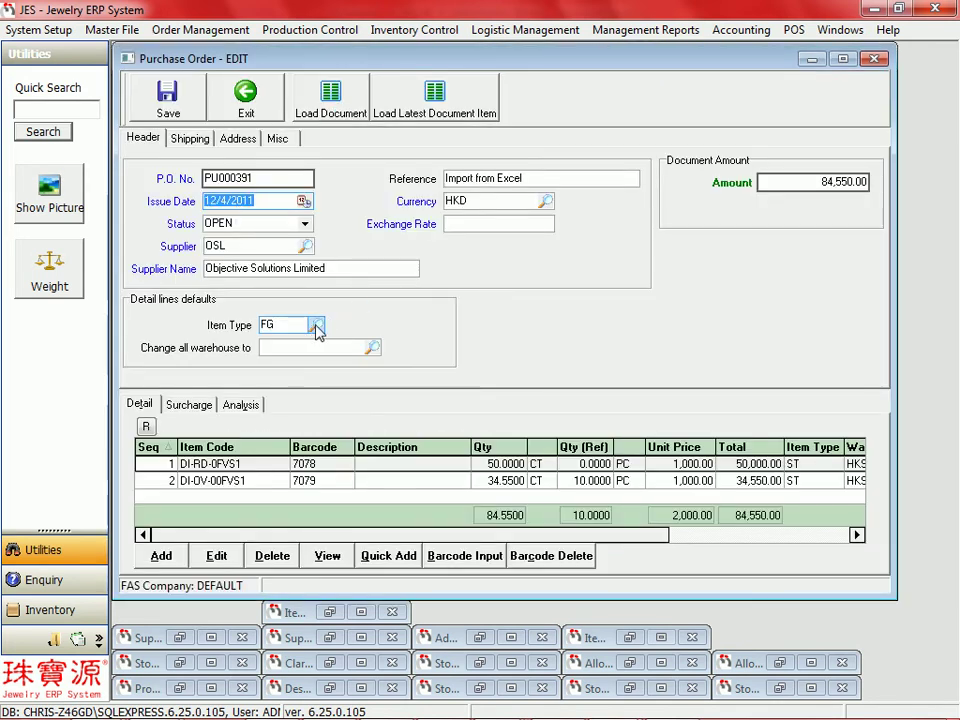
# Set the purchase order's default item type to ST and change all detail line warehouses to HKST
pyautogui.click(316, 327)
pyautogui.doubleClick(268, 366)
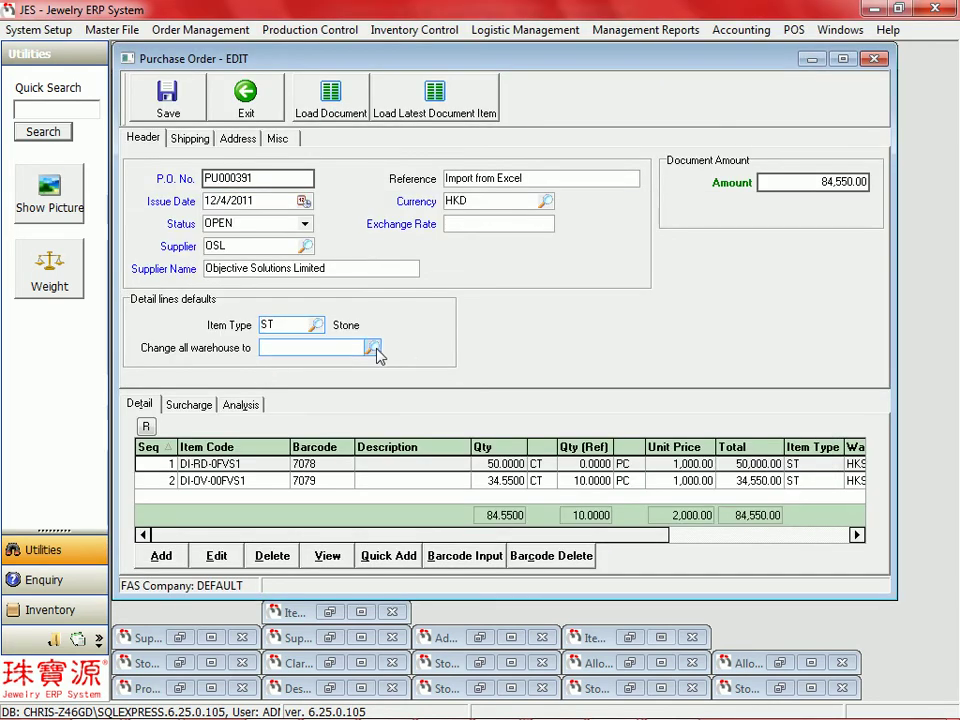
pyautogui.click(372, 347)
pyautogui.doubleClick(270, 463)
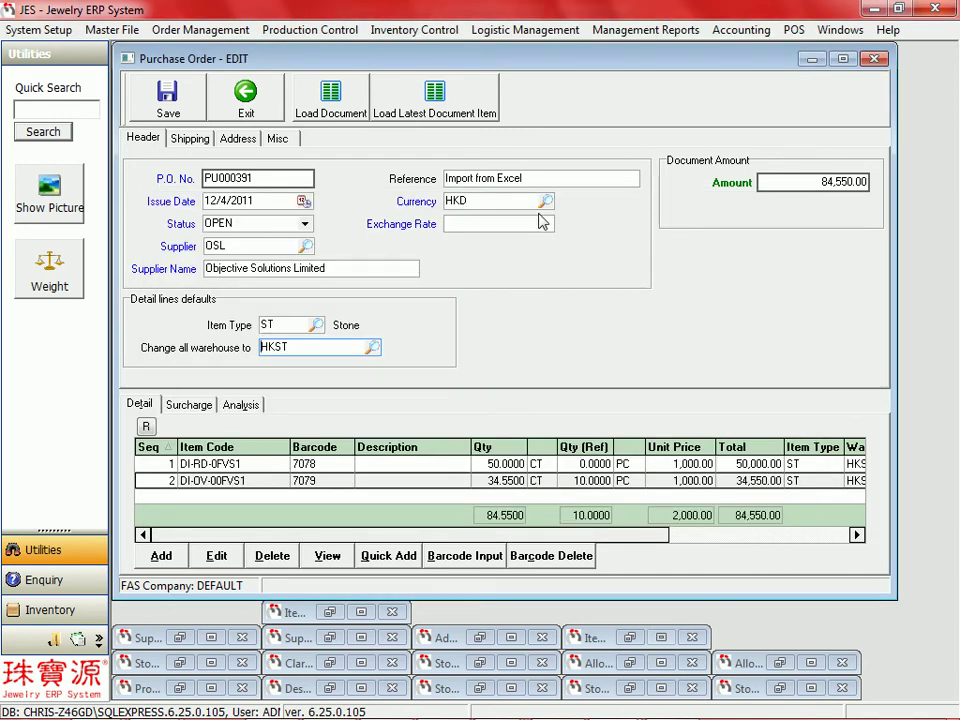
# Set the purchase order's exchange rate to 1
pyautogui.click(521, 223)
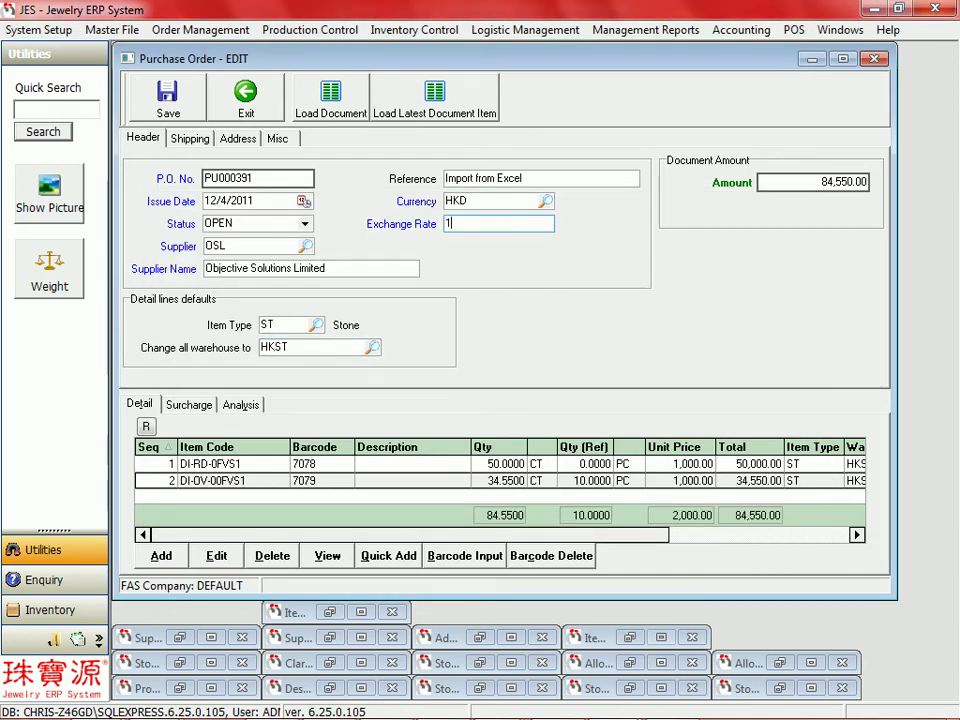
pyautogui.write('1')
pyautogui.press('Tab')
pyautogui.click(403, 393)
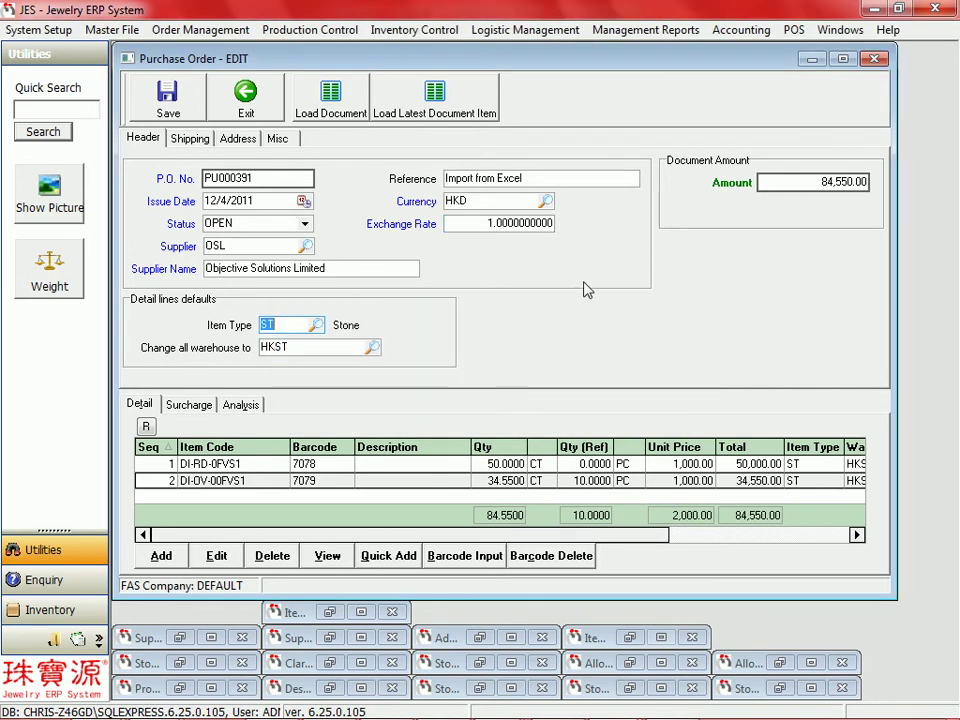
# Enlarge the purchase order window, change the order's status to CONFIRMED and save it, accepting the confirmation
pyautogui.moveTo(642, 599); pyautogui.dragTo(642, 700)
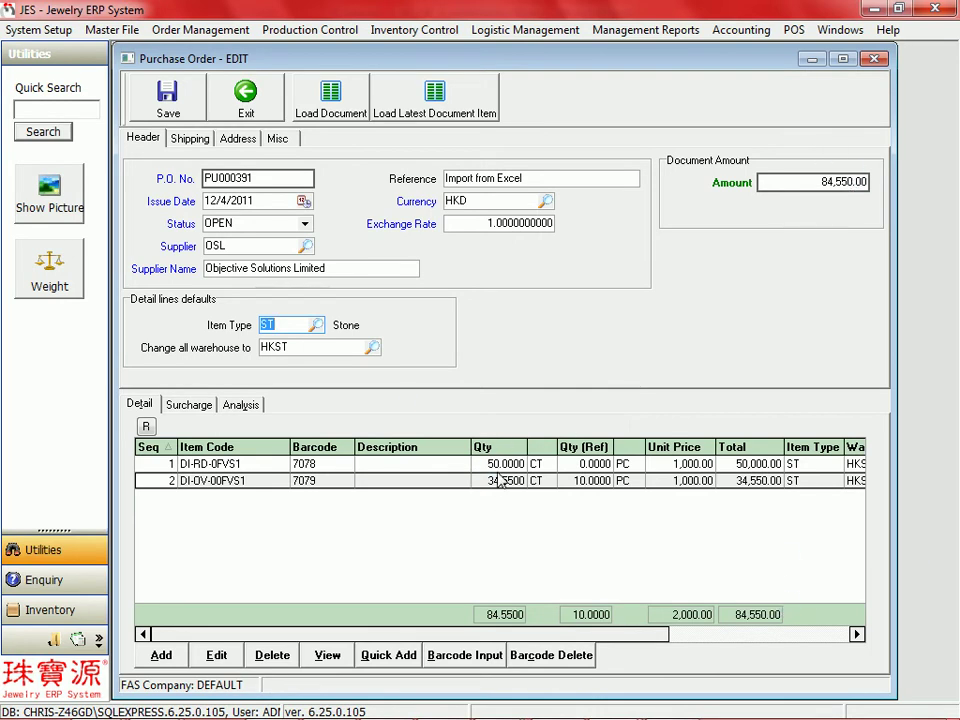
pyautogui.click(266, 224)
pyautogui.click(262, 251)
pyautogui.click(172, 106)
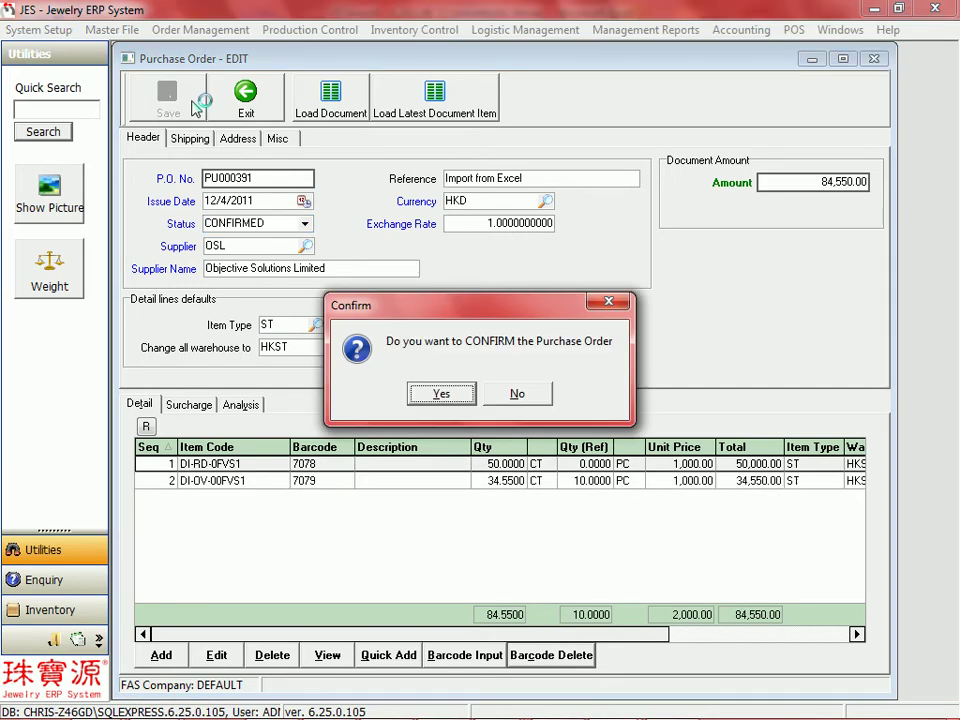
pyautogui.click(440, 393)
pyautogui.click(480, 392)
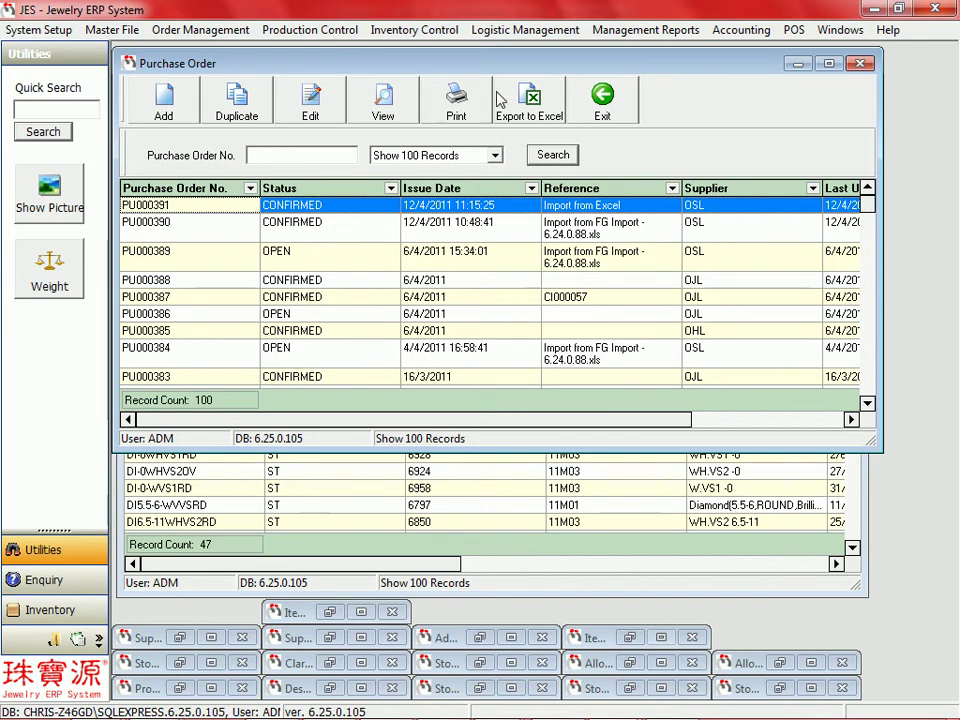
# List the item batches under Inventory Control and open the newest batch for editing
pyautogui.click(433, 31)
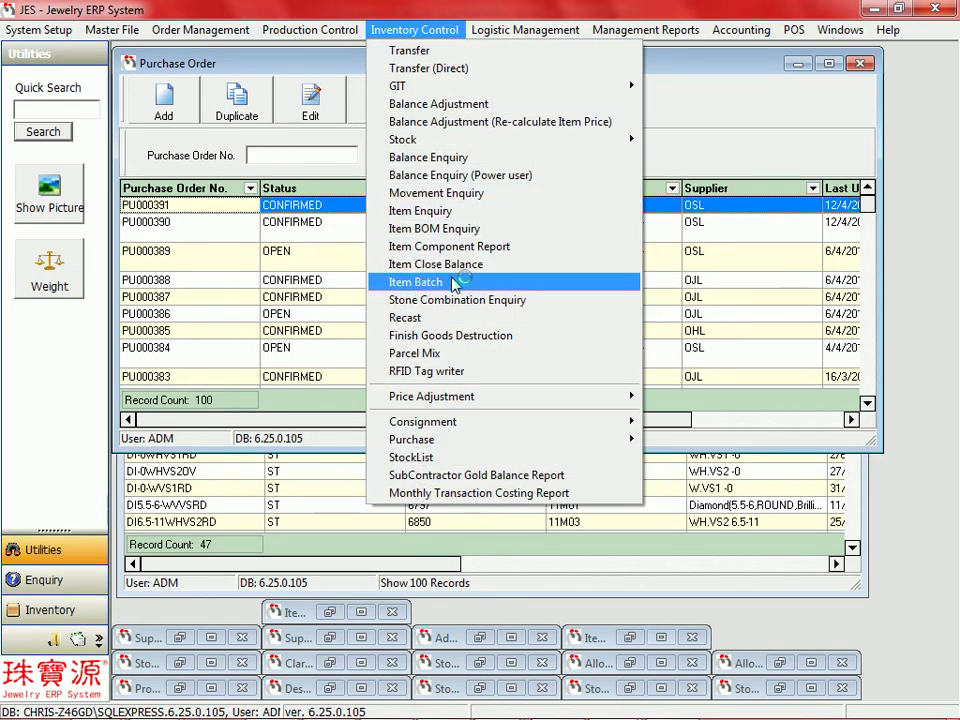
pyautogui.click(455, 284)
pyautogui.click(559, 160)
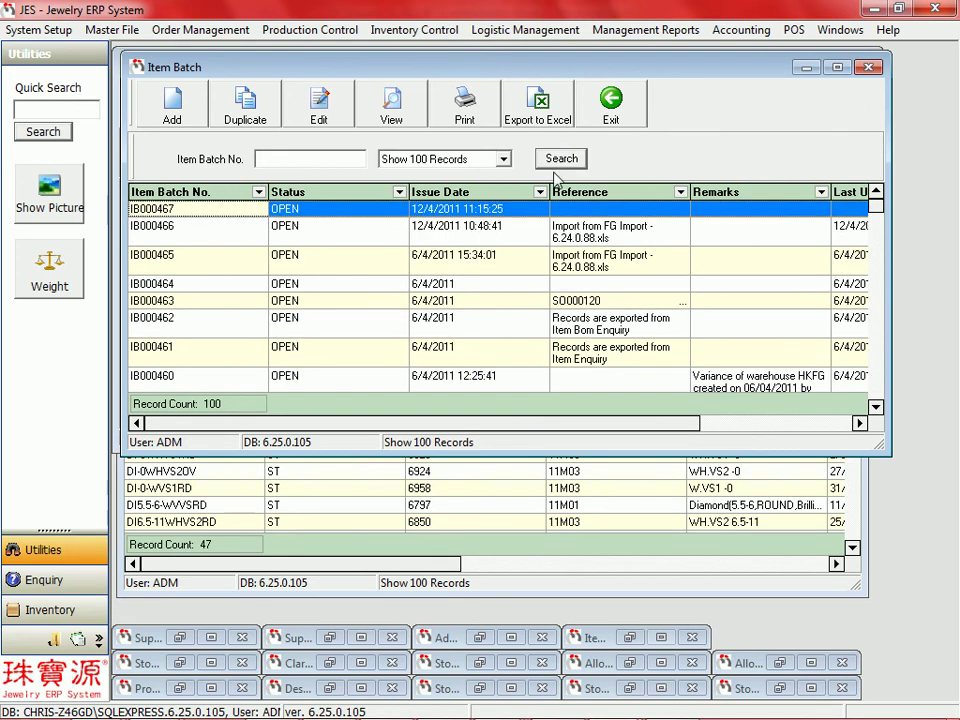
pyautogui.click(318, 106)
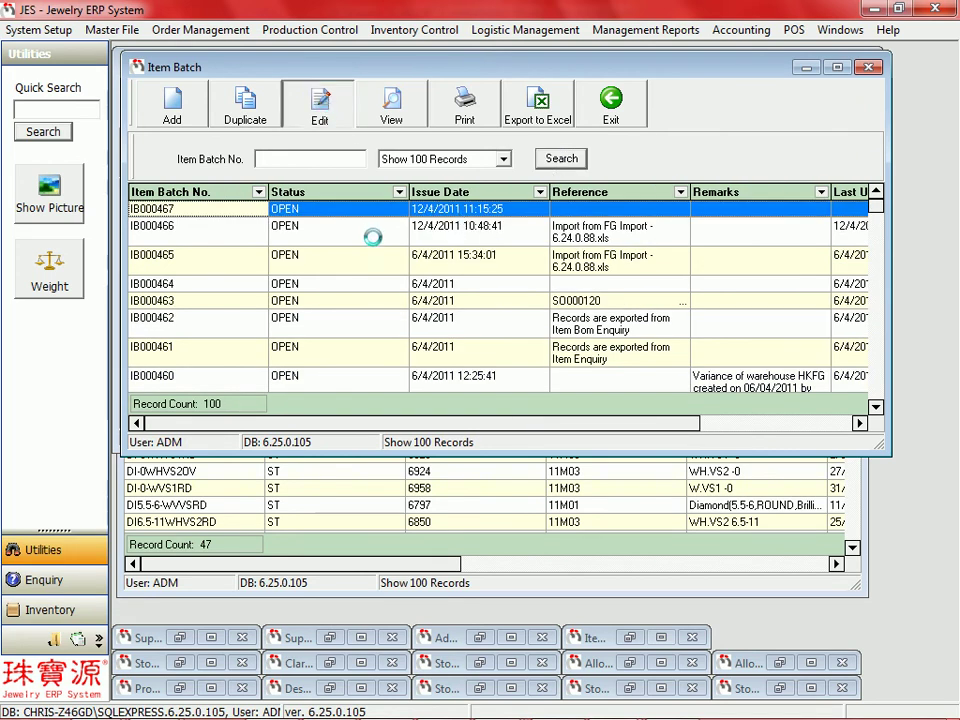
pyautogui.click(758, 564)
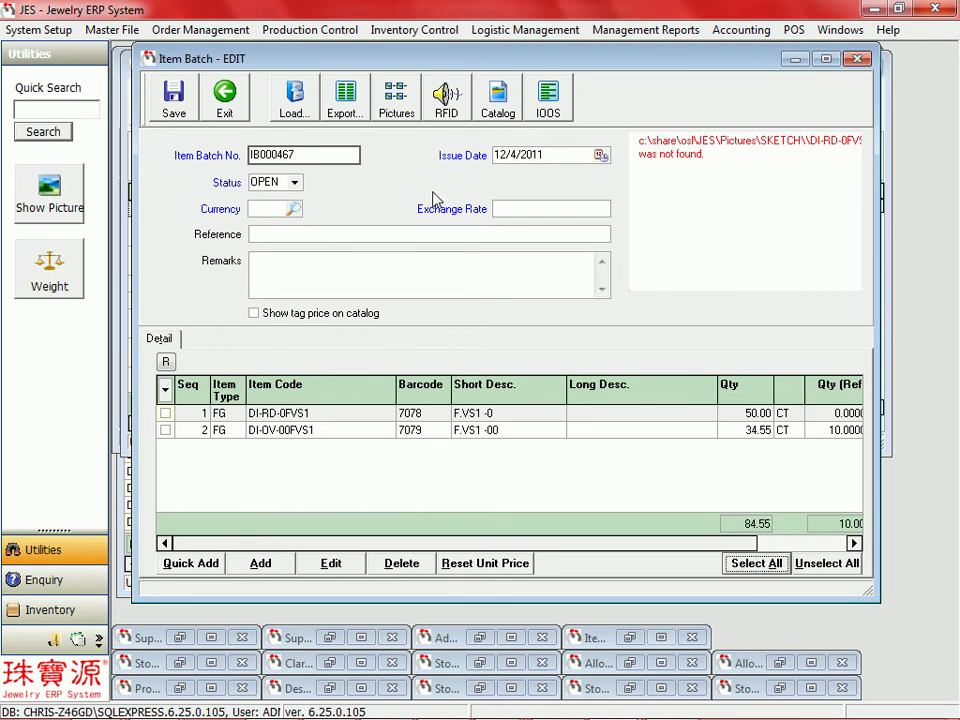
# Export the labels of the item batch, accept the confirmation and close the batch
pyautogui.click(355, 108)
pyautogui.click(363, 134)
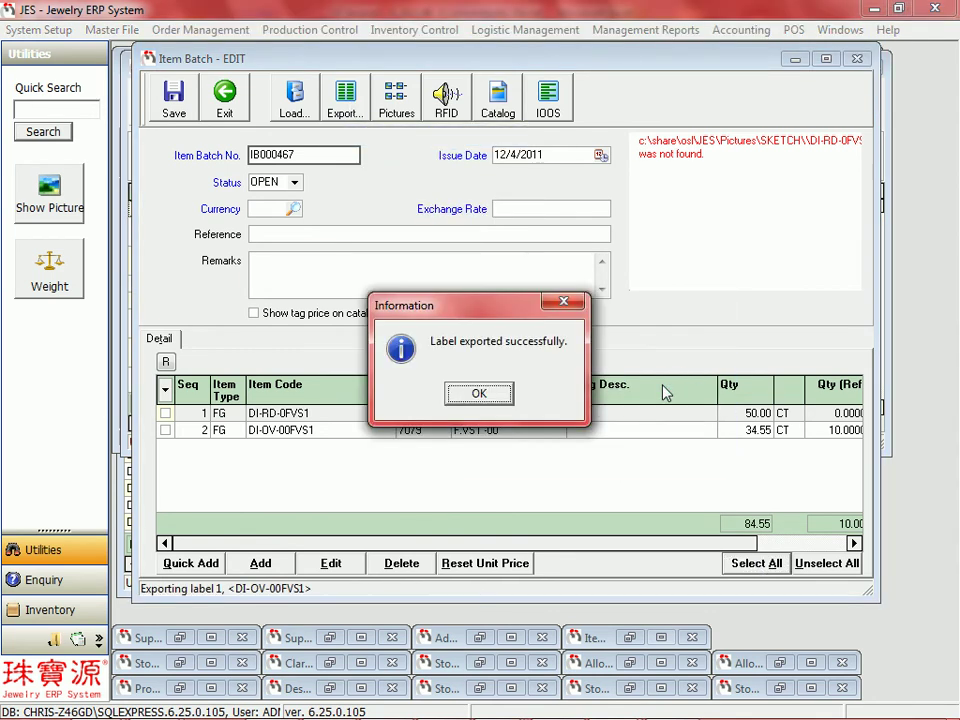
pyautogui.click(478, 393)
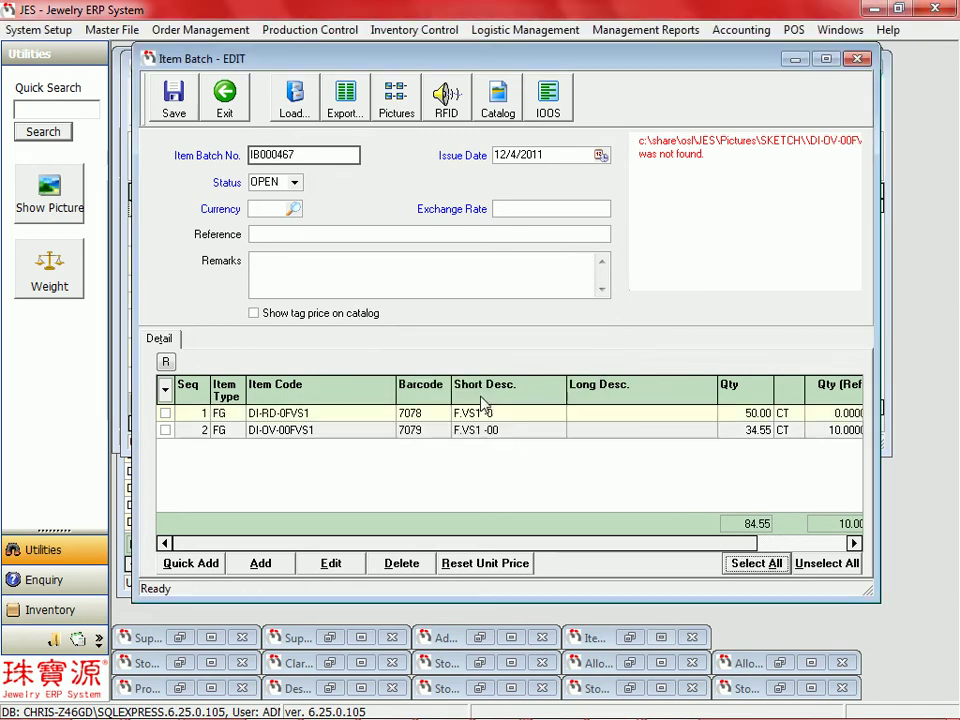
pyautogui.click(212, 97)
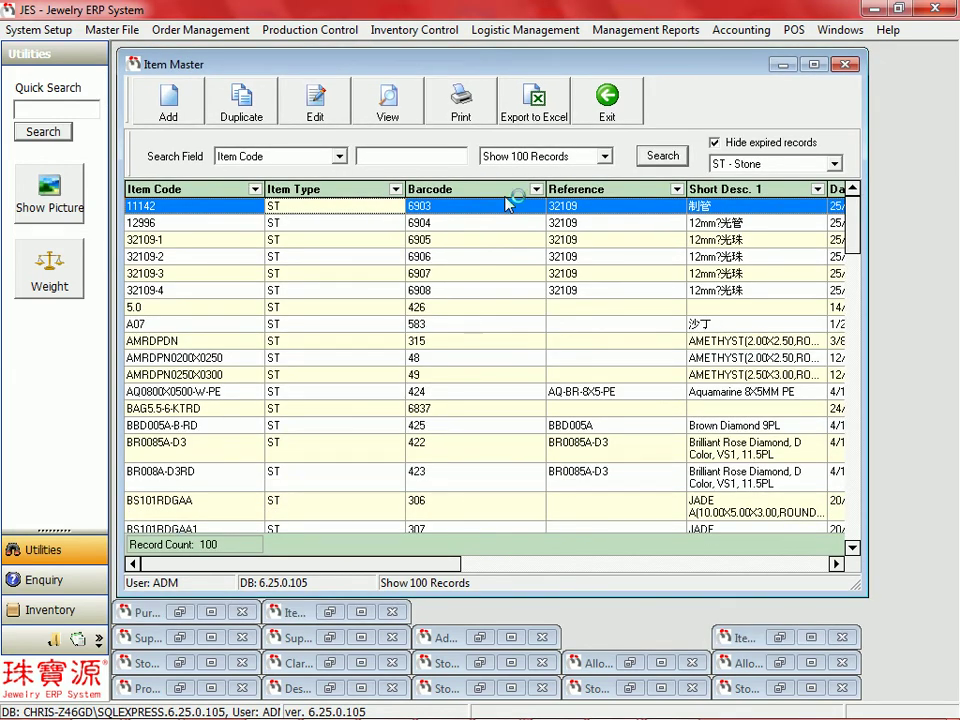
# Filter the Item Master to ST - Stone and search for item codes beginning with di
pyautogui.click(758, 164)
pyautogui.click(745, 218)
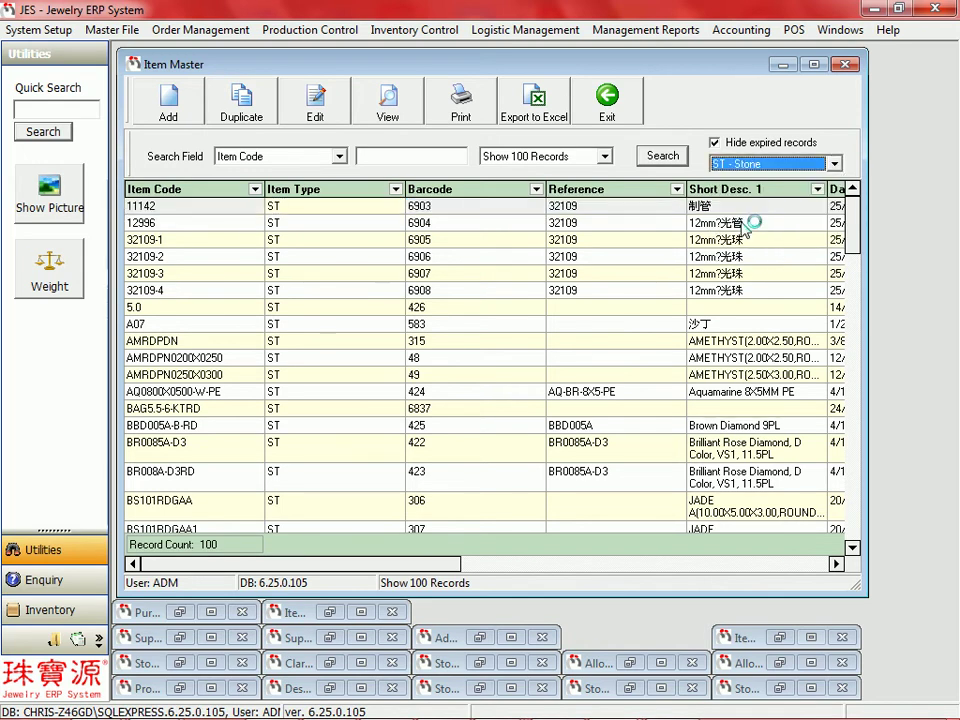
pyautogui.click(664, 156)
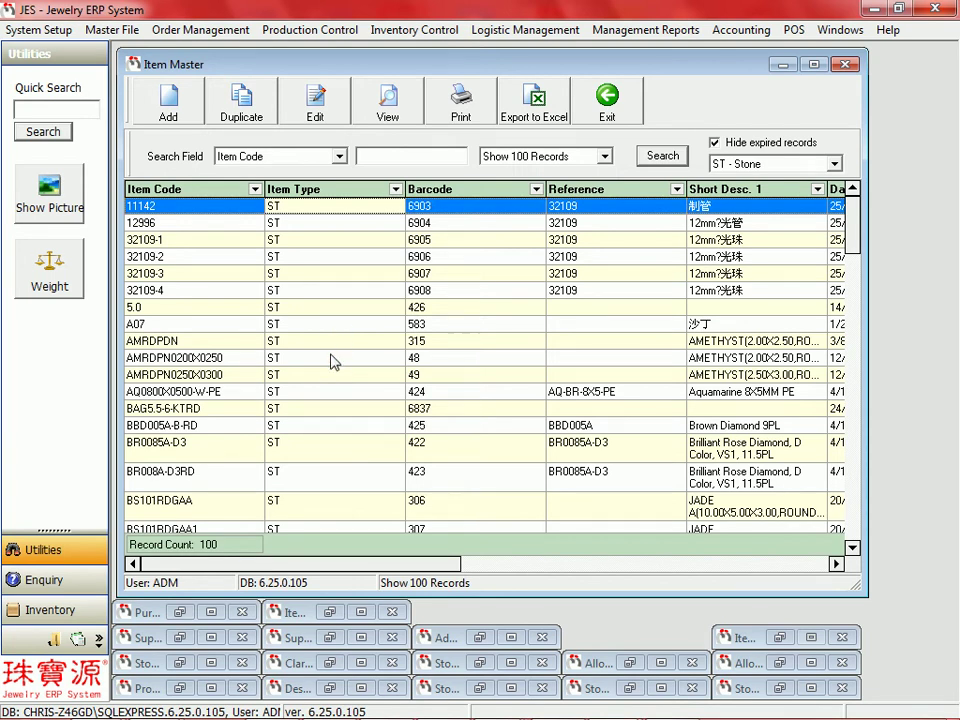
pyautogui.click(409, 158)
pyautogui.write('d')
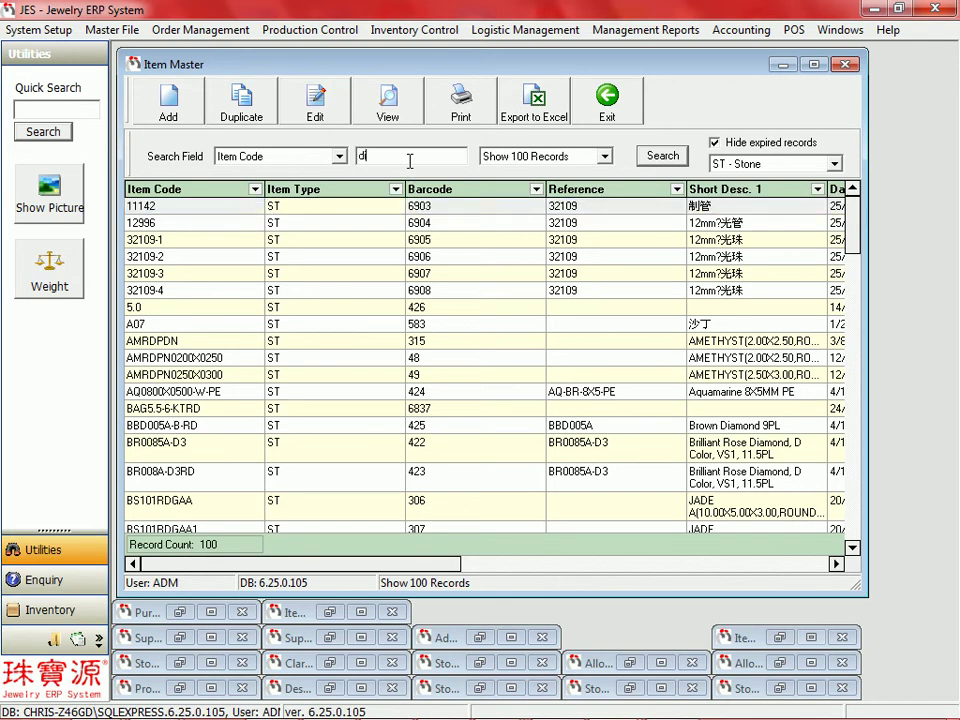
pyautogui.press('Return')
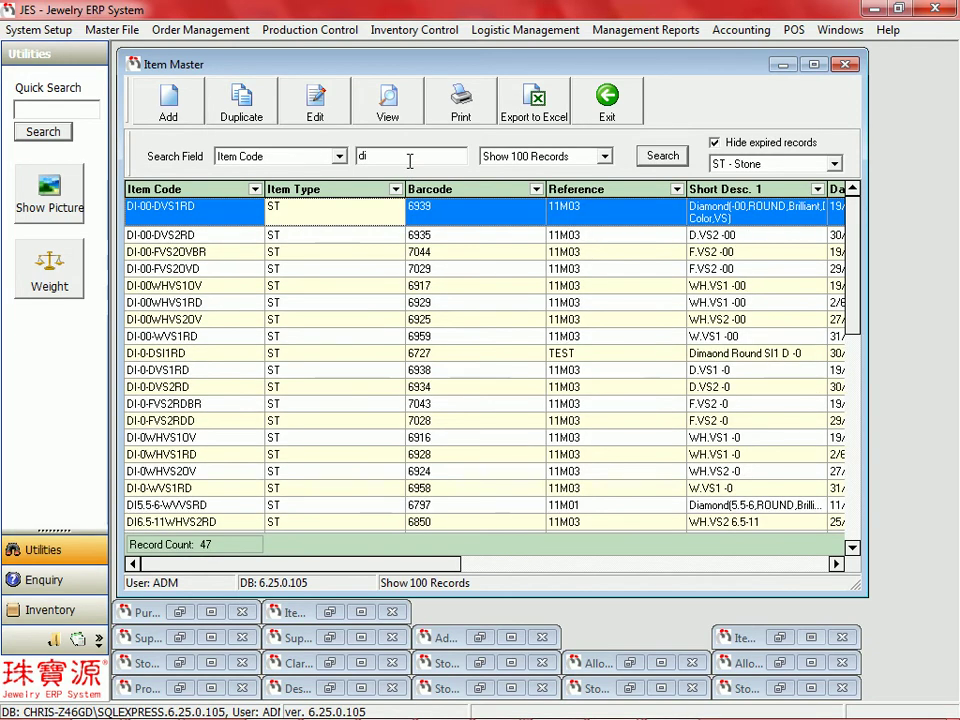
# Open the stone item DI-00-DVS1RD for editing and examine its stone details and item code
pyautogui.click(318, 117)
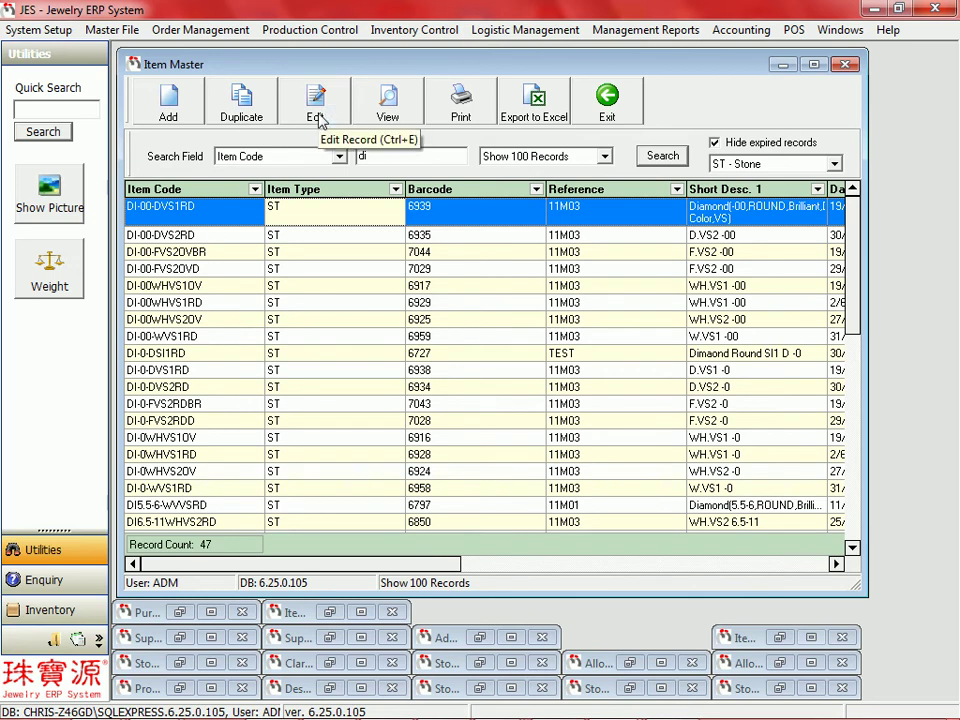
pyautogui.click(317, 115)
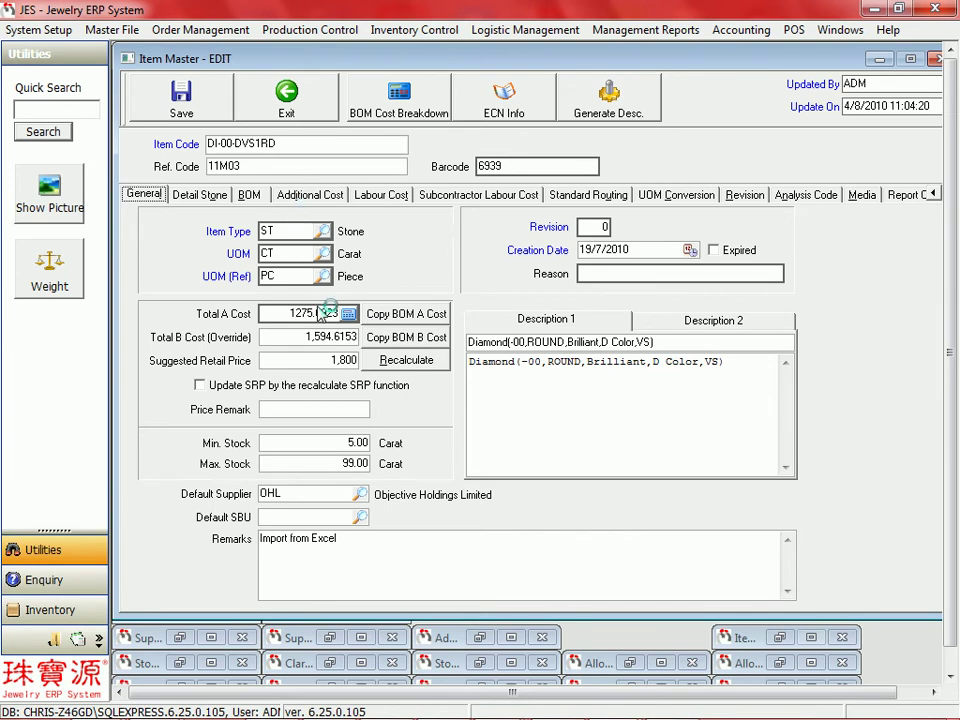
pyautogui.click(190, 198)
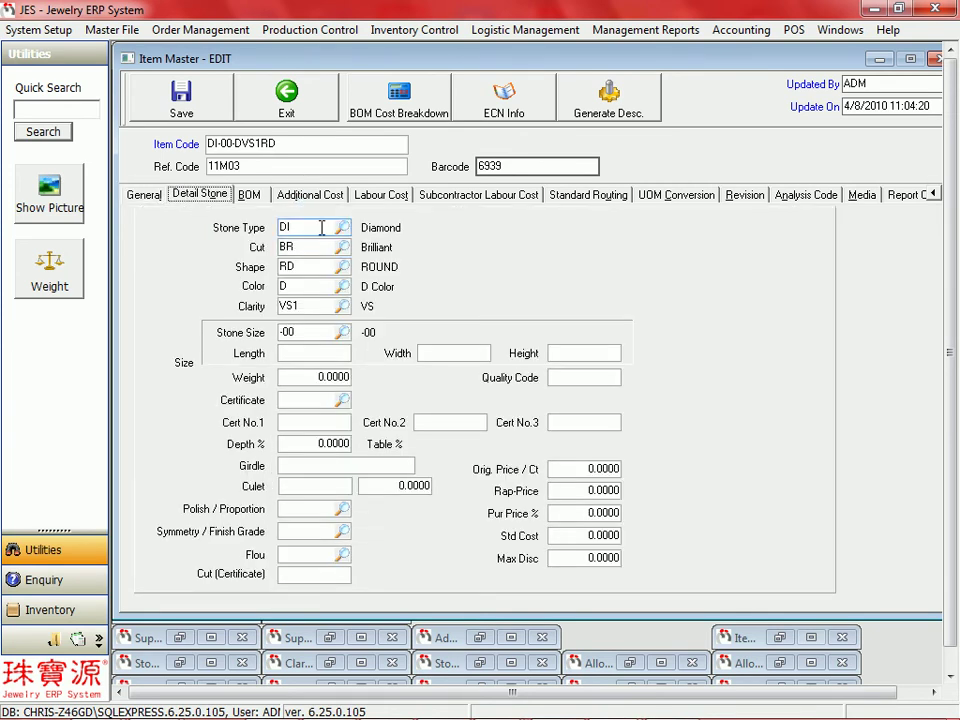
pyautogui.click(318, 267)
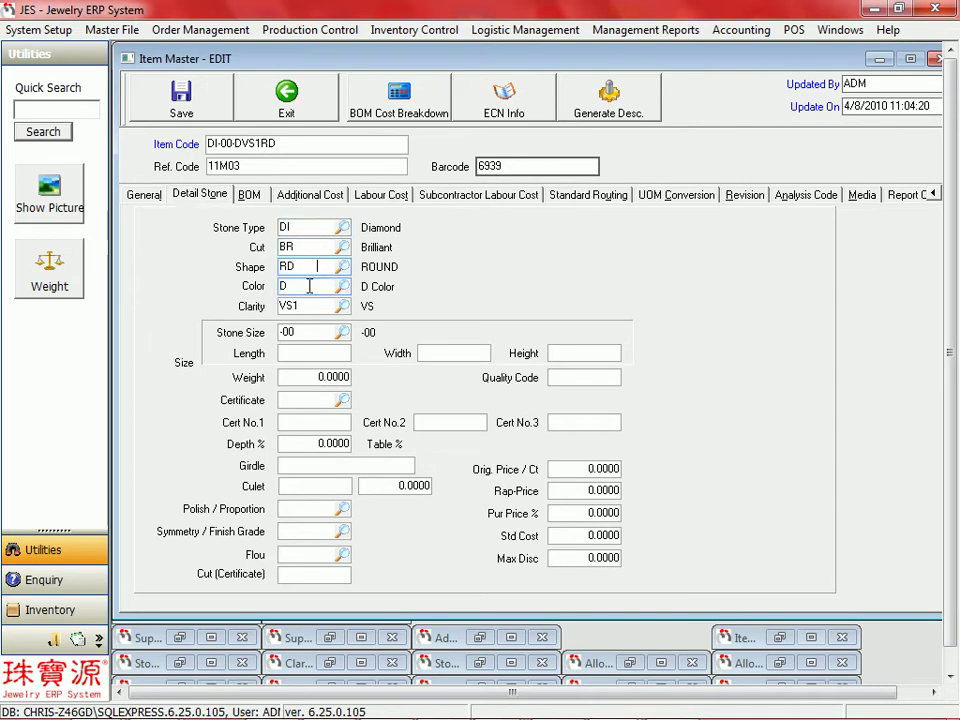
pyautogui.click(313, 307)
pyautogui.moveTo(280, 144); pyautogui.dragTo(207, 144)
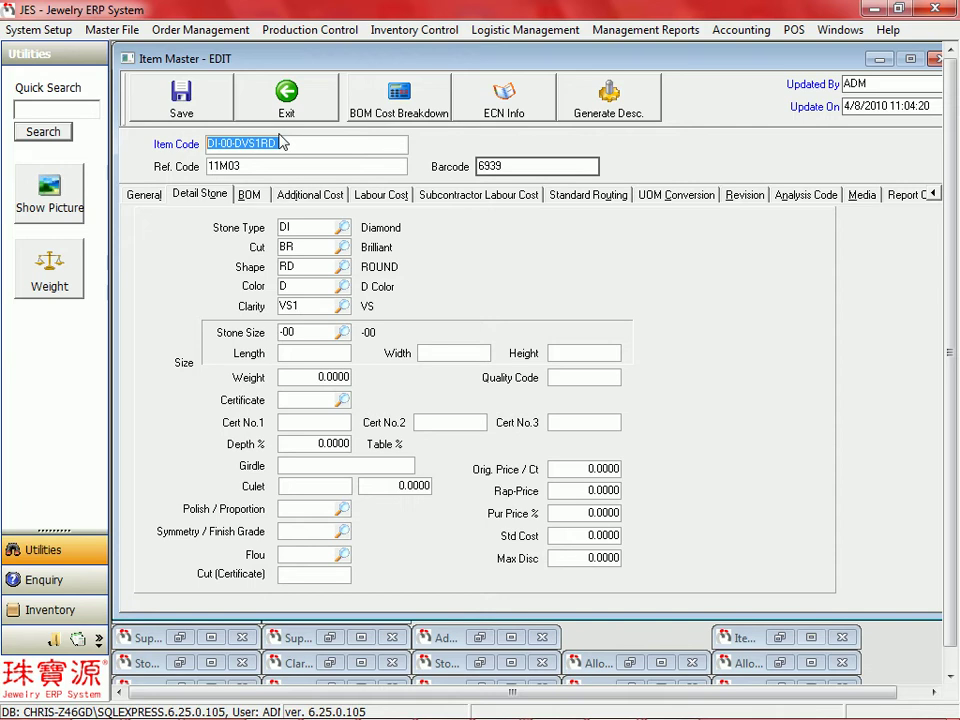
# Open Item Code Setup and examine the field order and lengths that make up the stone item code
pyautogui.click(106, 29)
pyautogui.moveTo(144, 70)
pyautogui.click(330, 120)
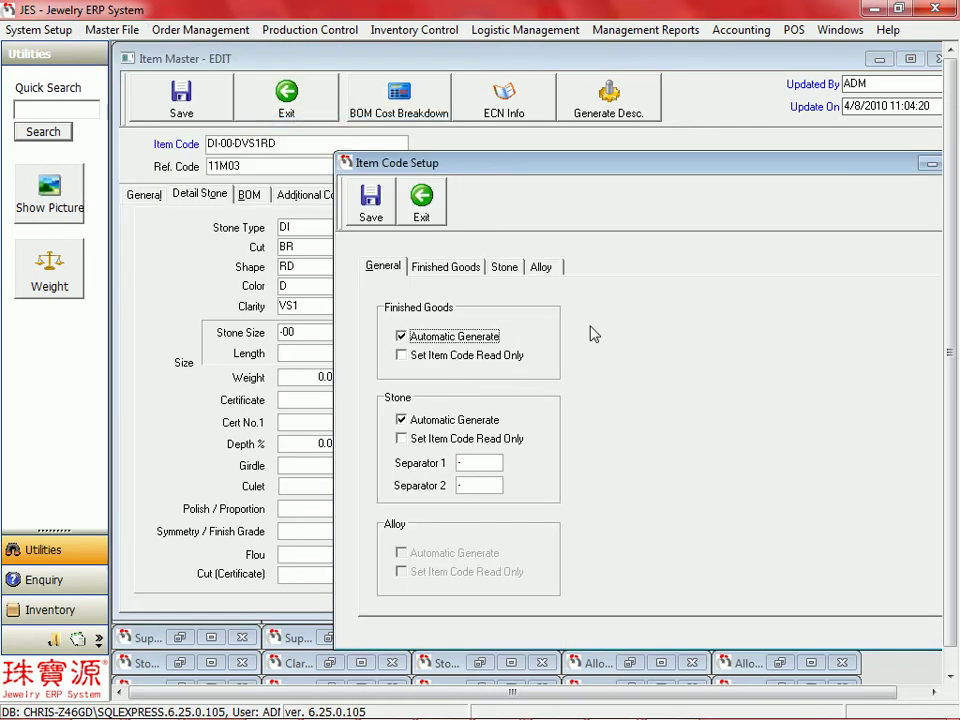
pyautogui.click(504, 267)
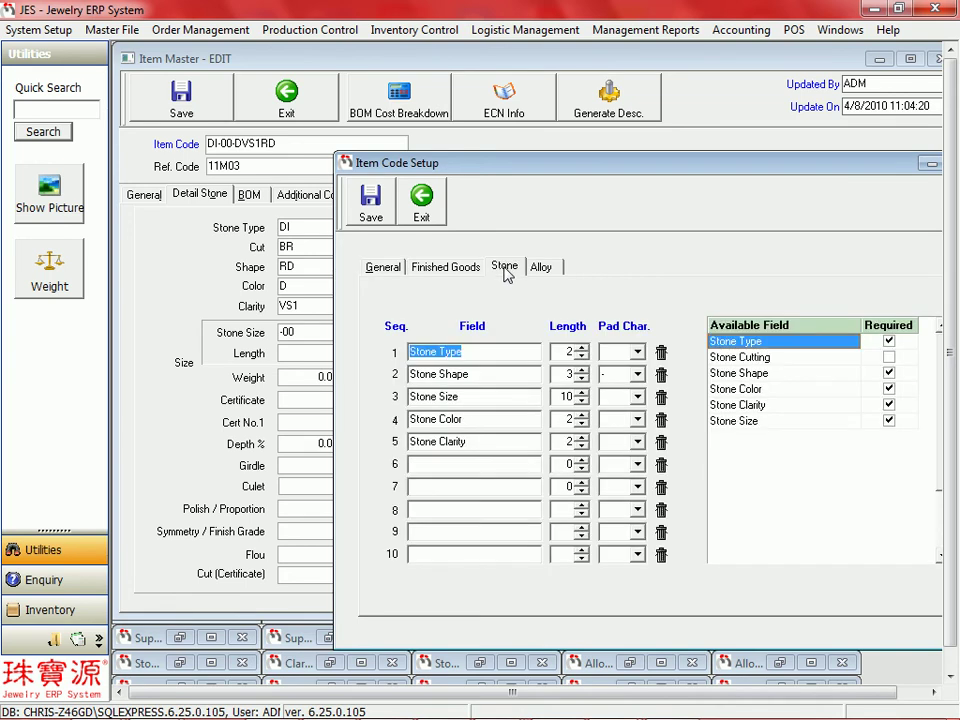
pyautogui.moveTo(520, 165); pyautogui.dragTo(542, 128)
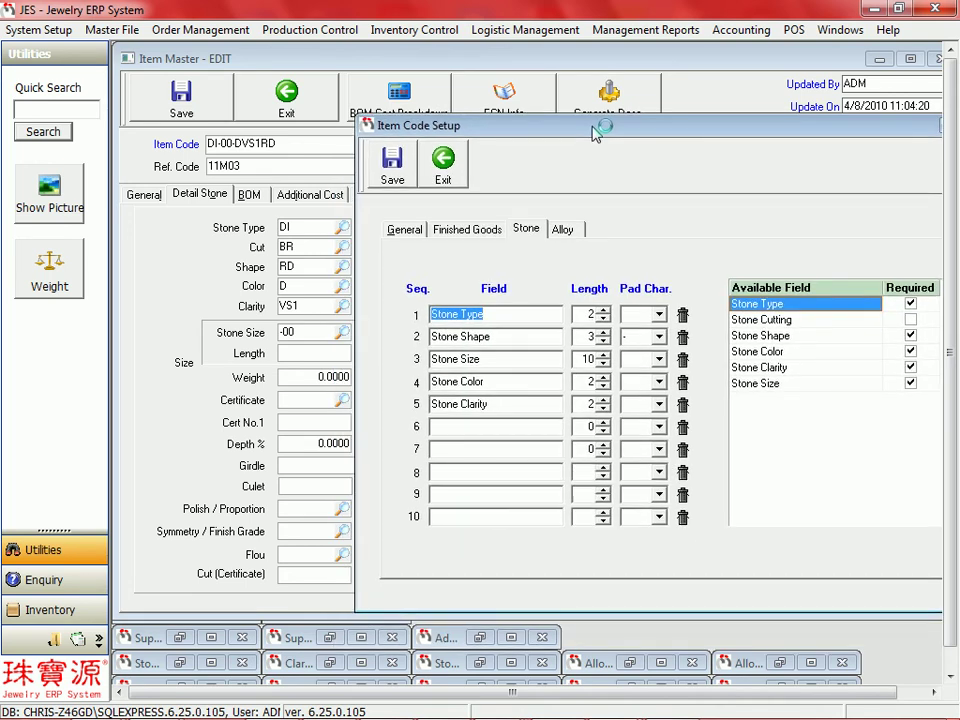
pyautogui.click(517, 338)
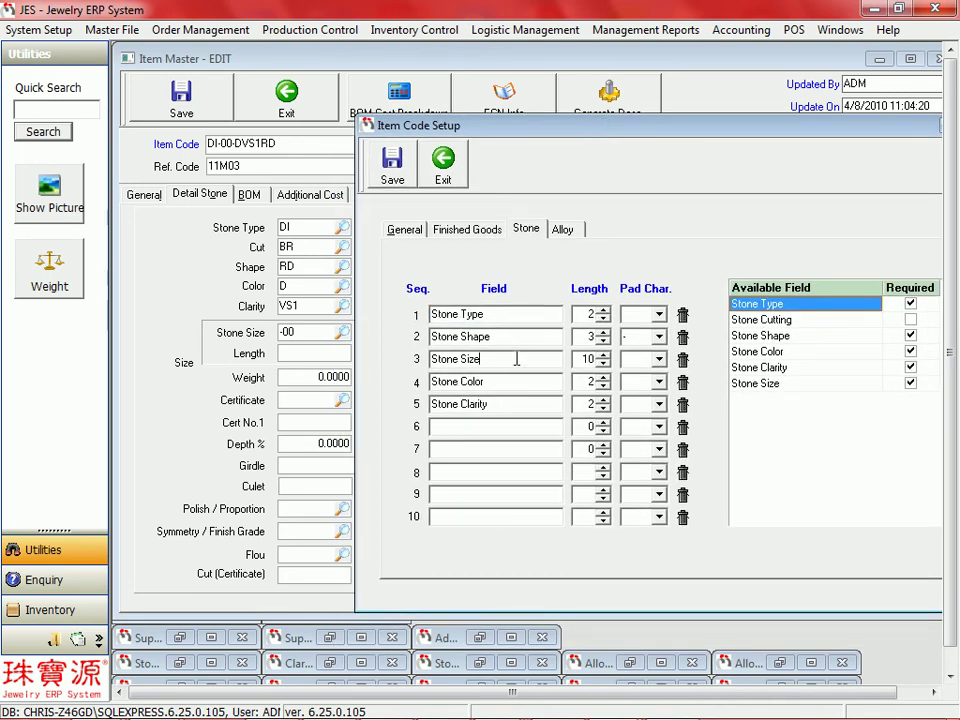
pyautogui.click(583, 314)
# Set both Separator 1 and Separator 2 for stone item codes to X in the general item code settings
pyautogui.click(404, 229)
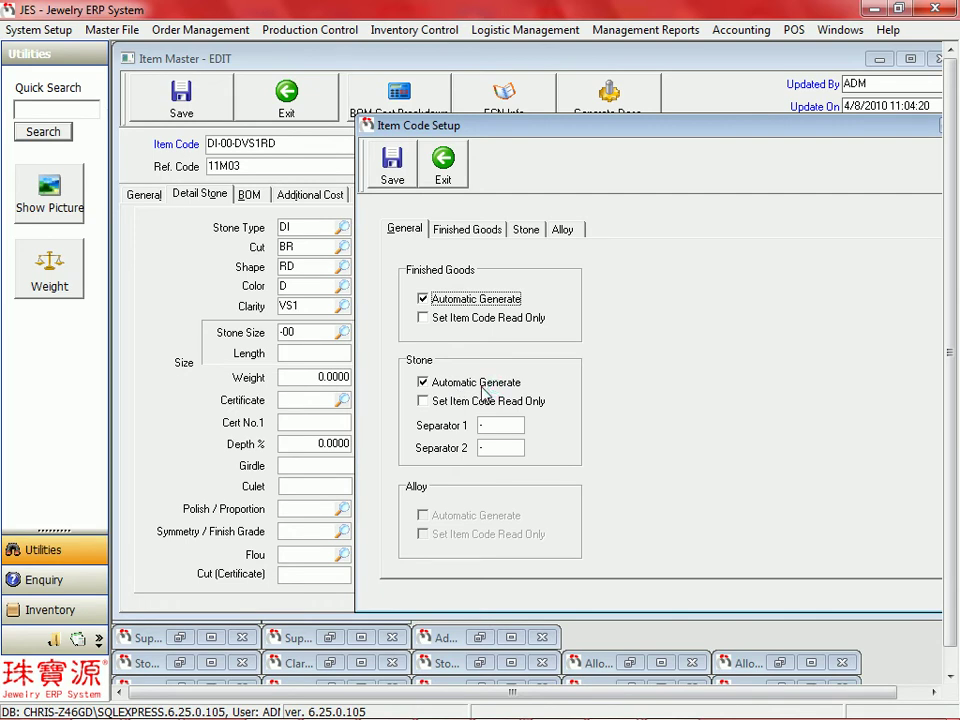
pyautogui.click(496, 453)
pyautogui.click(506, 430)
pyautogui.doubleClick(506, 428)
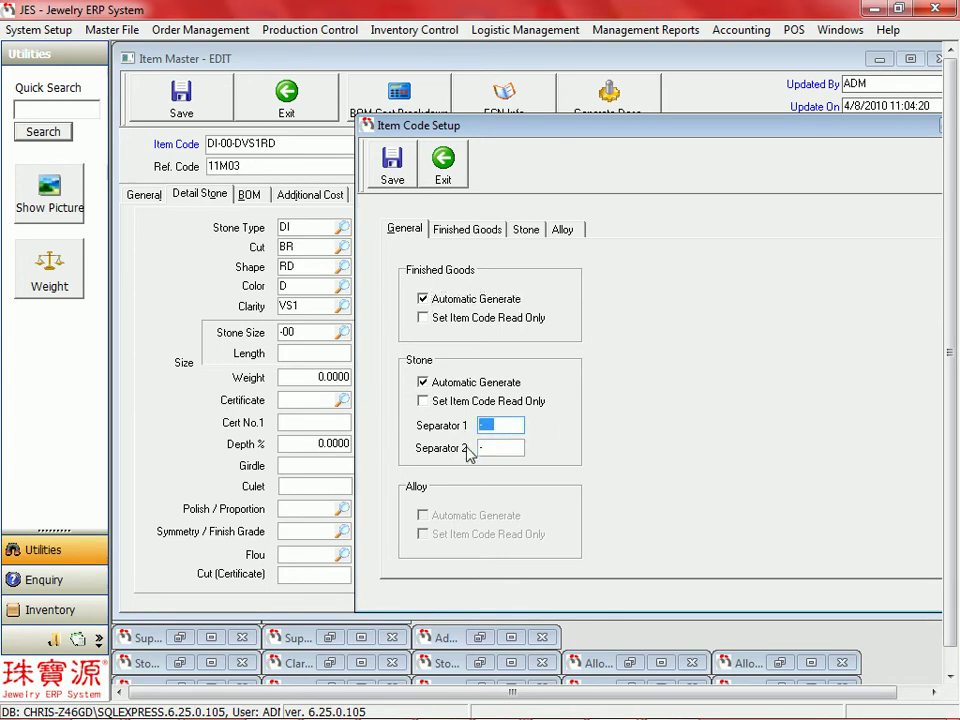
pyautogui.write('X')
pyautogui.doubleClick(493, 448)
pyautogui.write('X')
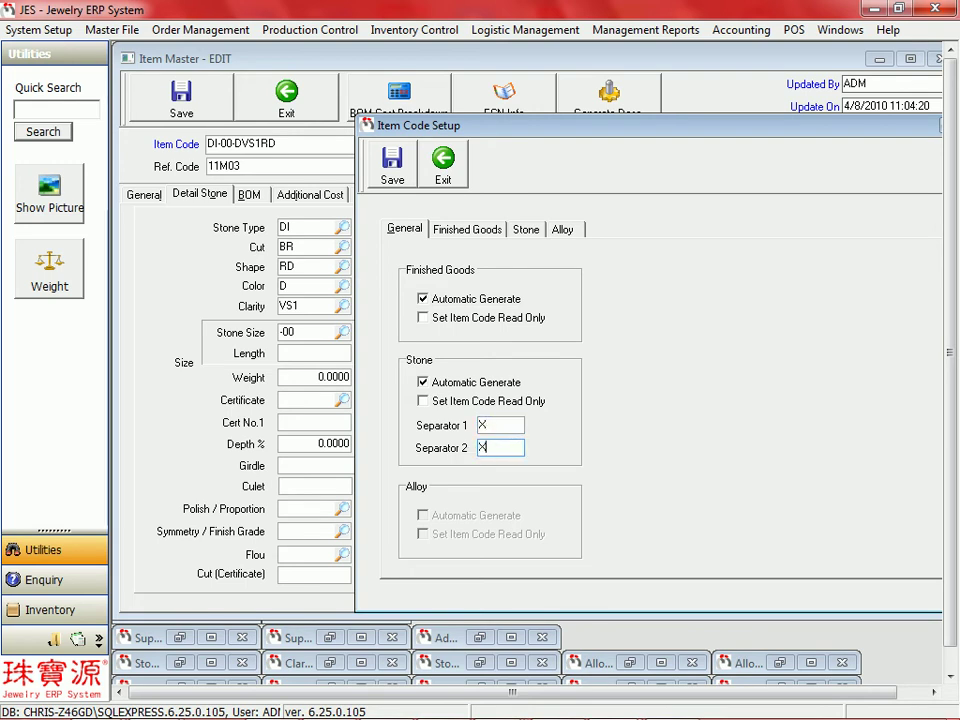
pyautogui.doubleClick(508, 427)
pyautogui.write('-')
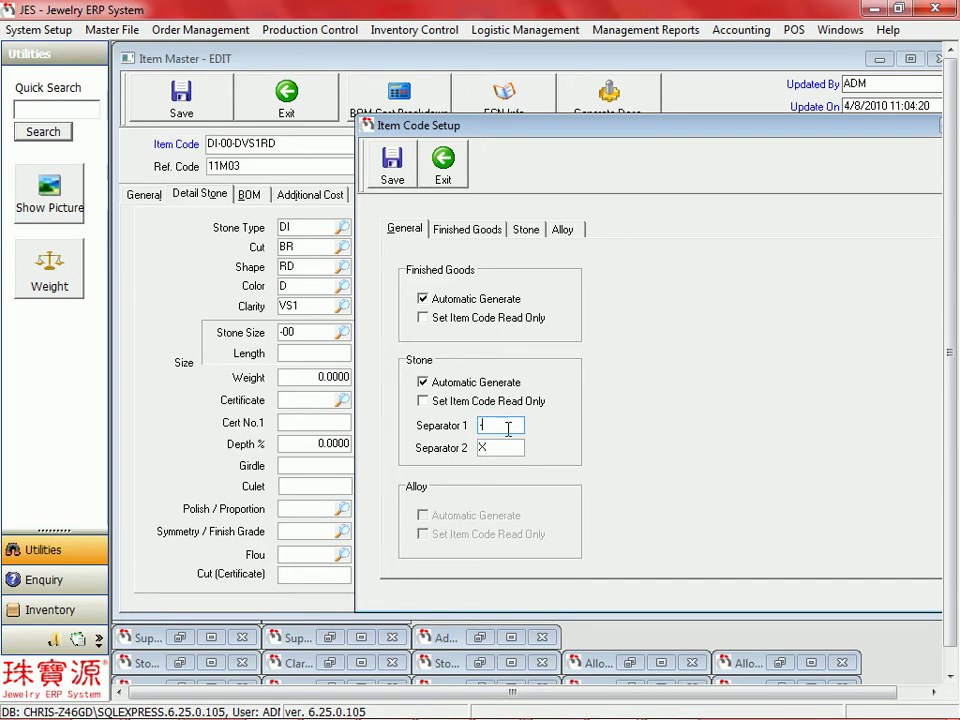
pyautogui.press('BackSpace')
pyautogui.write('X')
# Save the item code setup and accept the confirmation
pyautogui.click(393, 170)
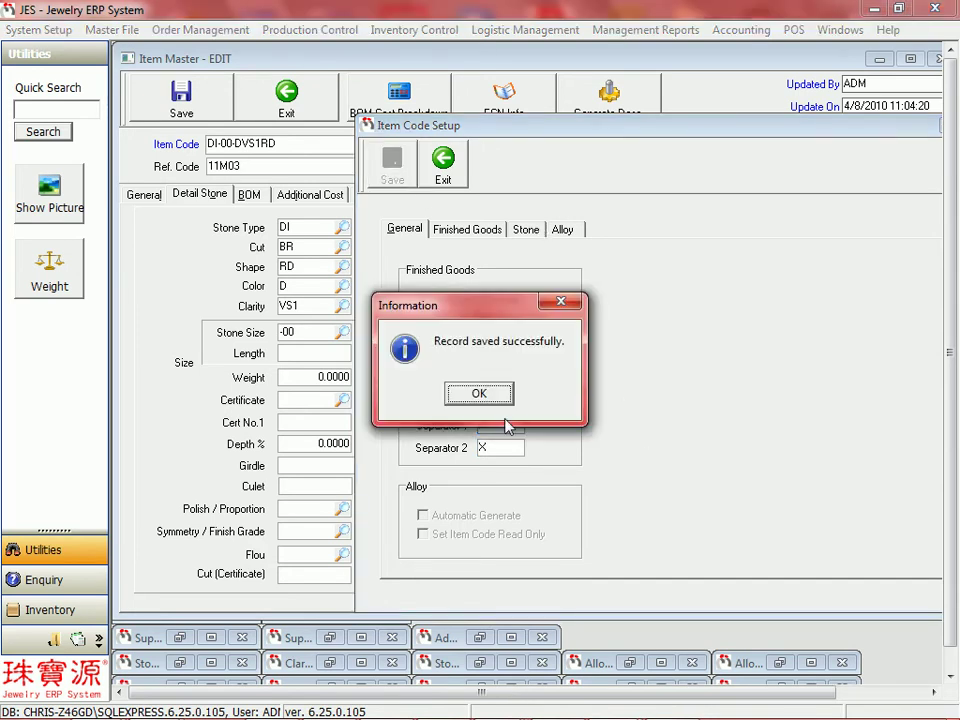
pyautogui.click(495, 395)
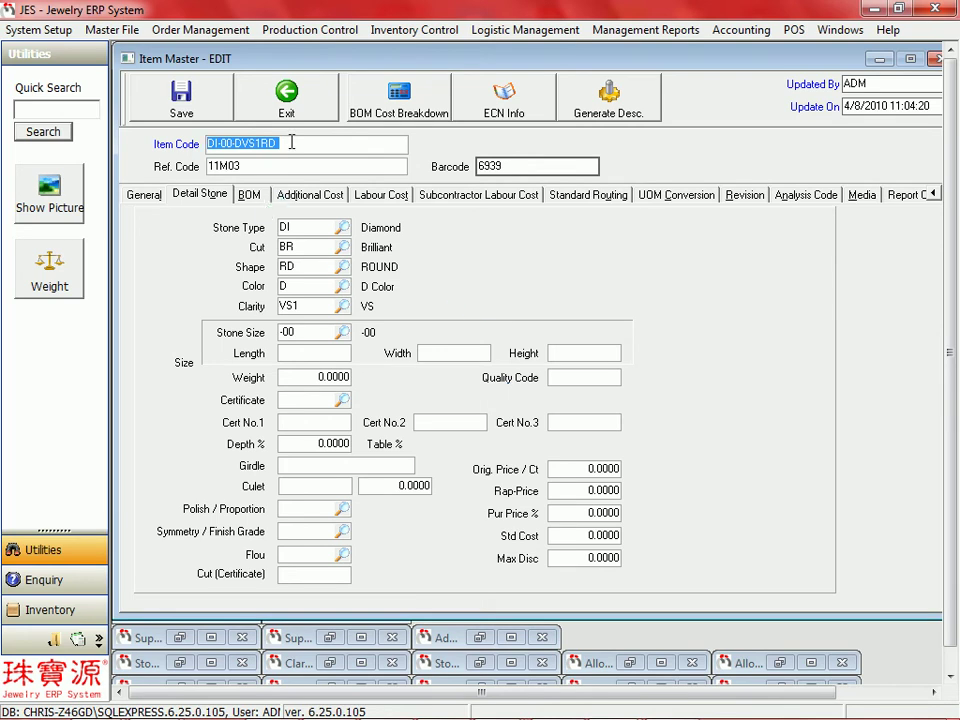
# Compare the item code of DI-00-DVS1RD with its stone type, shape, color, clarity and size fields
pyautogui.click(277, 143)
pyautogui.moveTo(277, 143); pyautogui.dragTo(155, 103)
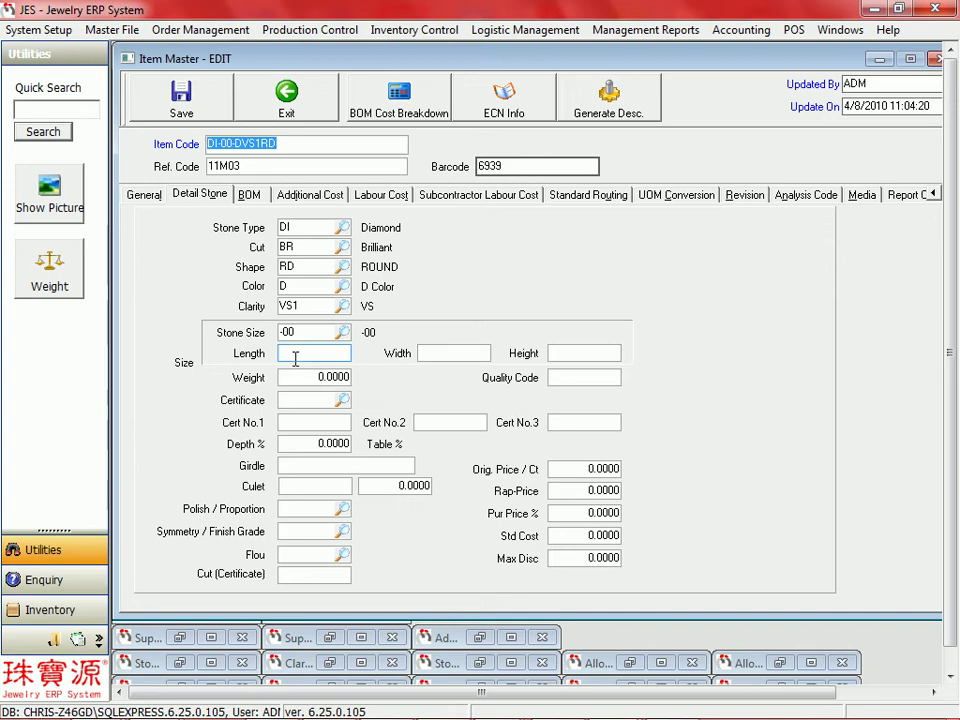
pyautogui.click(315, 283)
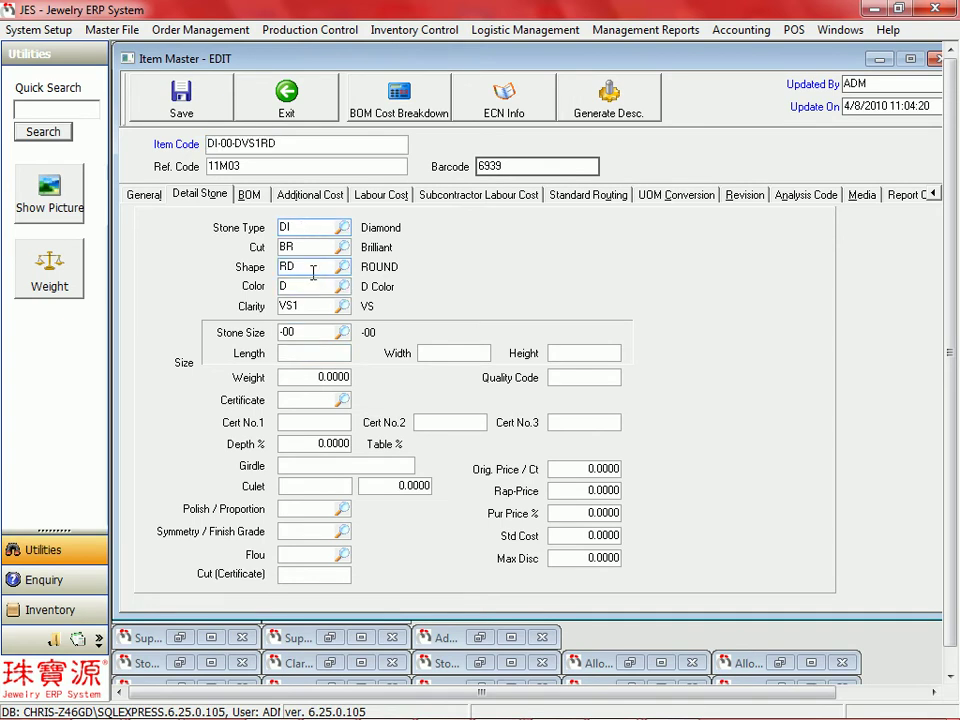
pyautogui.click(311, 286)
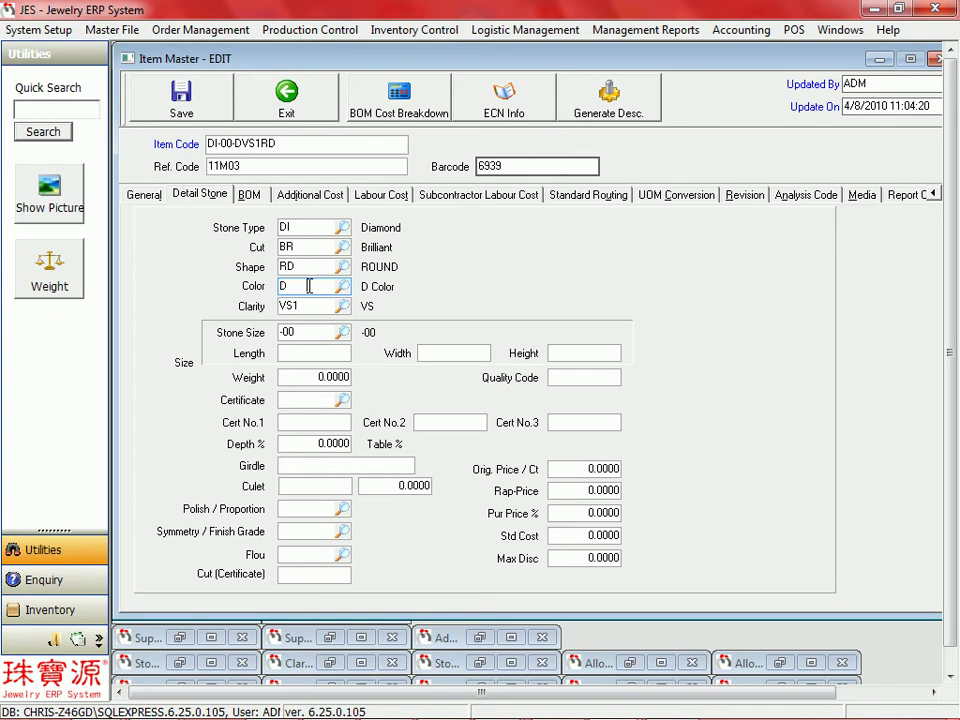
# Clear the short and long text of Description 1 and regenerate the item description from the stone details
pyautogui.click(143, 194)
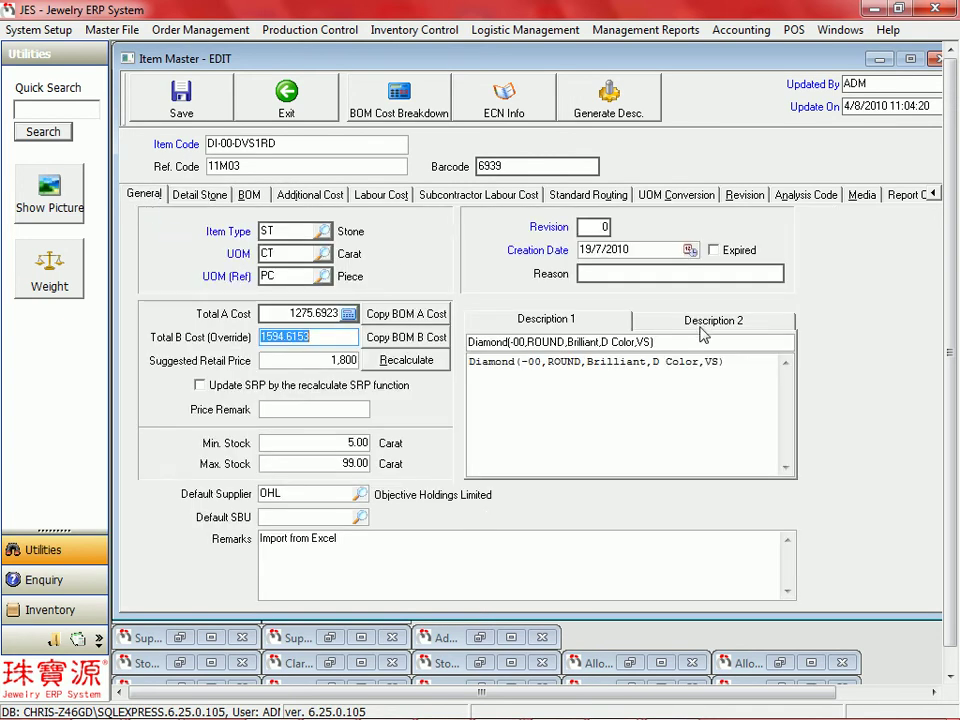
pyautogui.click(660, 343)
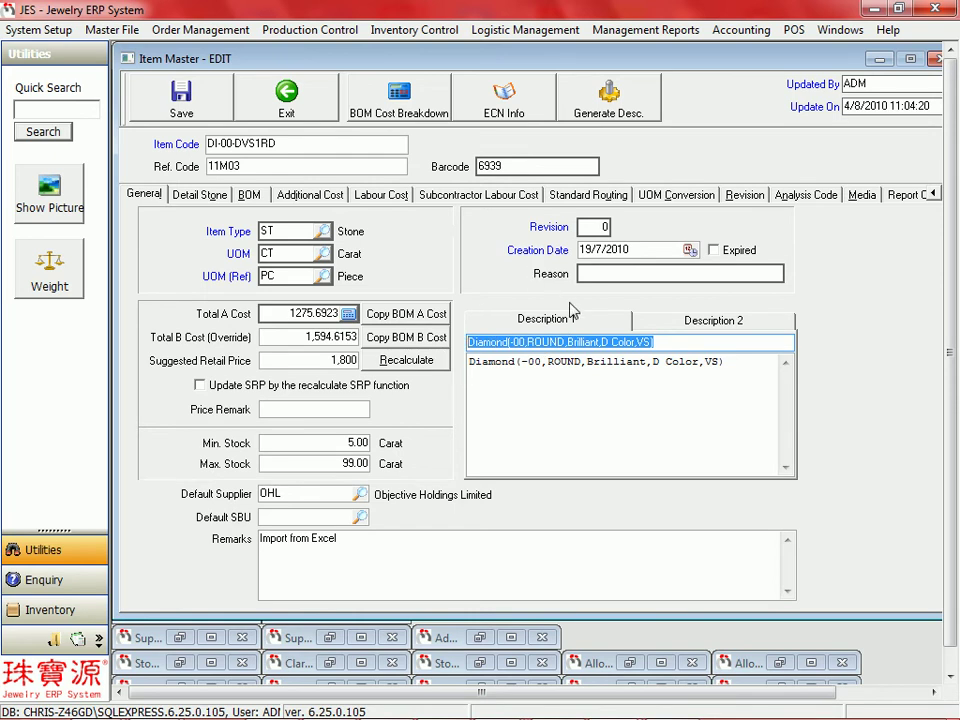
pyautogui.moveTo(740, 363); pyautogui.dragTo(372, 362)
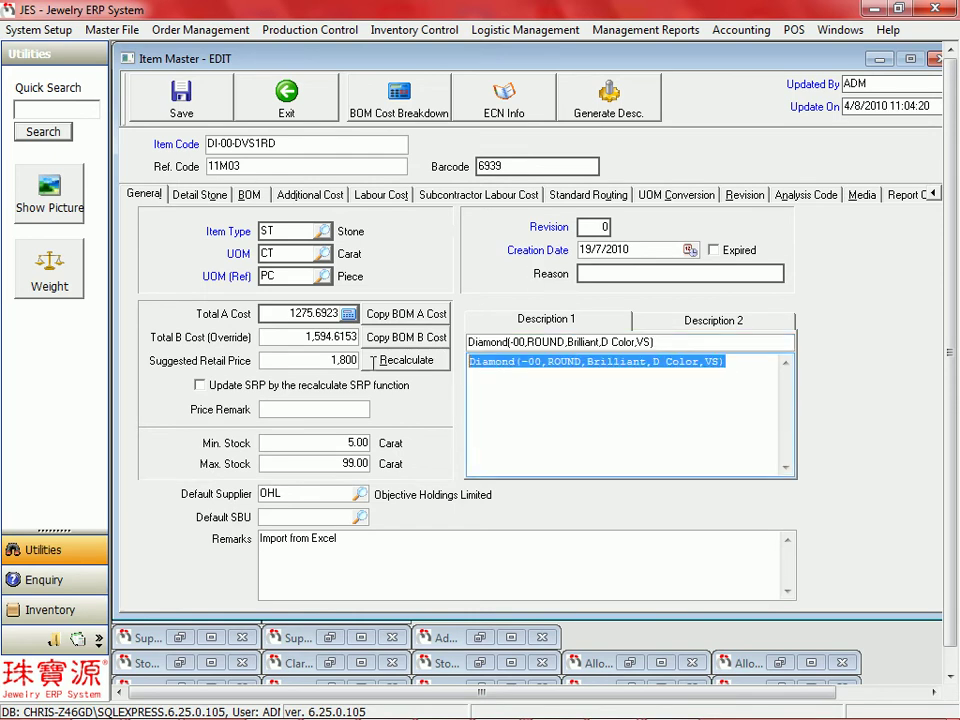
pyautogui.press('Delete')
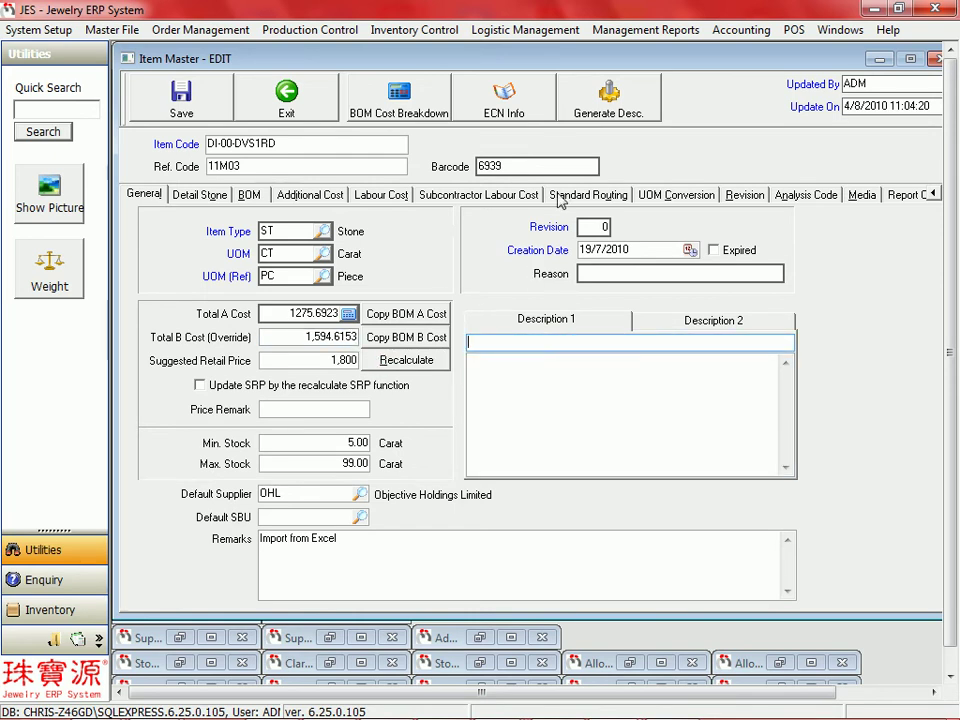
pyautogui.click(602, 115)
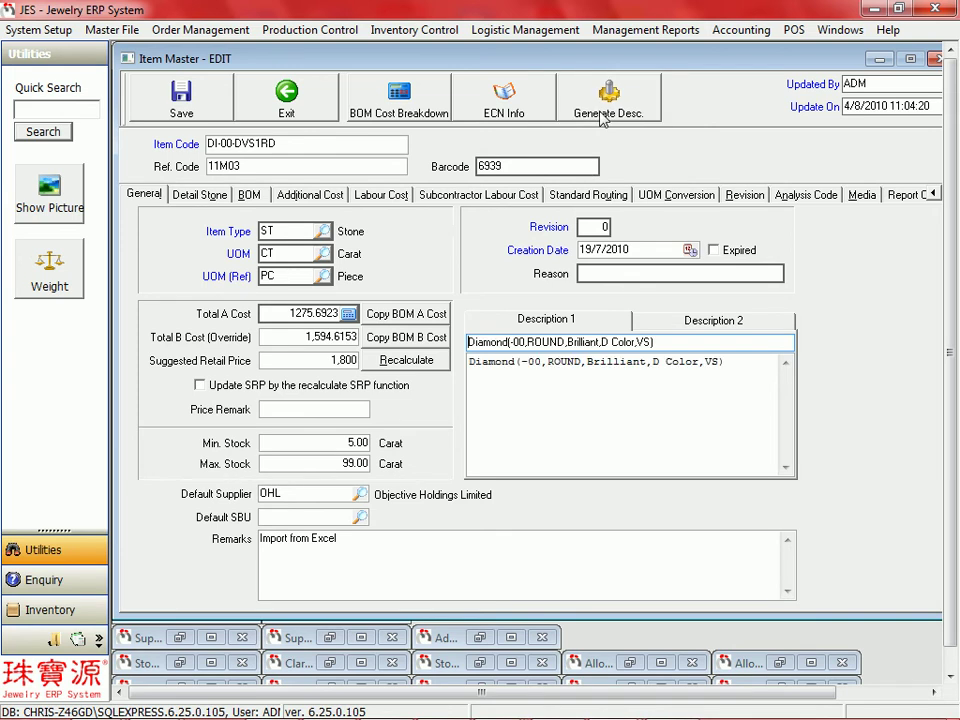
# Check the stone details against the generated text in Description 1 and Description 2
pyautogui.click(199, 194)
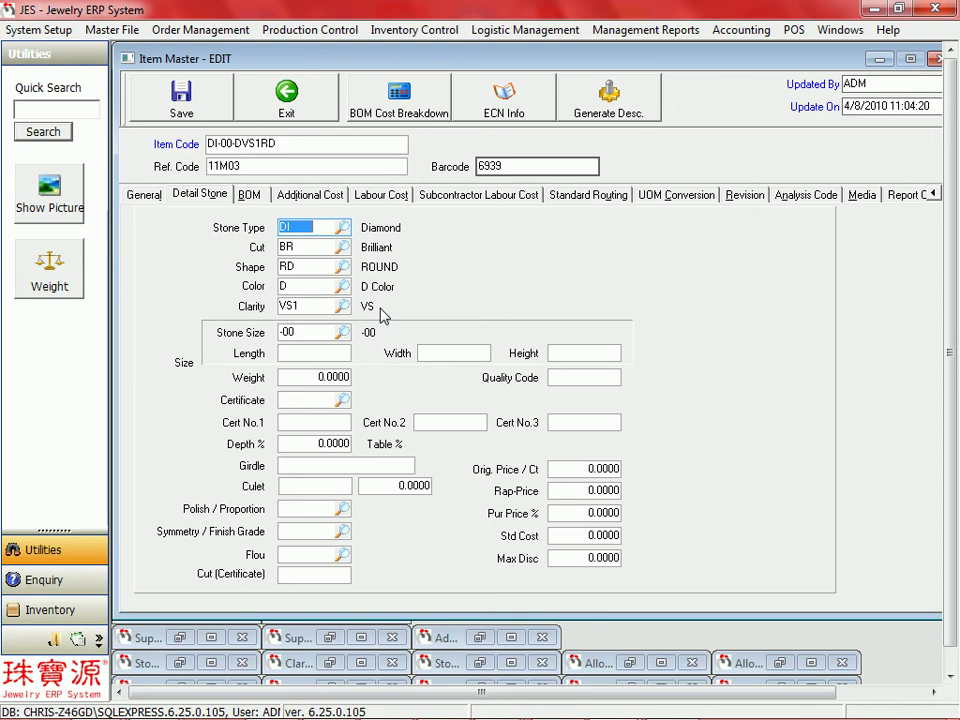
pyautogui.click(144, 194)
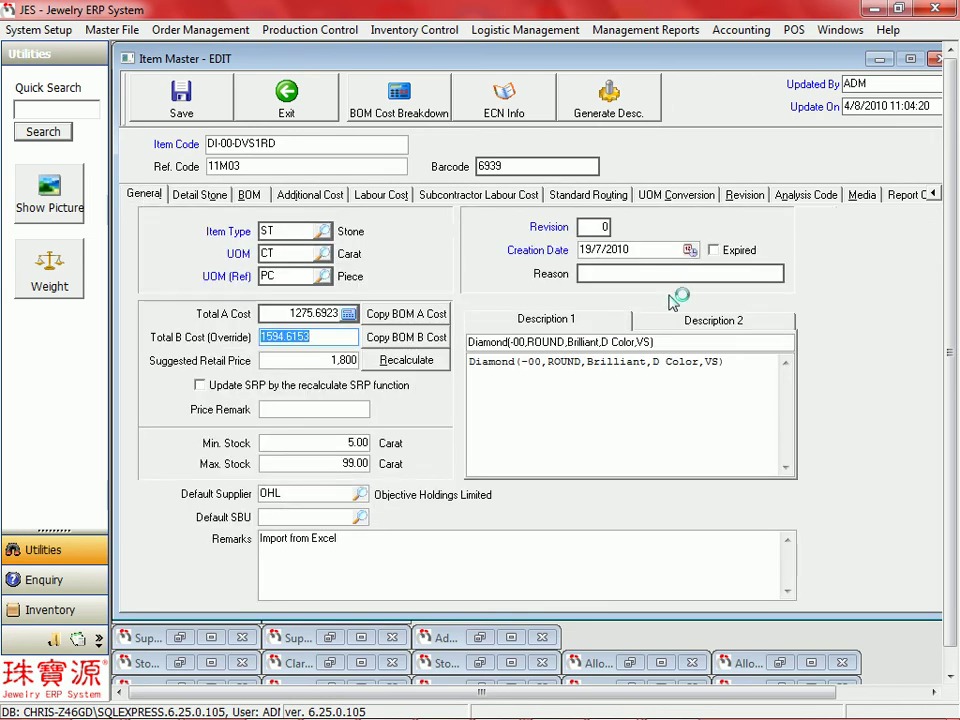
pyautogui.click(678, 322)
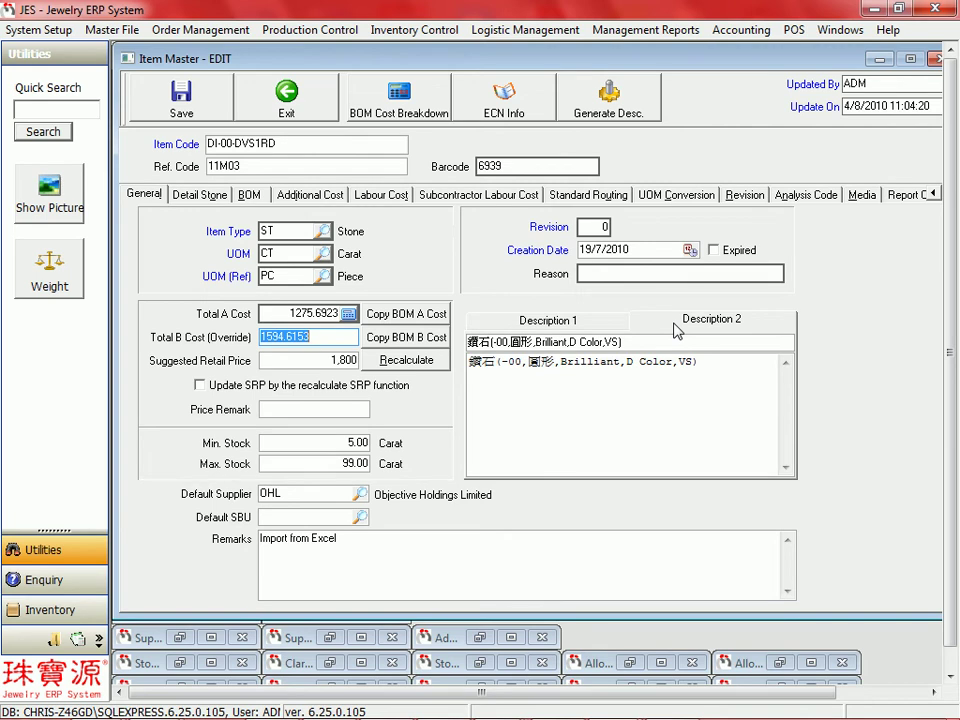
pyautogui.click(550, 322)
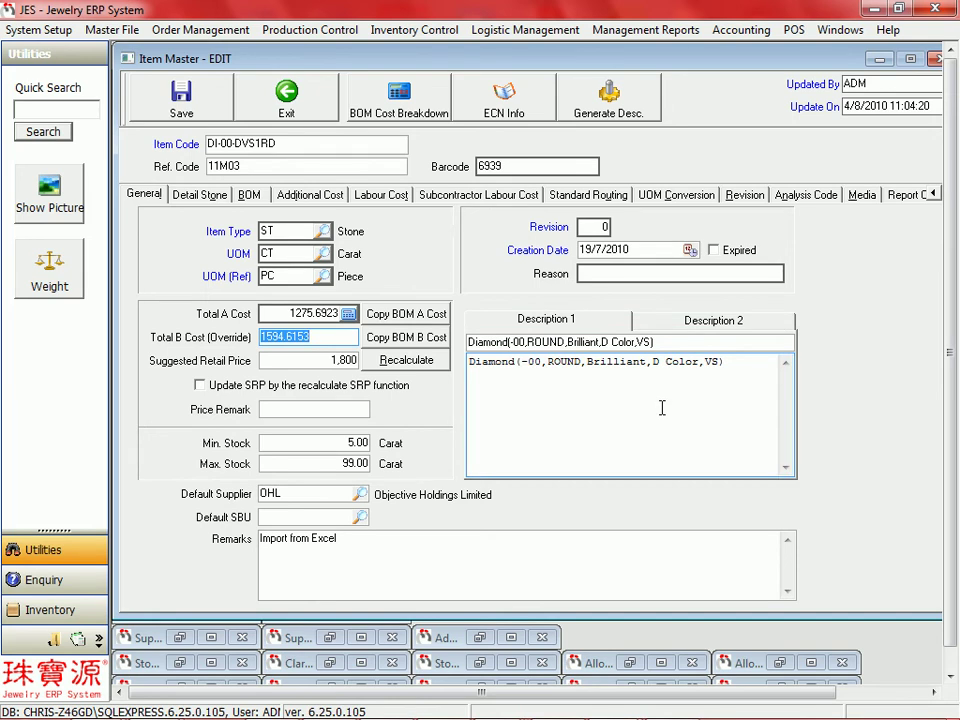
pyautogui.click(697, 321)
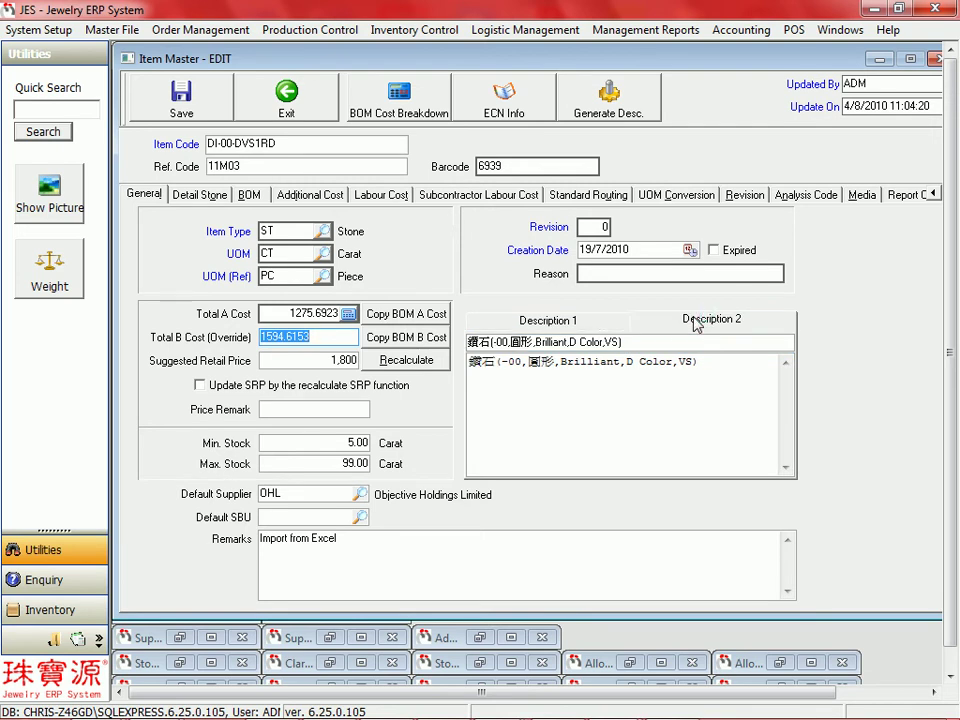
# Look up stone type DI in the stone type master and compare its second description with the item's Description 2 text
pyautogui.click(199, 194)
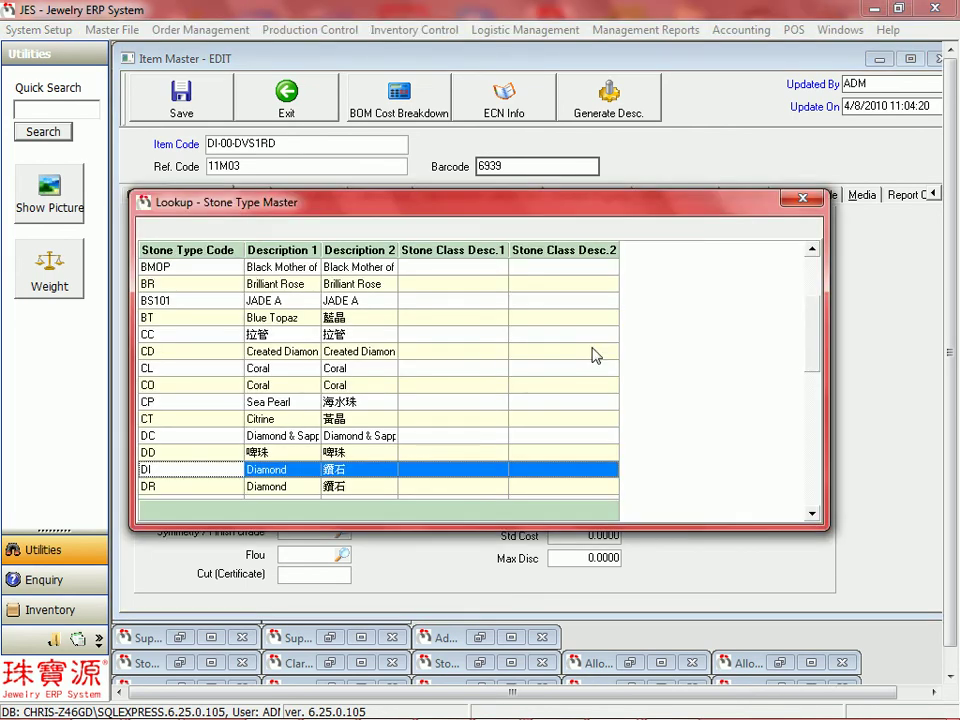
pyautogui.doubleClick(306, 470)
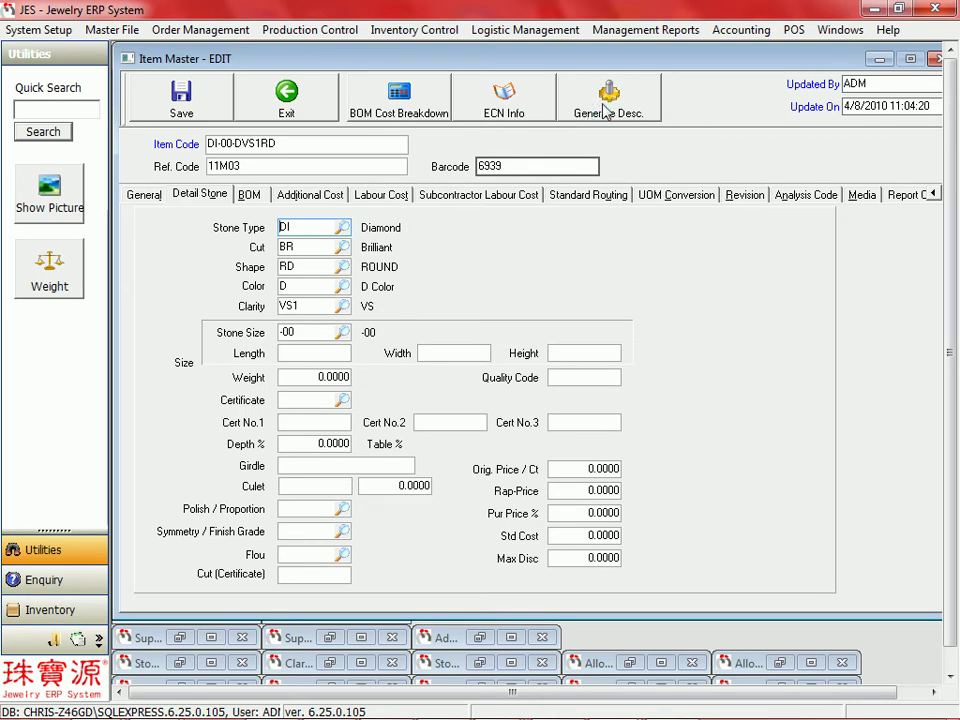
pyautogui.click(146, 195)
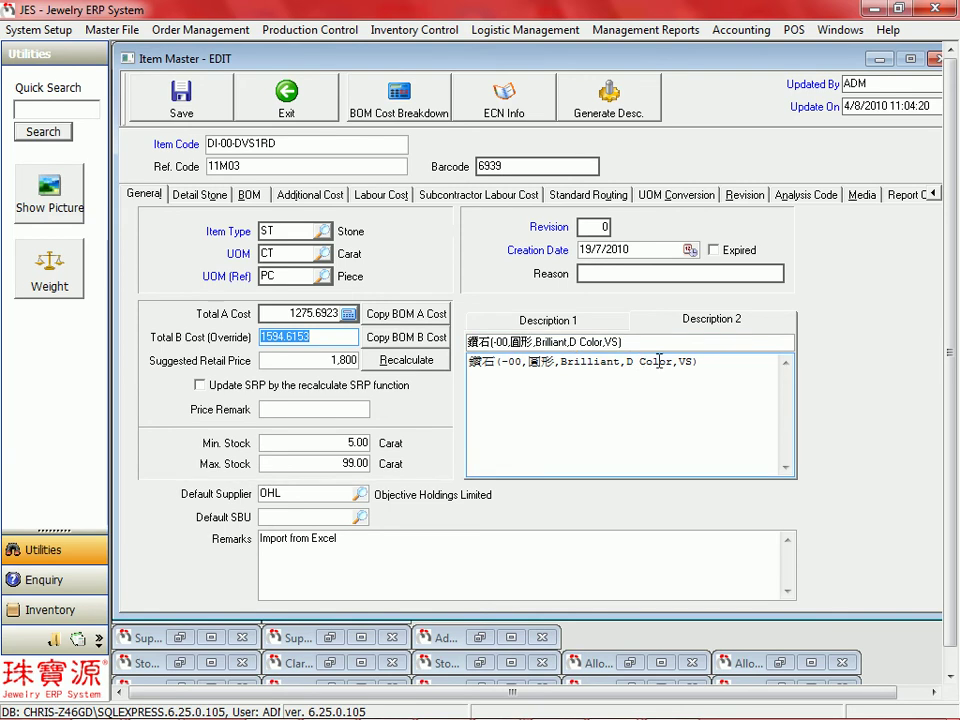
pyautogui.click(617, 345)
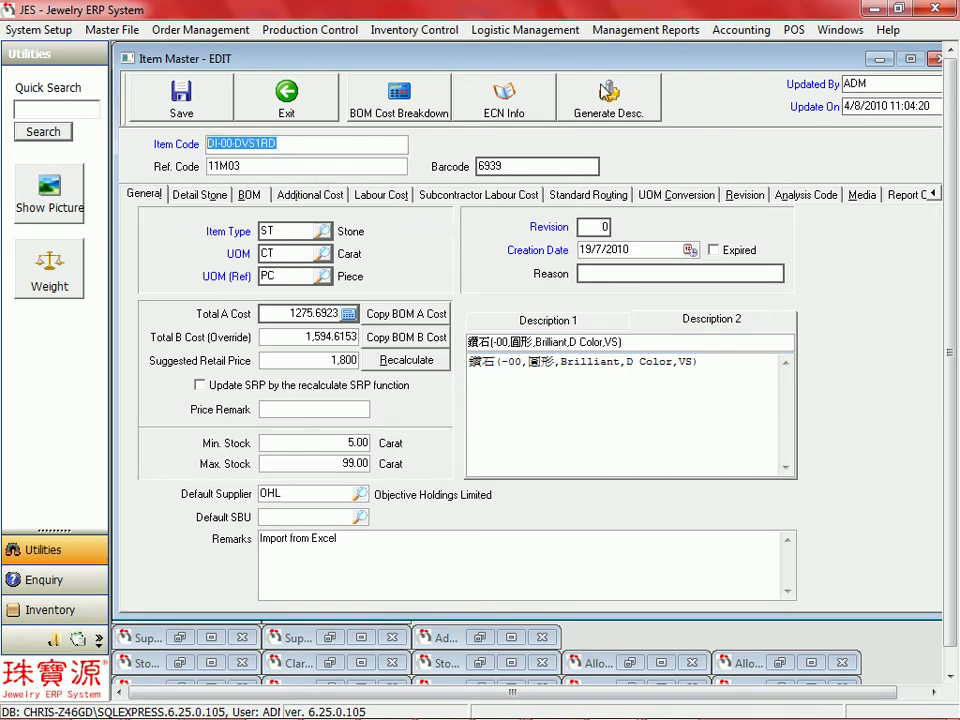
# Review the stone field sequence, lengths and pad characters in Item Code Setup, and minimize the setup window
pyautogui.click(100, 29)
pyautogui.moveTo(146, 72)
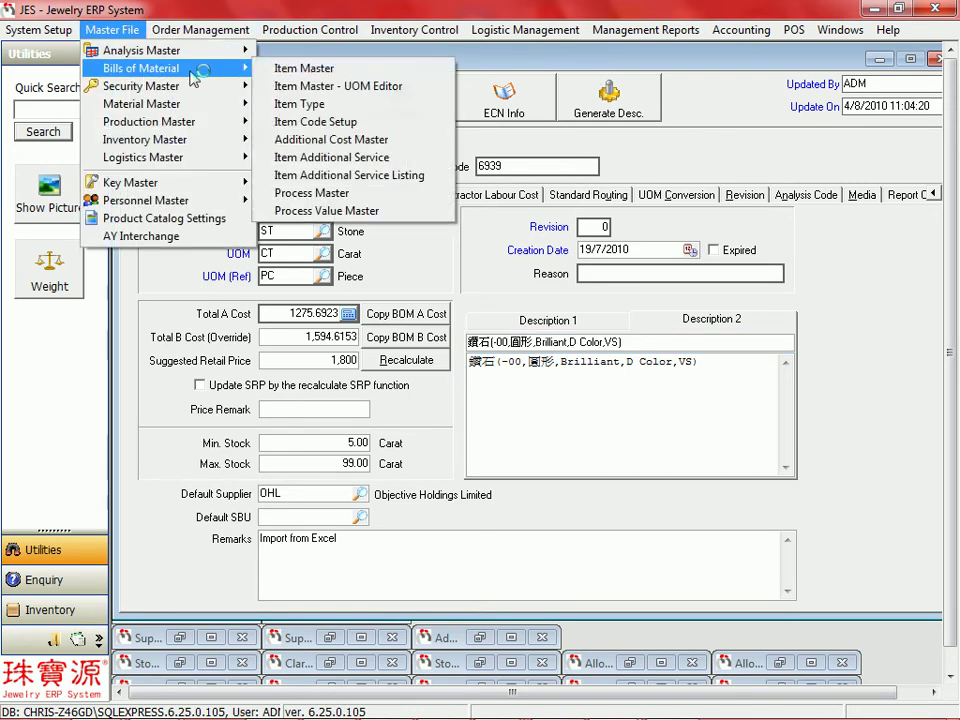
pyautogui.click(390, 122)
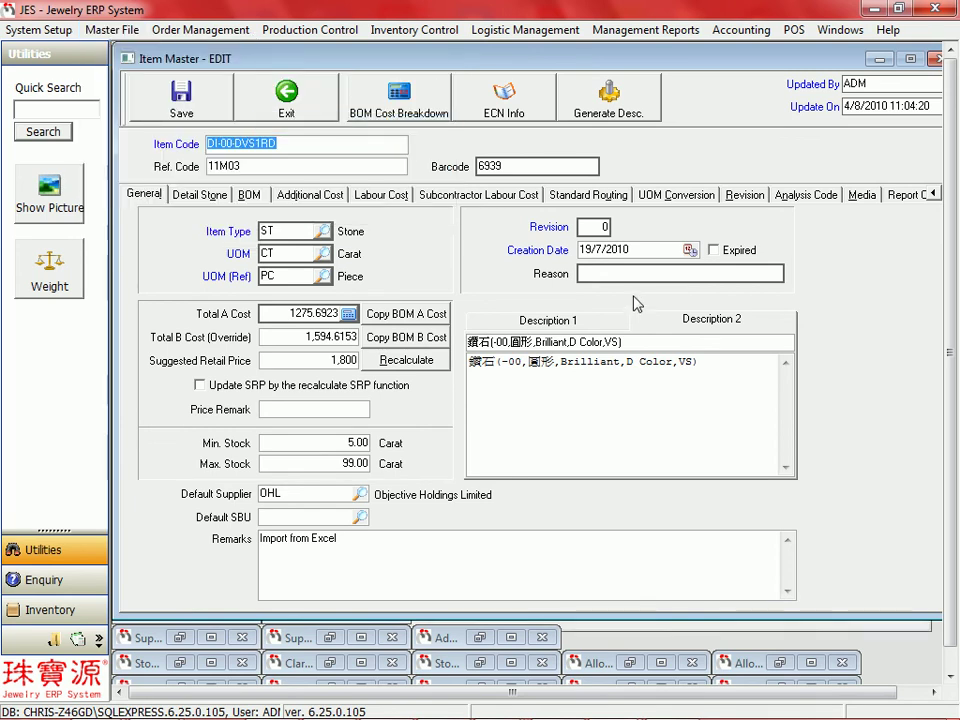
pyautogui.click(423, 248)
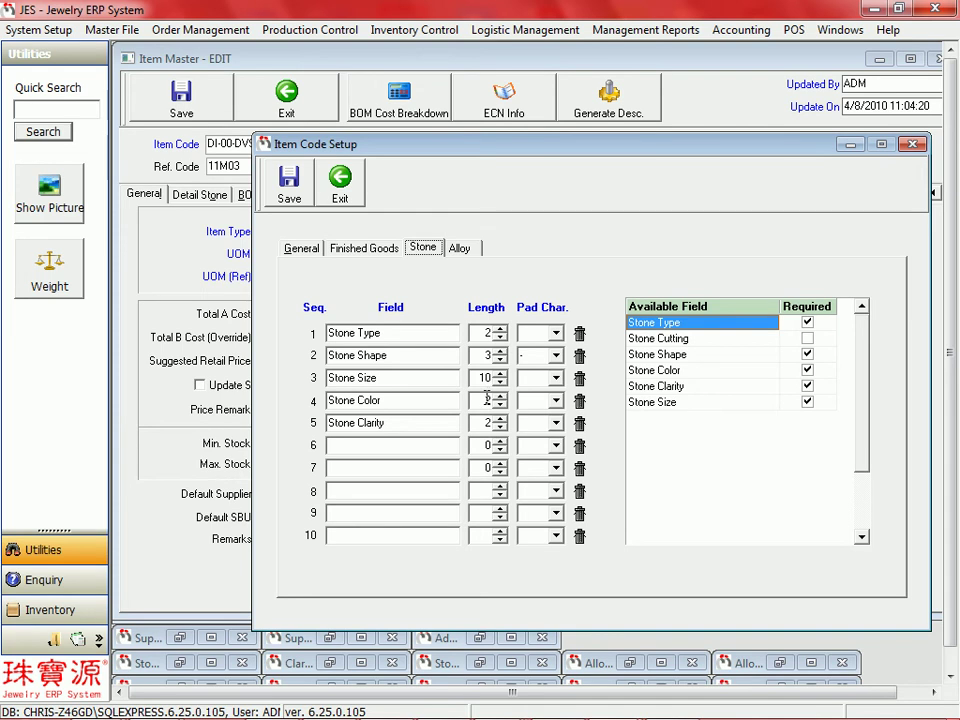
pyautogui.click(850, 147)
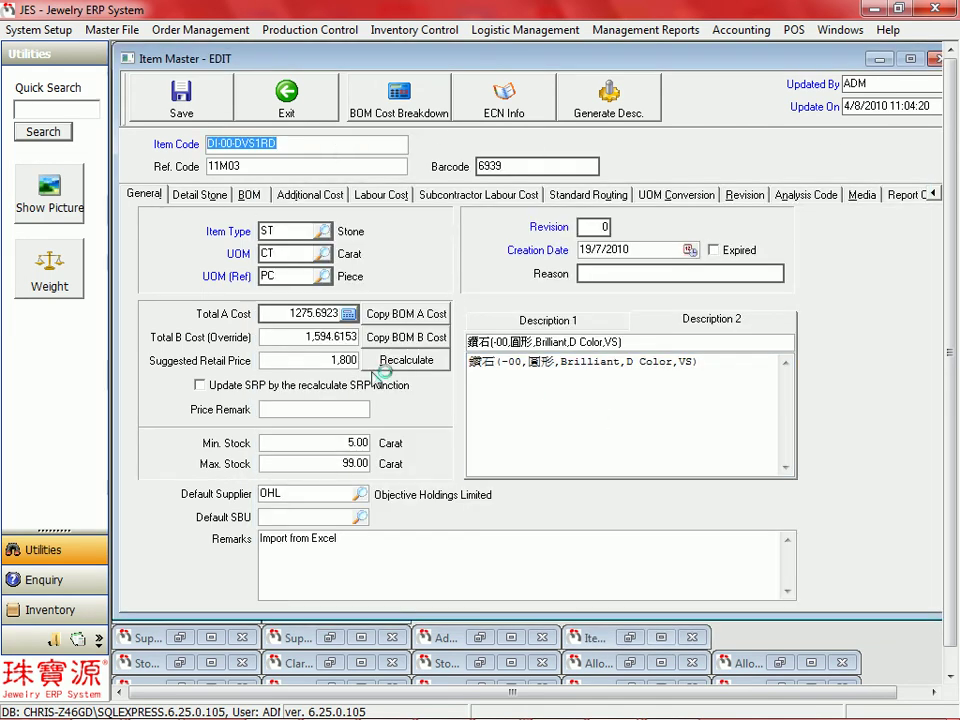
# Review the item's UOM, Total A Cost and Total B Cost (Override) fields
pyautogui.click(288, 254)
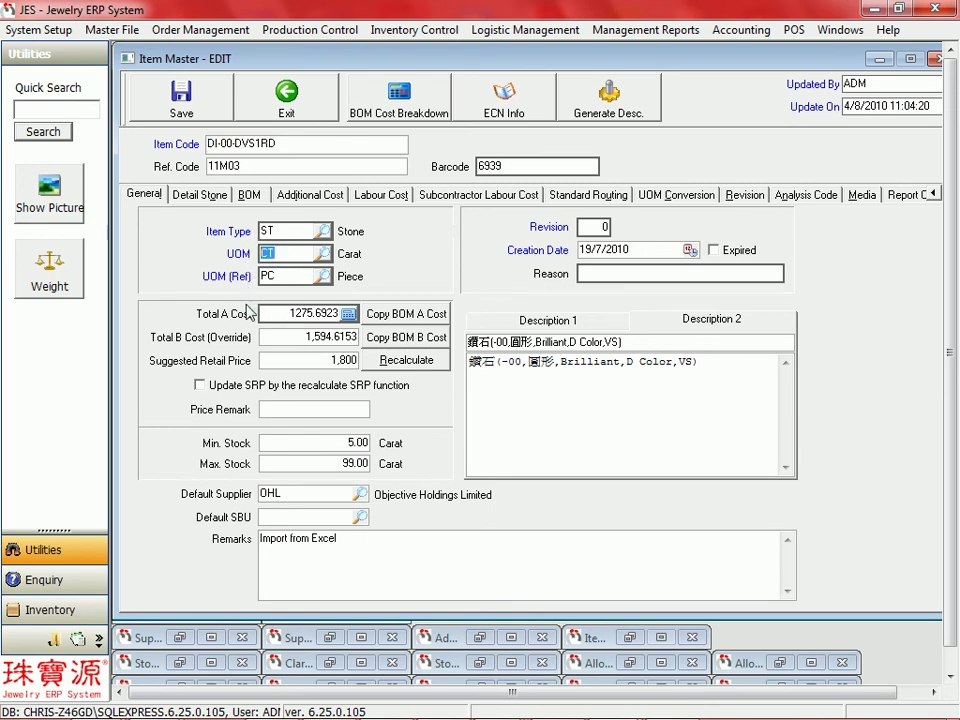
pyautogui.press('Tab')
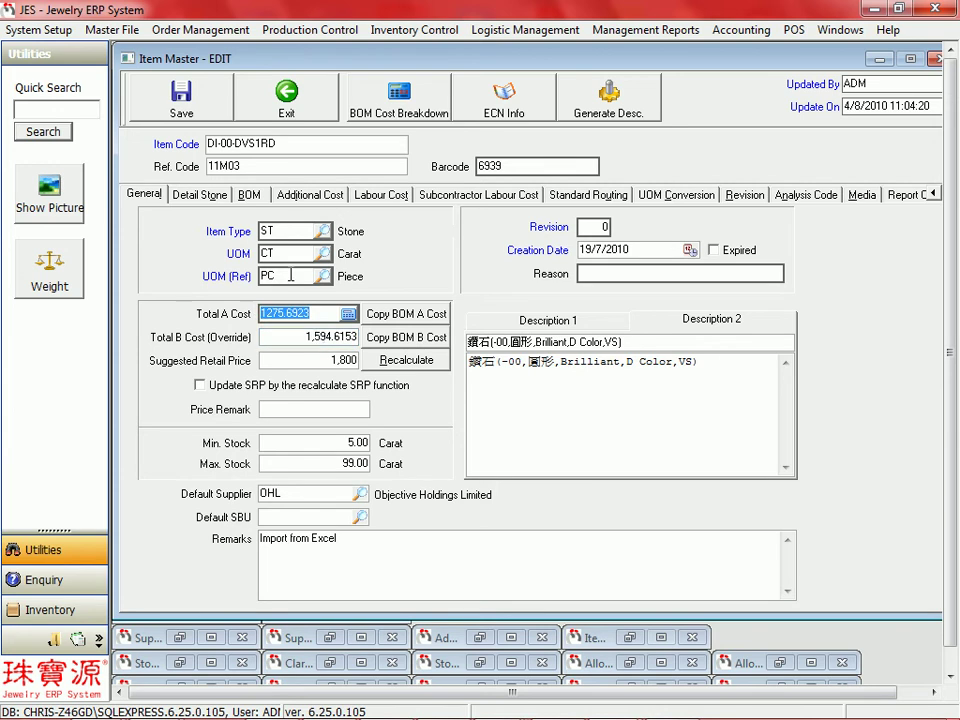
pyautogui.click(238, 253)
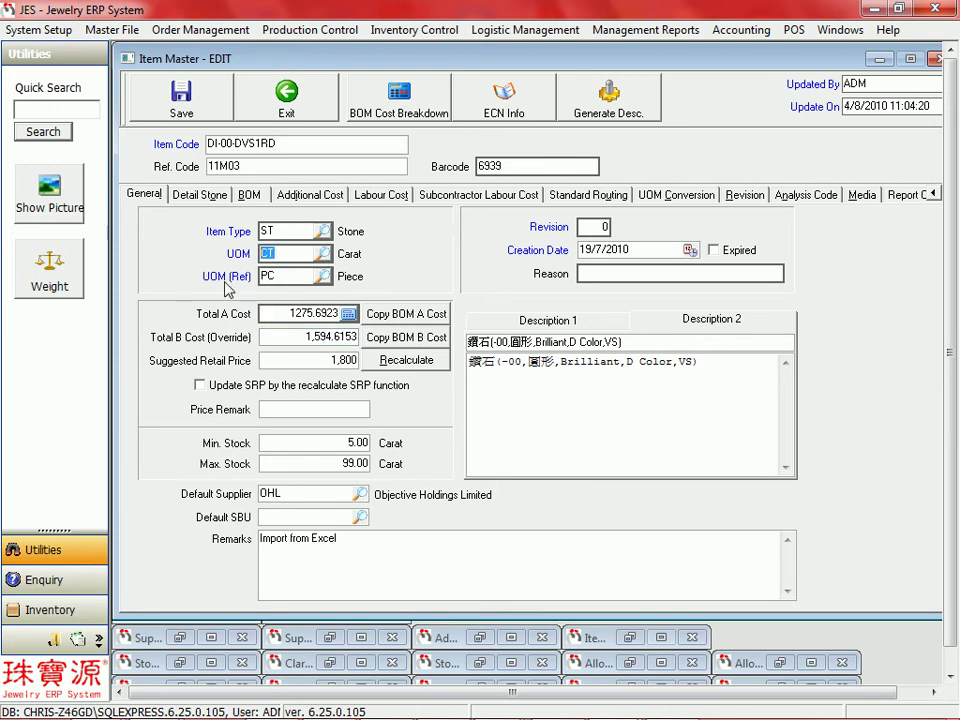
pyautogui.click(290, 313)
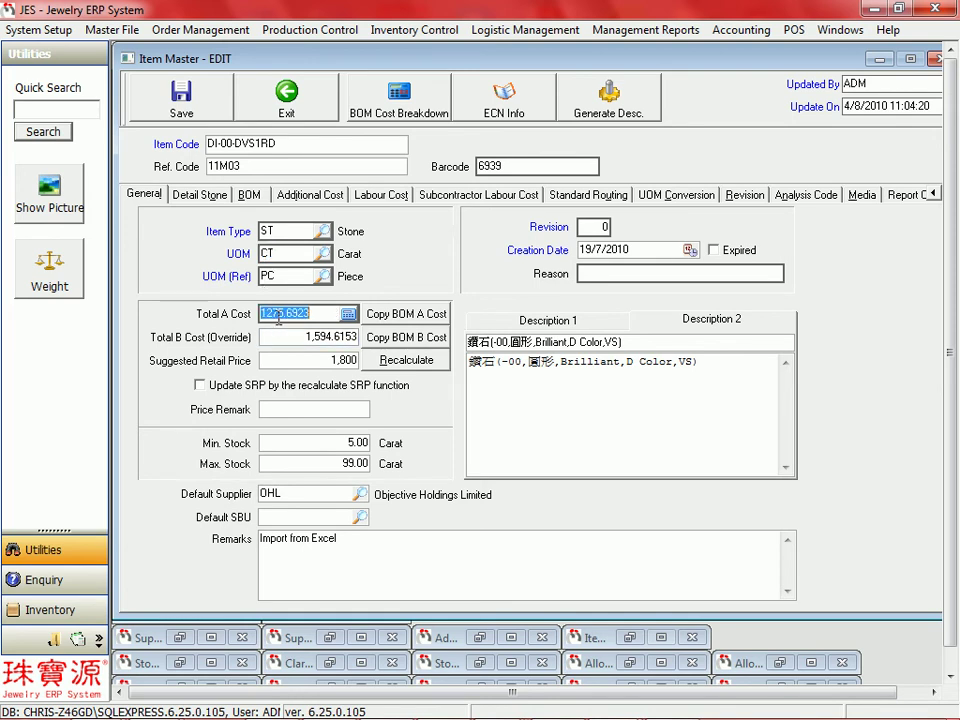
pyautogui.click(285, 337)
pyautogui.click(278, 315)
pyautogui.click(300, 334)
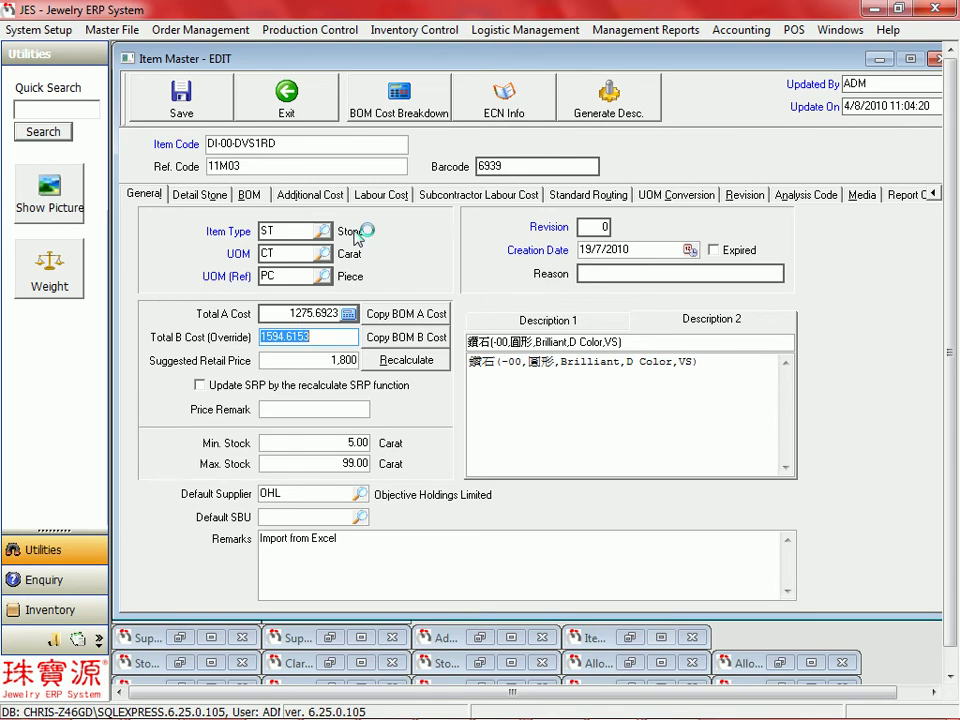
# Check the item's maximum stock, default supplier and default SBU fields
pyautogui.click(306, 465)
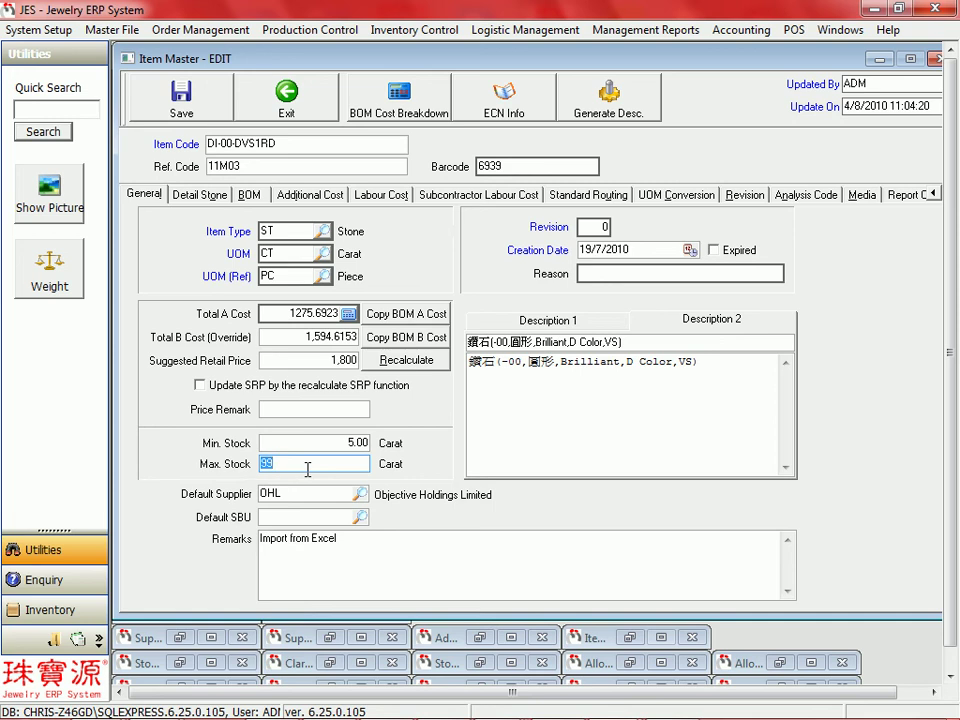
pyautogui.press('Tab')
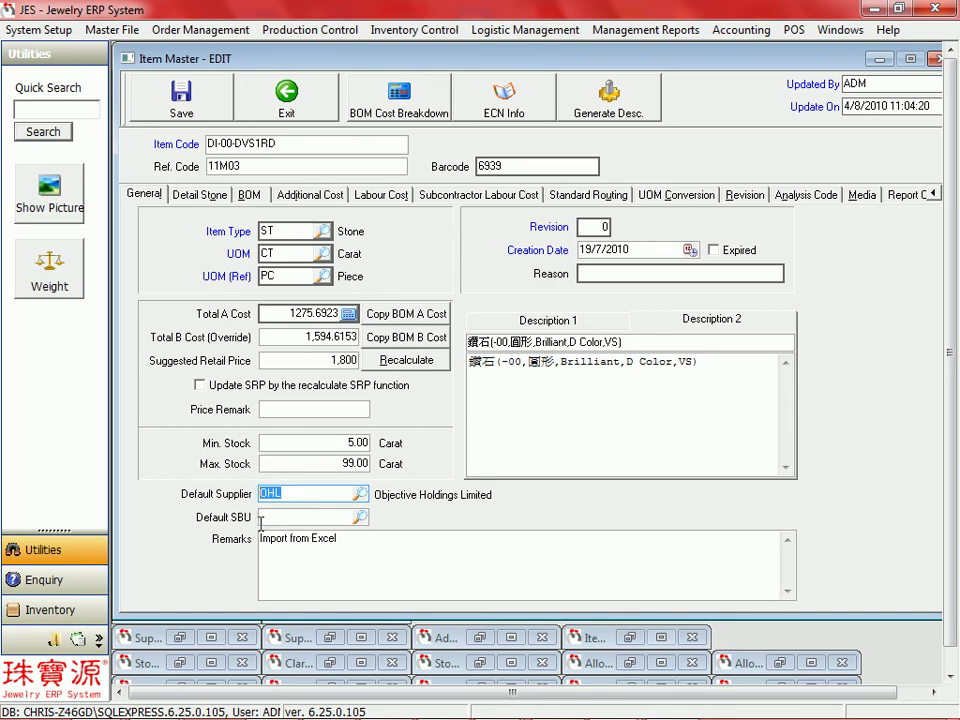
pyautogui.click(284, 519)
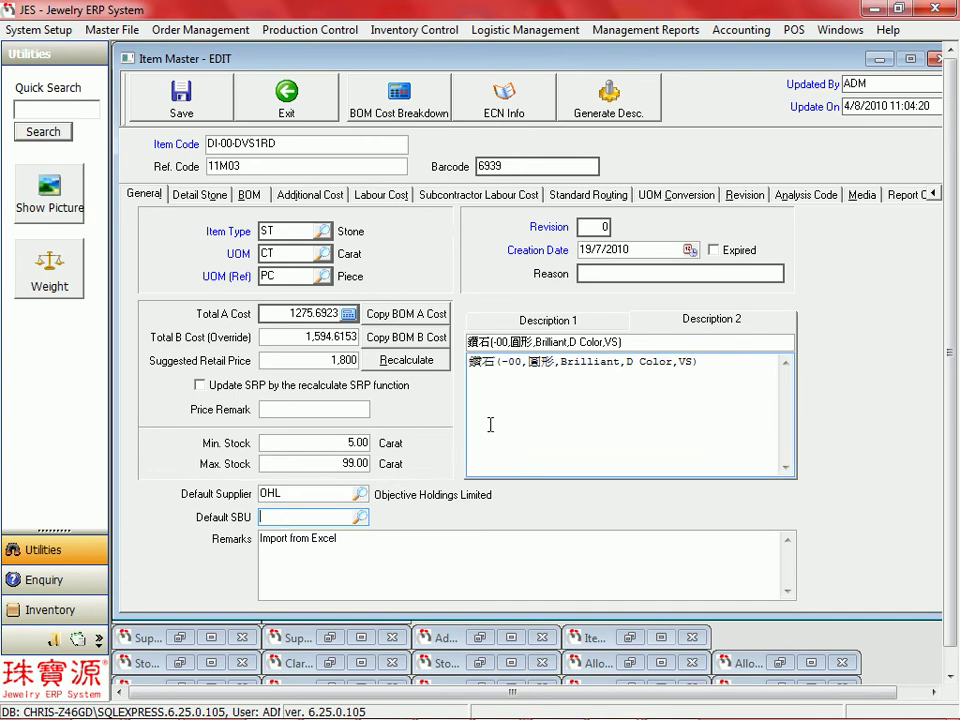
# Inspect the item's BOM, analysis code, stone detail and media pages, and return to its general information
pyautogui.click(249, 194)
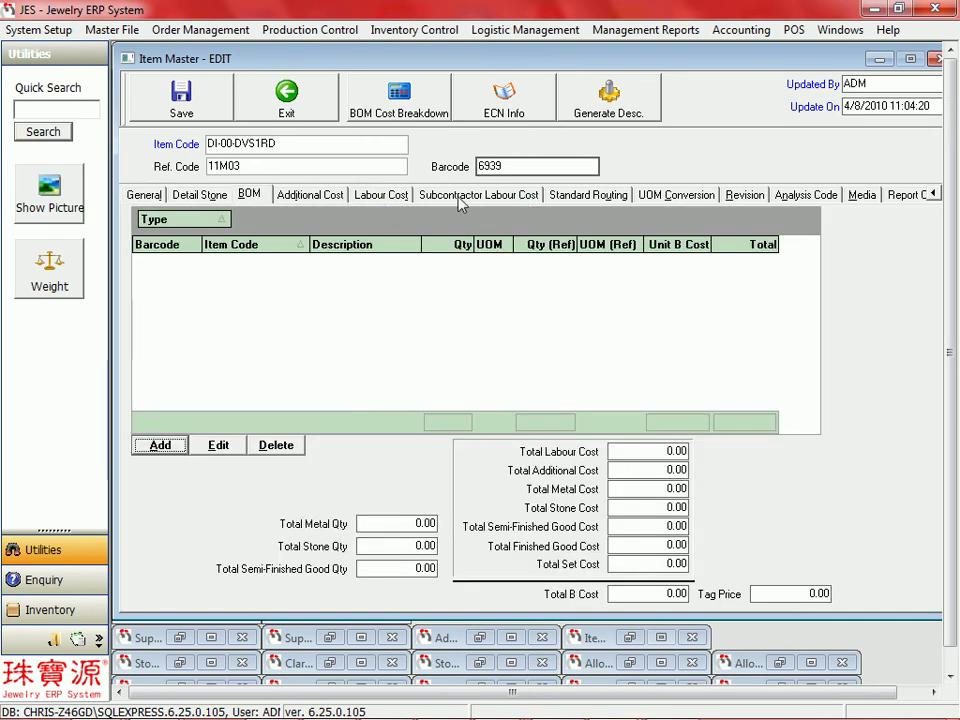
pyautogui.click(820, 197)
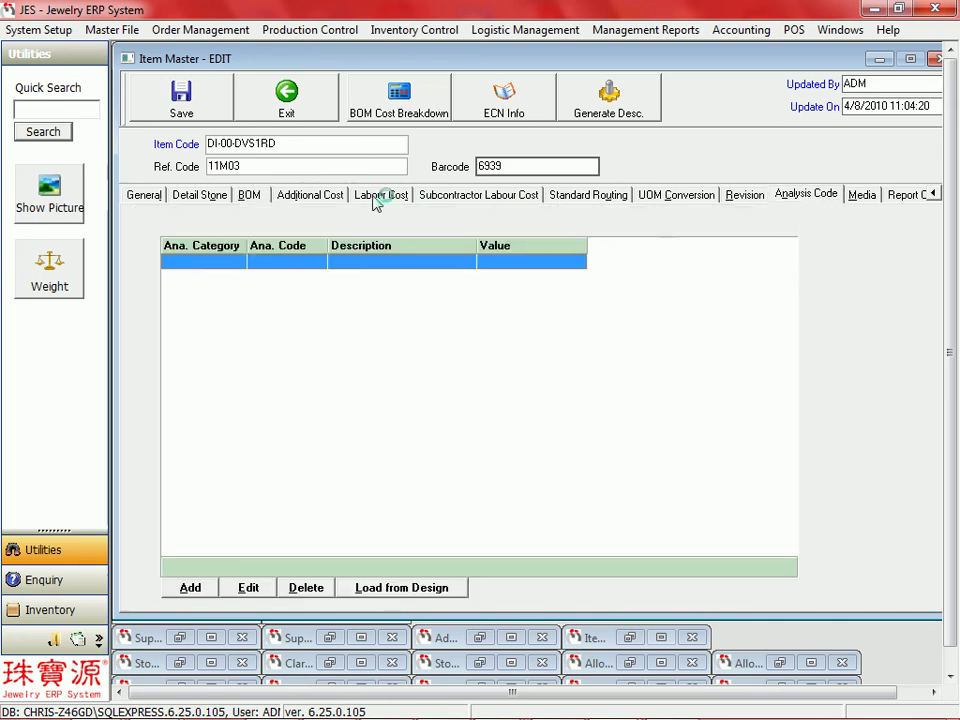
pyautogui.click(197, 196)
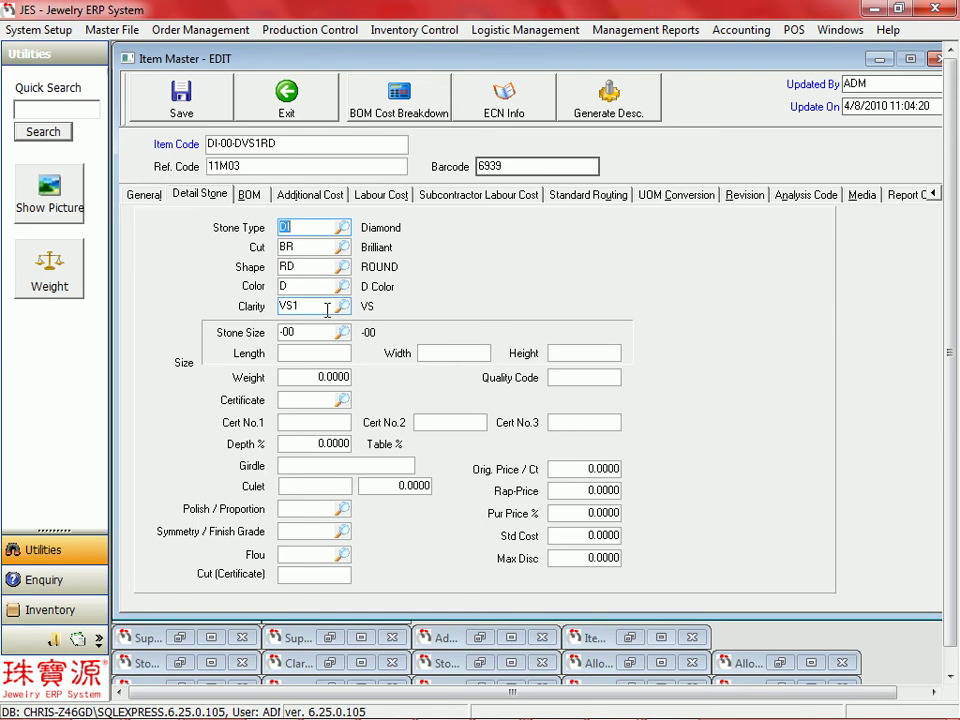
pyautogui.click(802, 197)
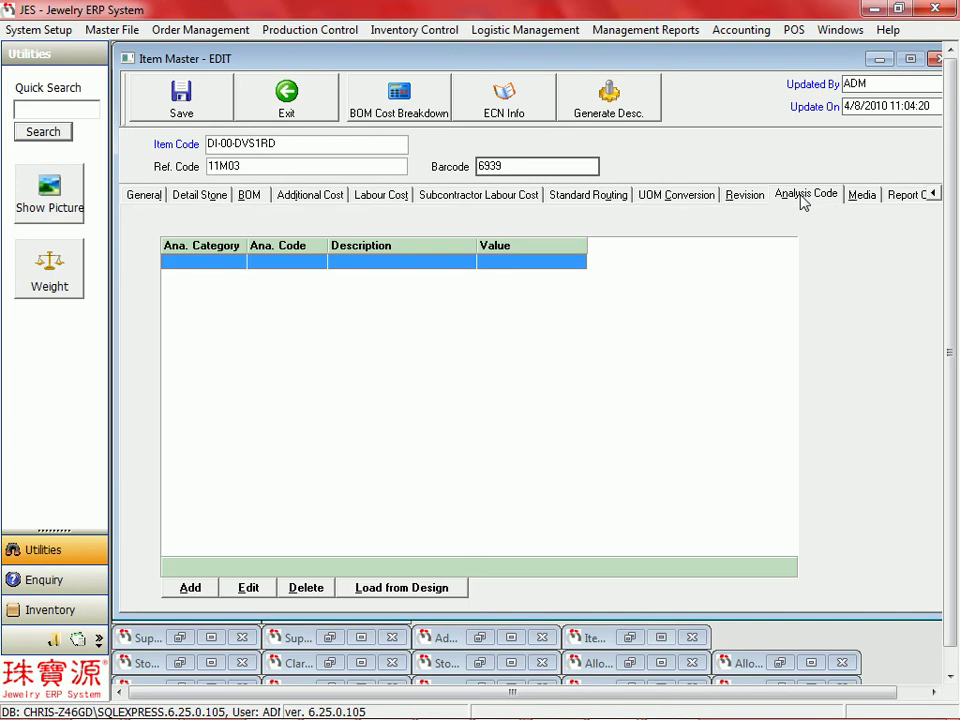
pyautogui.click(857, 199)
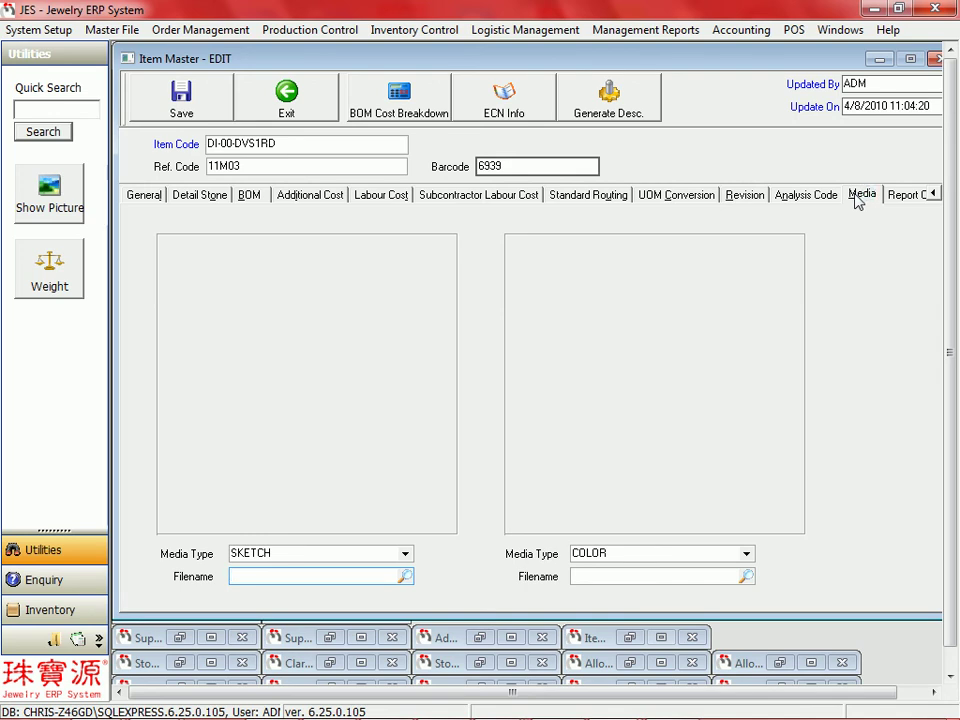
pyautogui.click(142, 195)
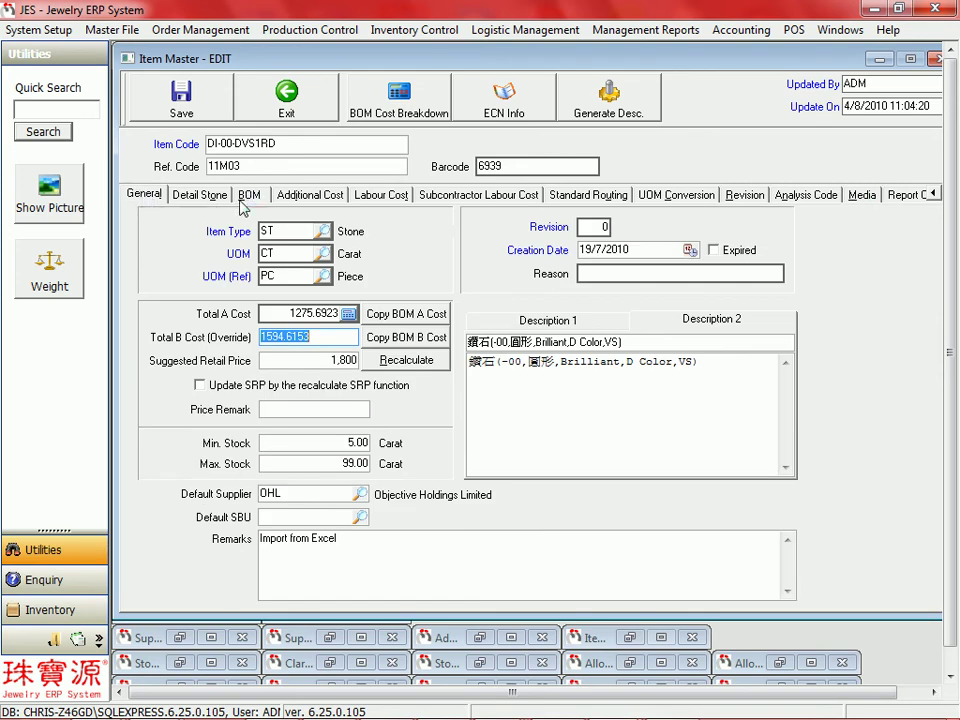
# Exit the item record without saving and open the Import Stone utility from the housekeeping functions
pyautogui.click(282, 105)
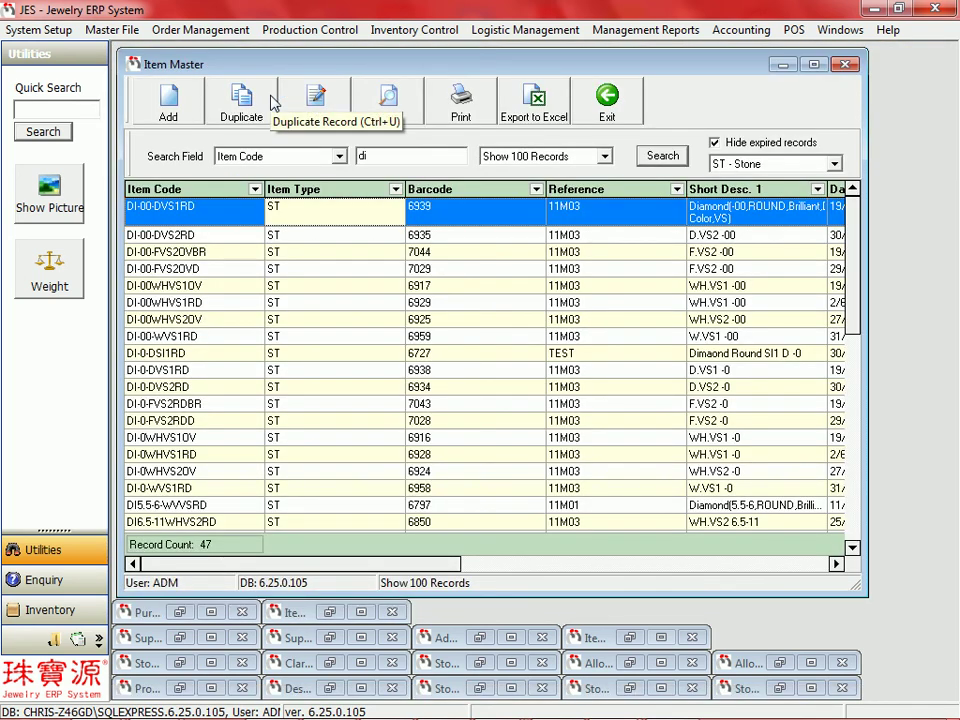
pyautogui.click(888, 29)
pyautogui.moveTo(880, 86)
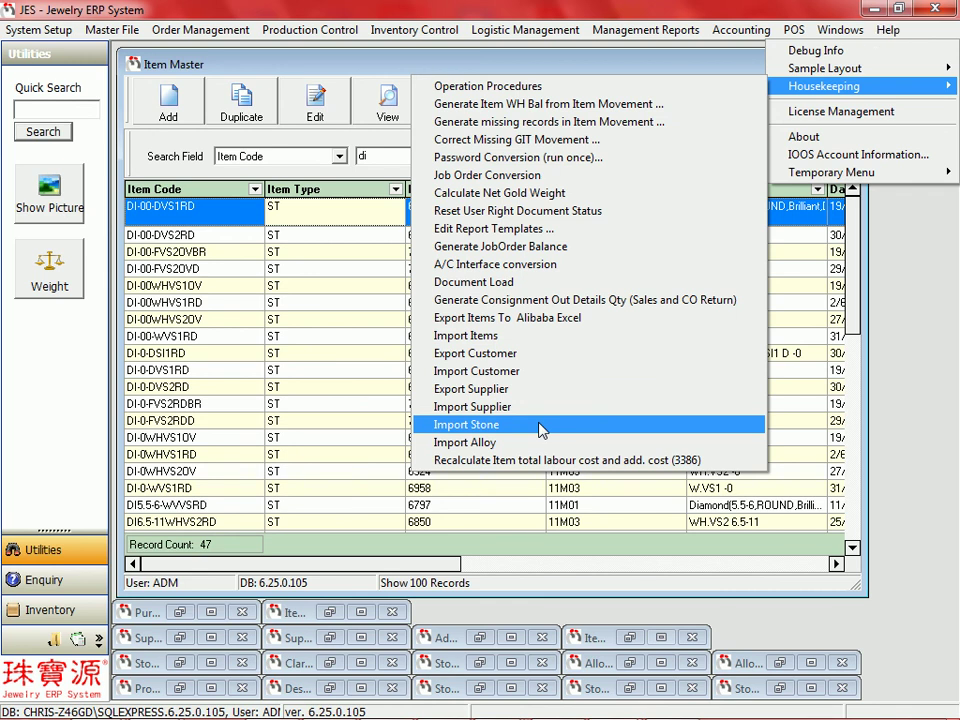
pyautogui.click(540, 428)
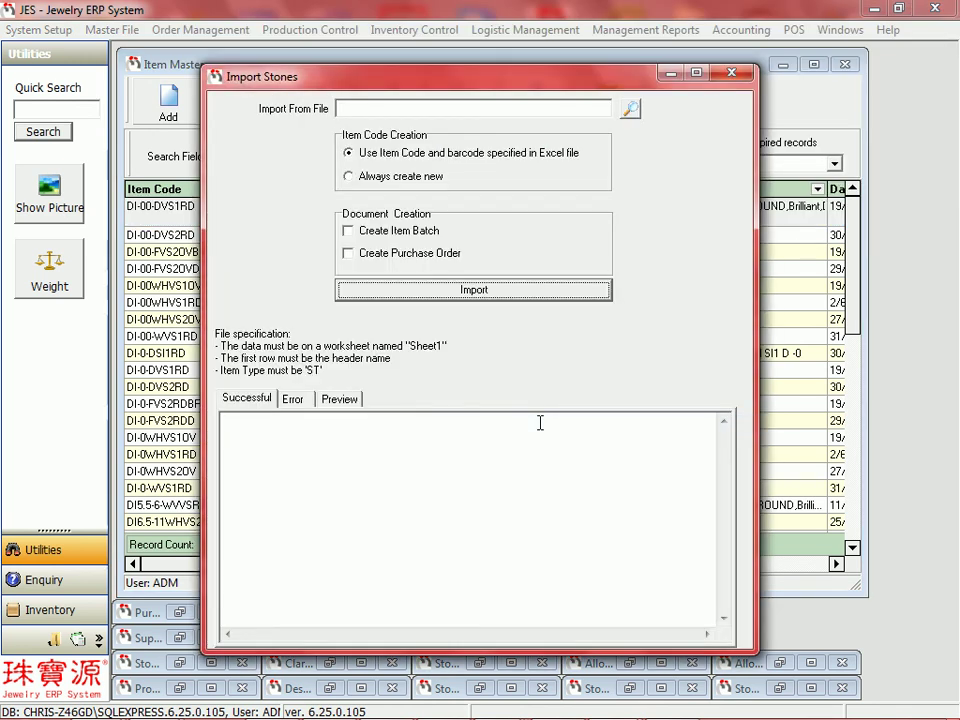
# Browse for the import source and open the workbook ST Import - 6.24.0.88 in Excel
pyautogui.click(640, 110)
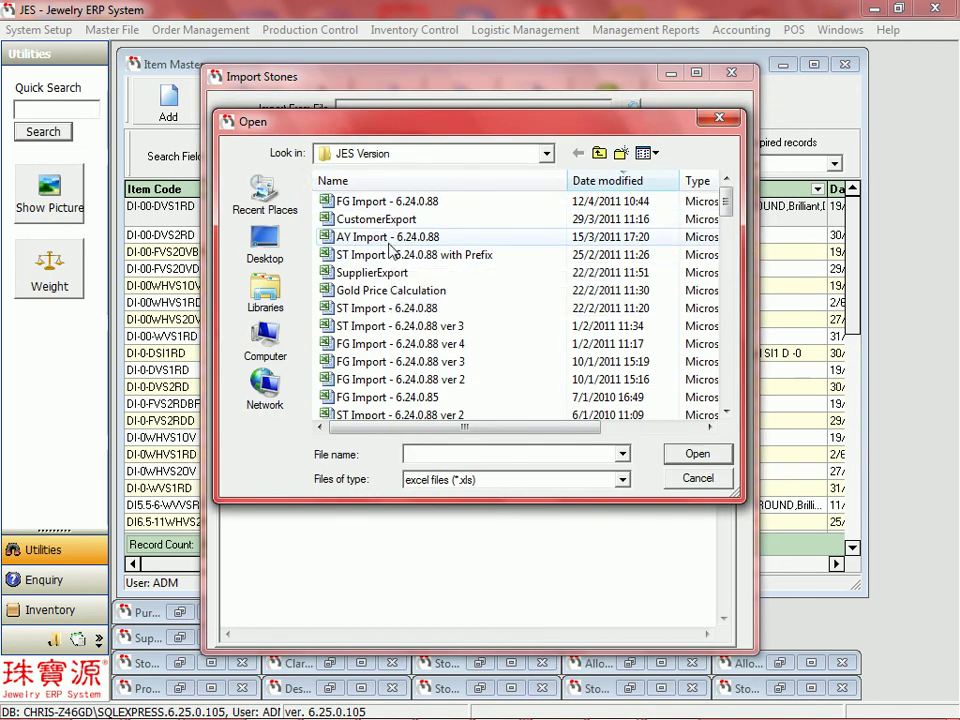
pyautogui.click(388, 309)
pyautogui.rightClick(388, 309)
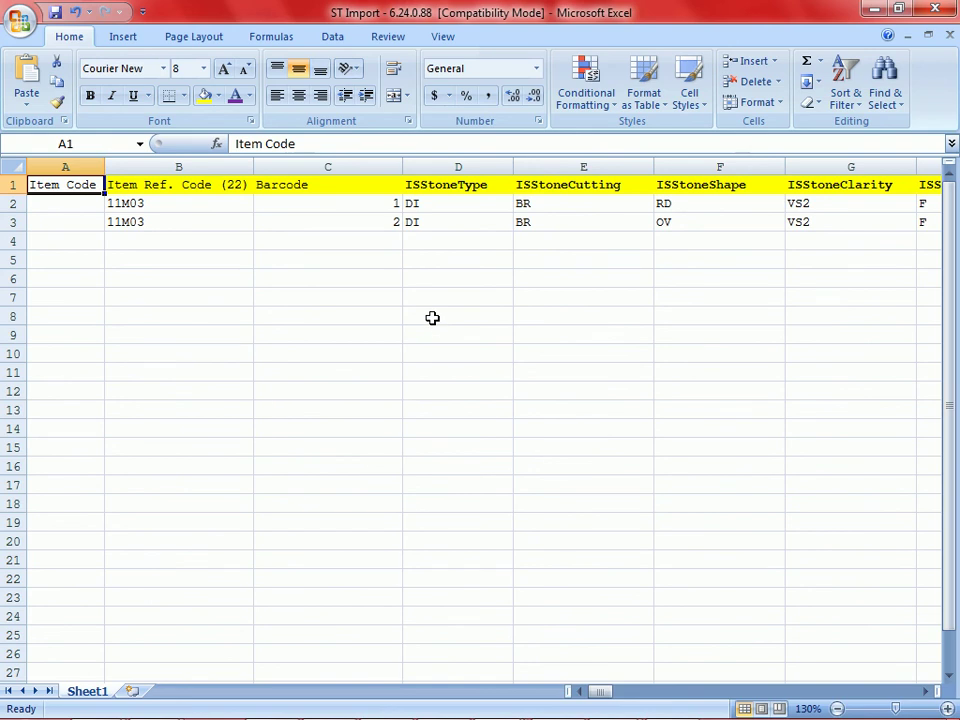
# Examine the import sheet's header columns from Item Code and Barcode through the stone type, cutting, shape, clarity, color and size
pyautogui.press('Right')
pyautogui.press('Right')
pyautogui.press('Right')
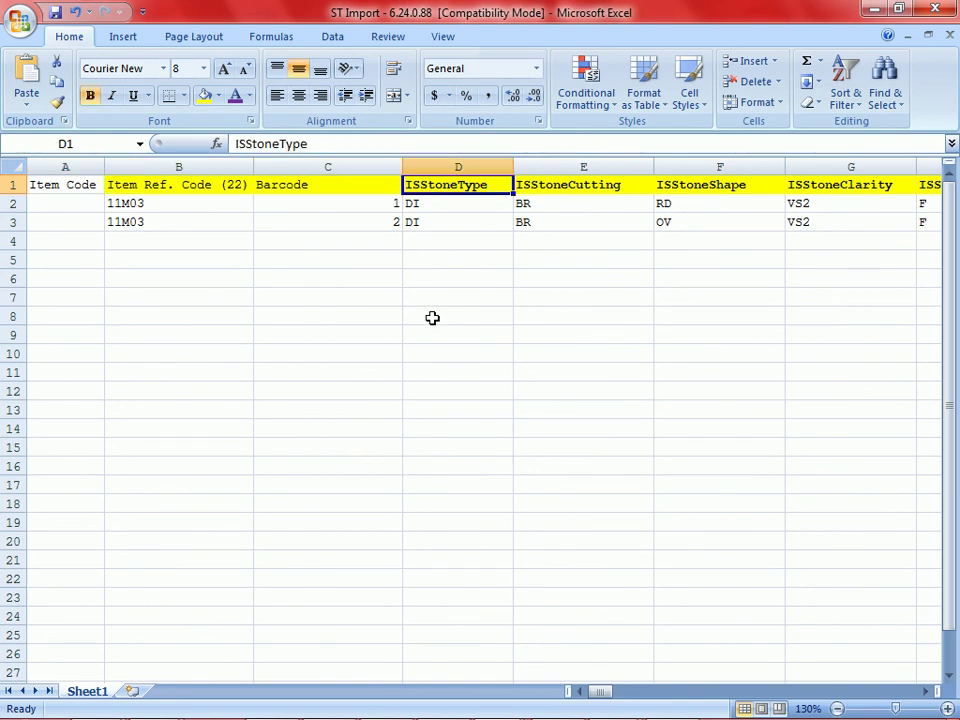
pyautogui.press('Right')
pyautogui.press('Right')
pyautogui.press('Right')
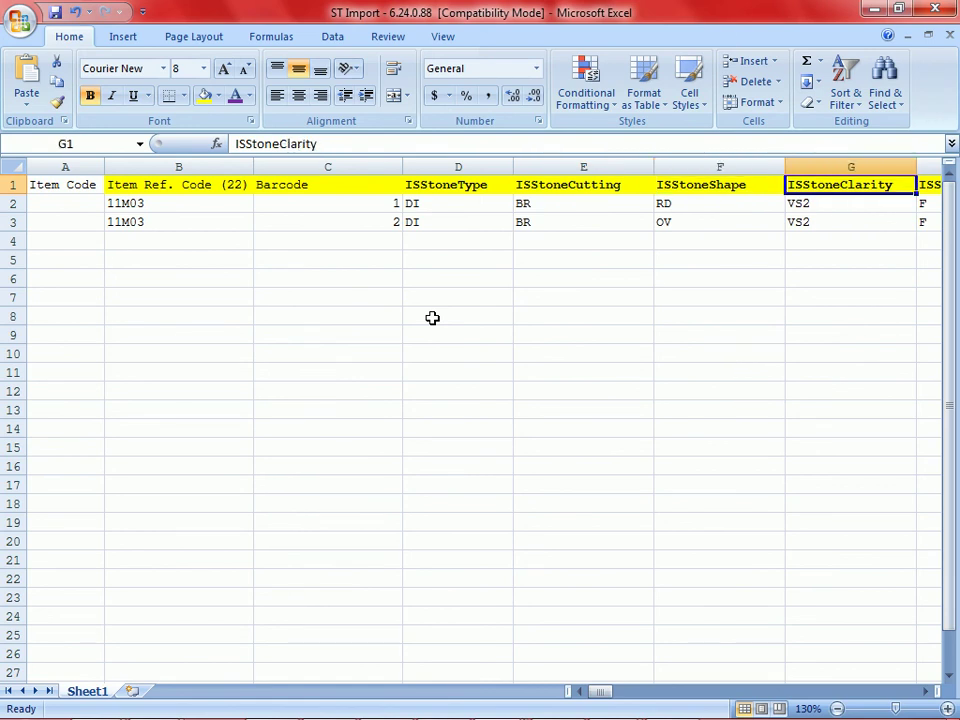
pyautogui.press('Right')
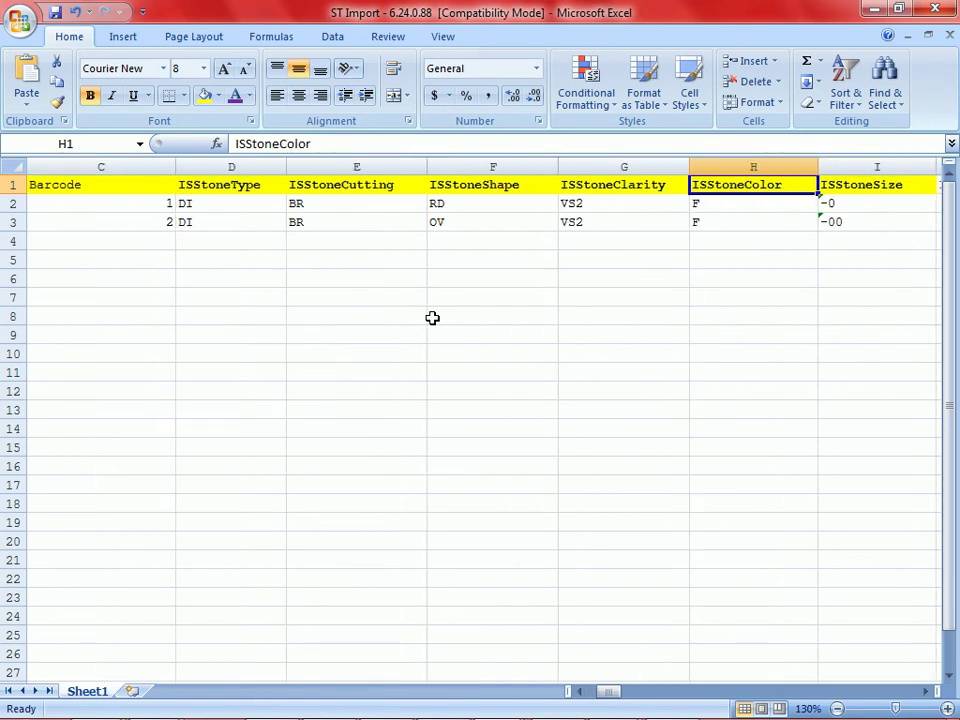
pyautogui.press('Right')
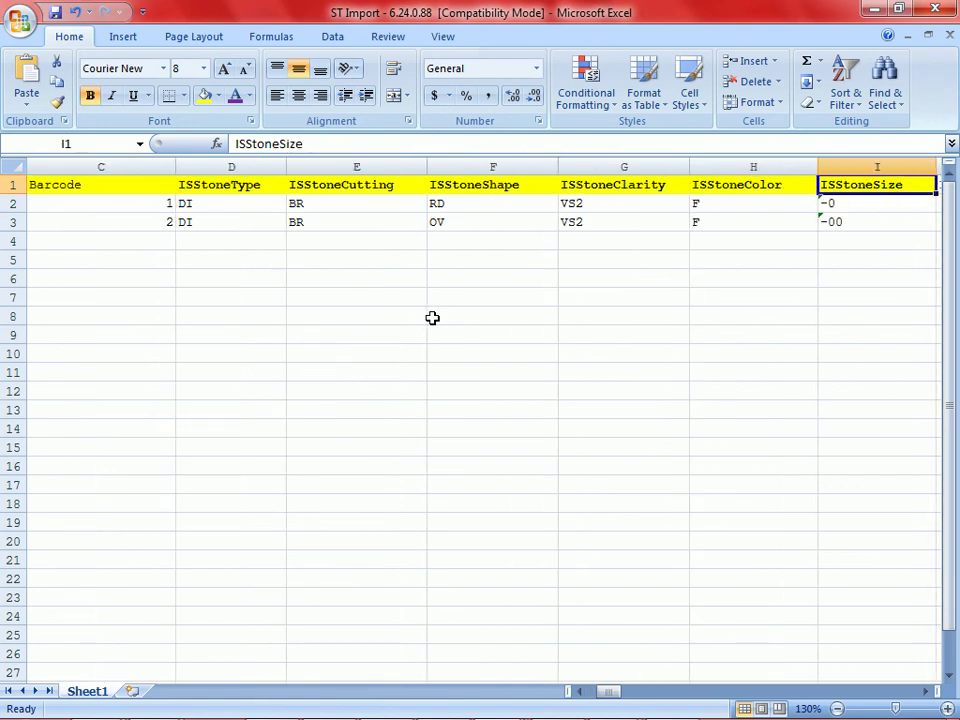
# Examine the import sheet's header columns for stone dimensions, short and long descriptions, costs, SRP and the A and B cost overrides
pyautogui.press('Right')
pyautogui.press('Right')
pyautogui.press('Right')
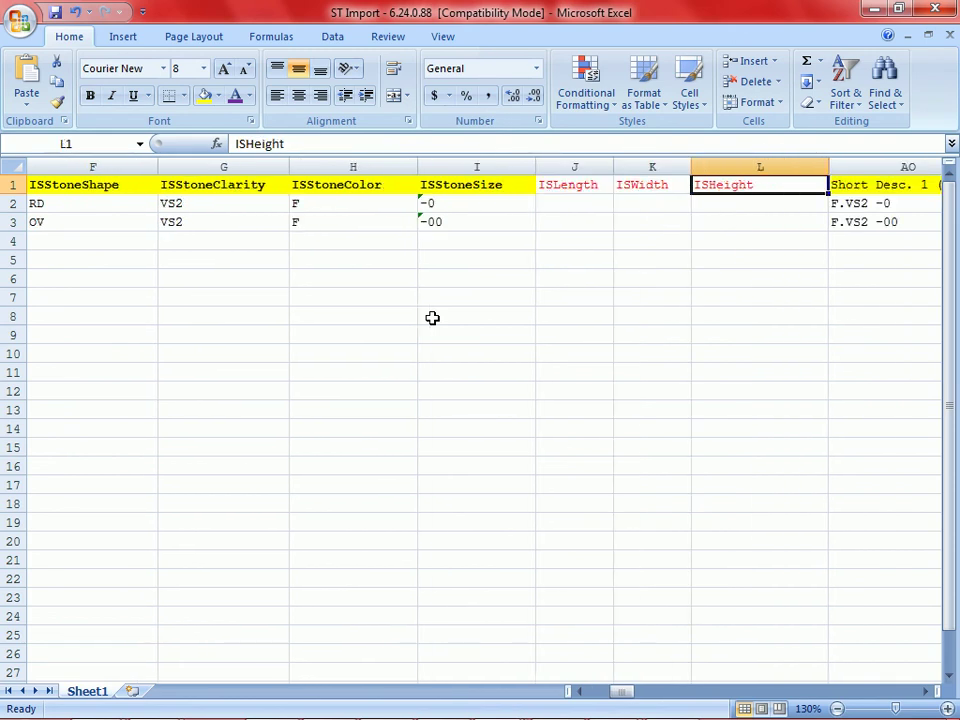
pyautogui.press('Right')
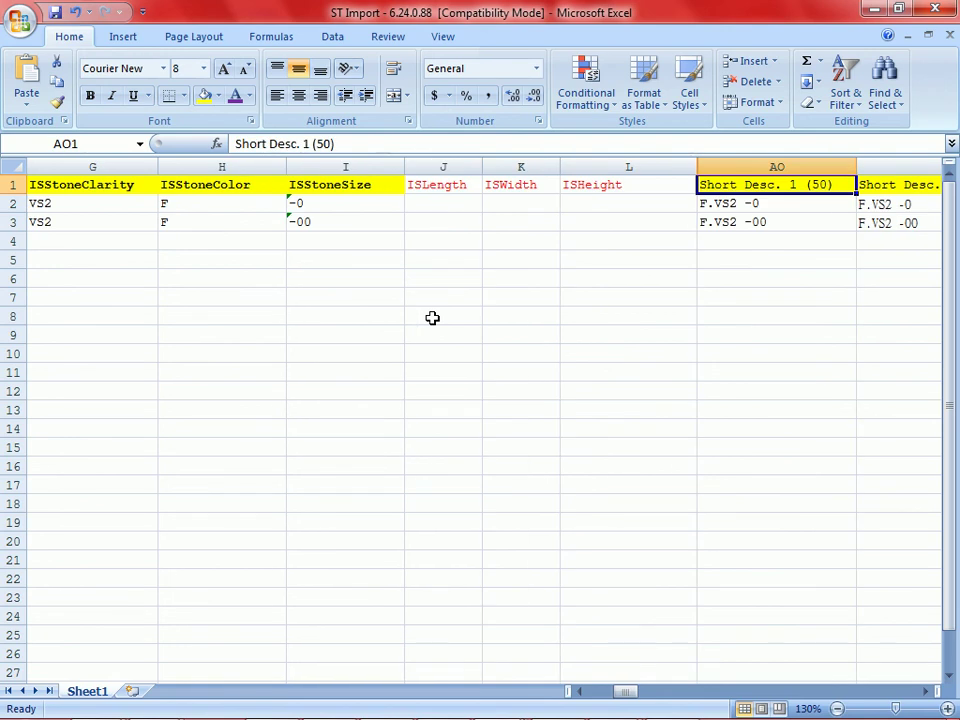
pyautogui.press('Right')
pyautogui.press('Right')
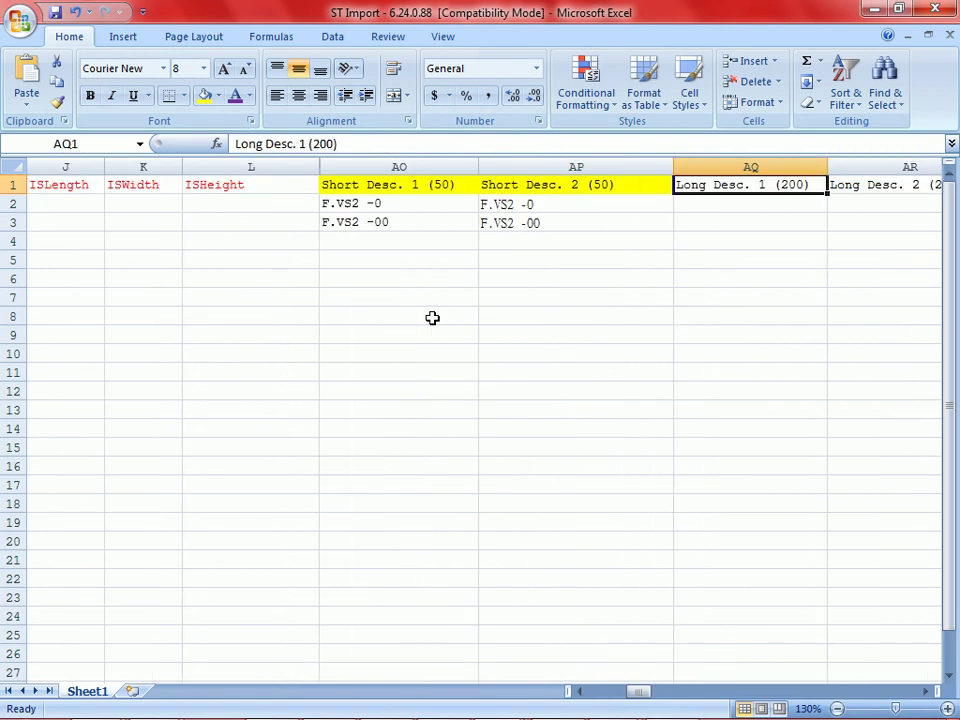
pyautogui.press('Right')
pyautogui.press('Right')
pyautogui.press('Right')
pyautogui.press('Right')
pyautogui.press('Right')
pyautogui.press('Right')
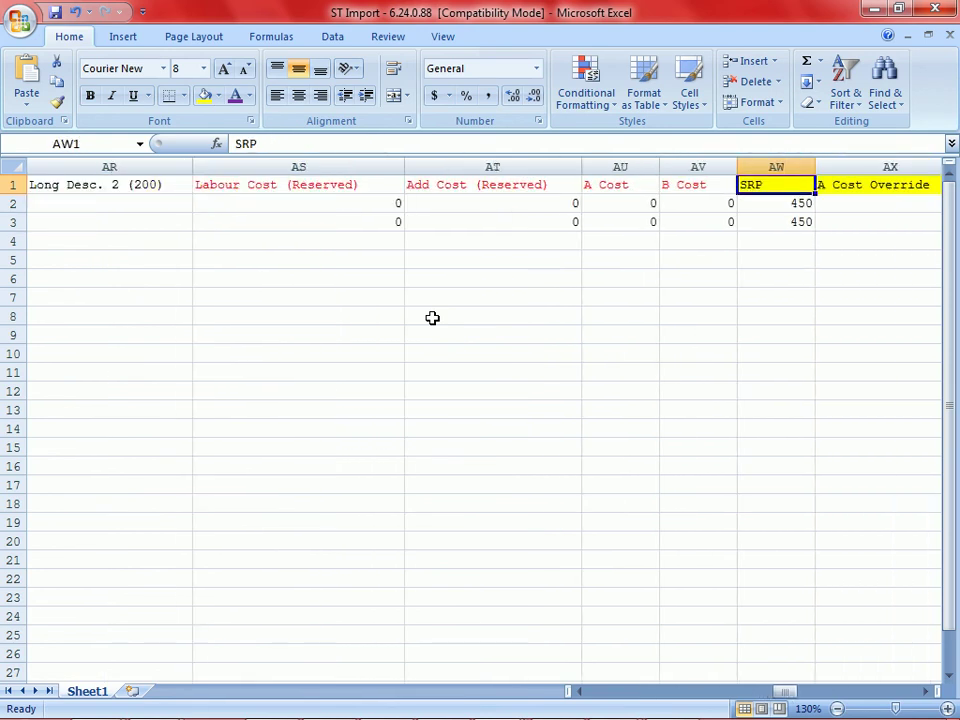
pyautogui.press('Right')
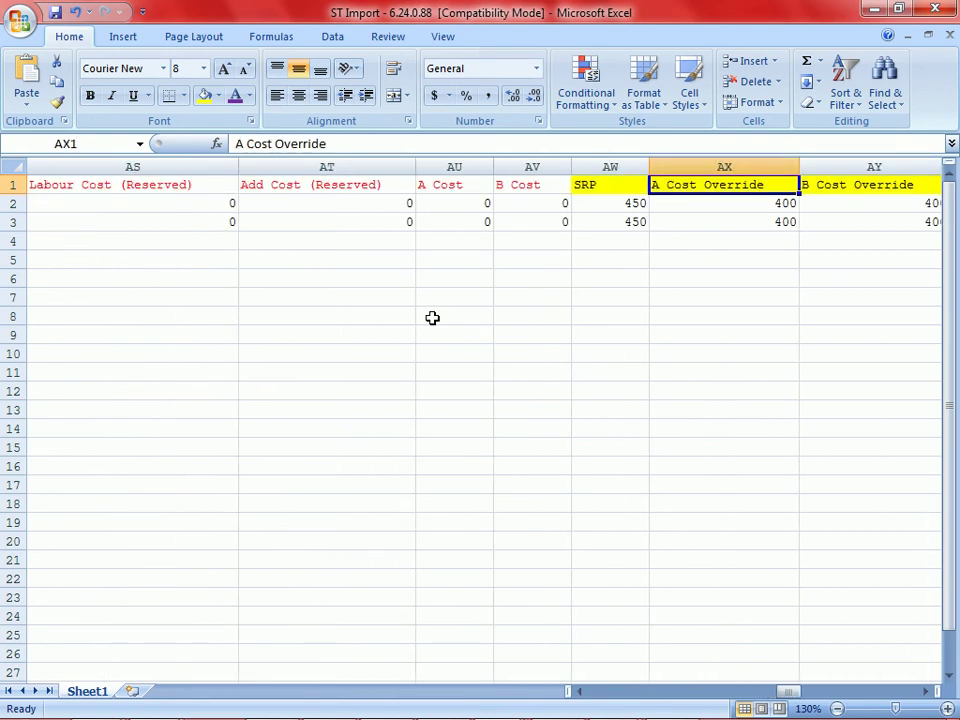
pyautogui.press('Right')
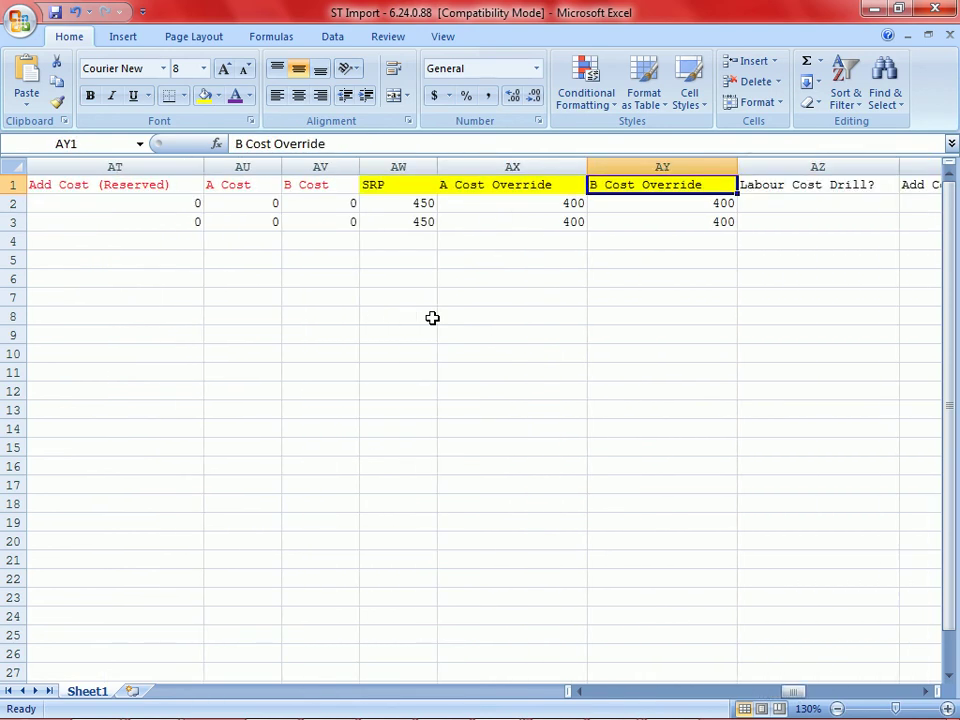
# Examine the header columns for cost drill, UOM, UOM reference, minimum and maximum stock, default supplier, routing and remarks
pyautogui.press('Right')
pyautogui.press('Right')
pyautogui.press('Right')
pyautogui.press('Right')
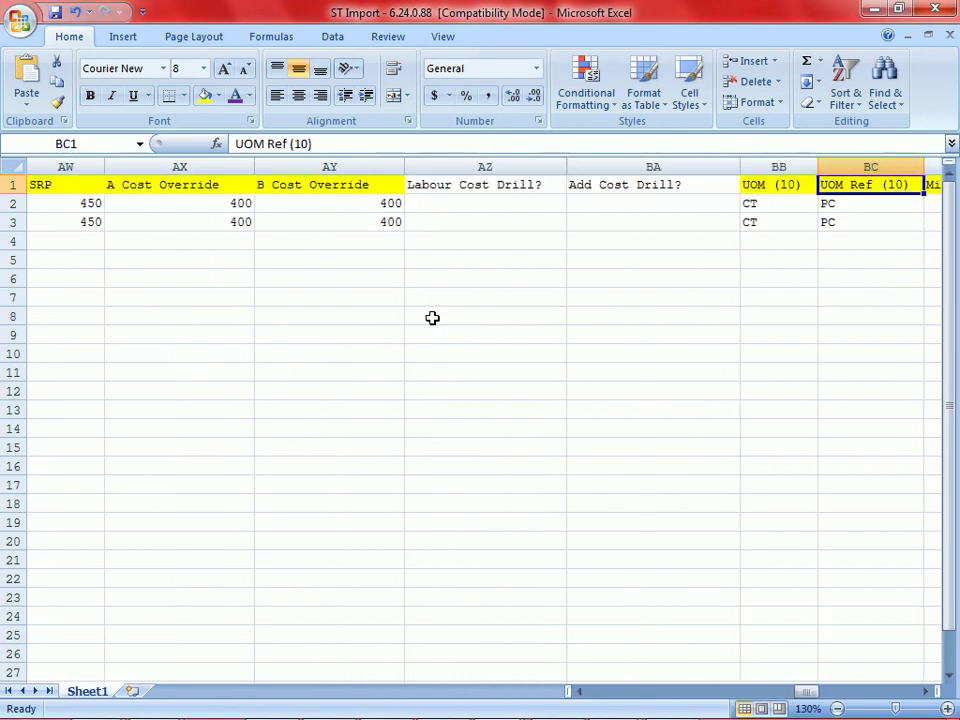
pyautogui.press('Left')
pyautogui.press('Right')
pyautogui.press('Right')
pyautogui.press('Right')
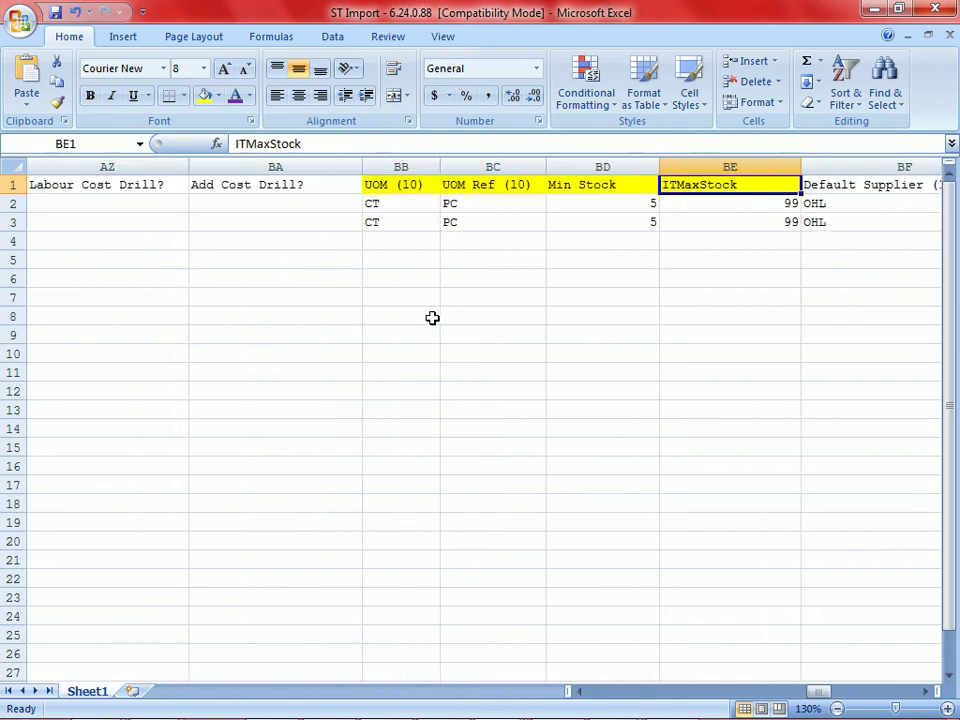
pyautogui.press('Left')
pyautogui.press('Right')
pyautogui.press('Right')
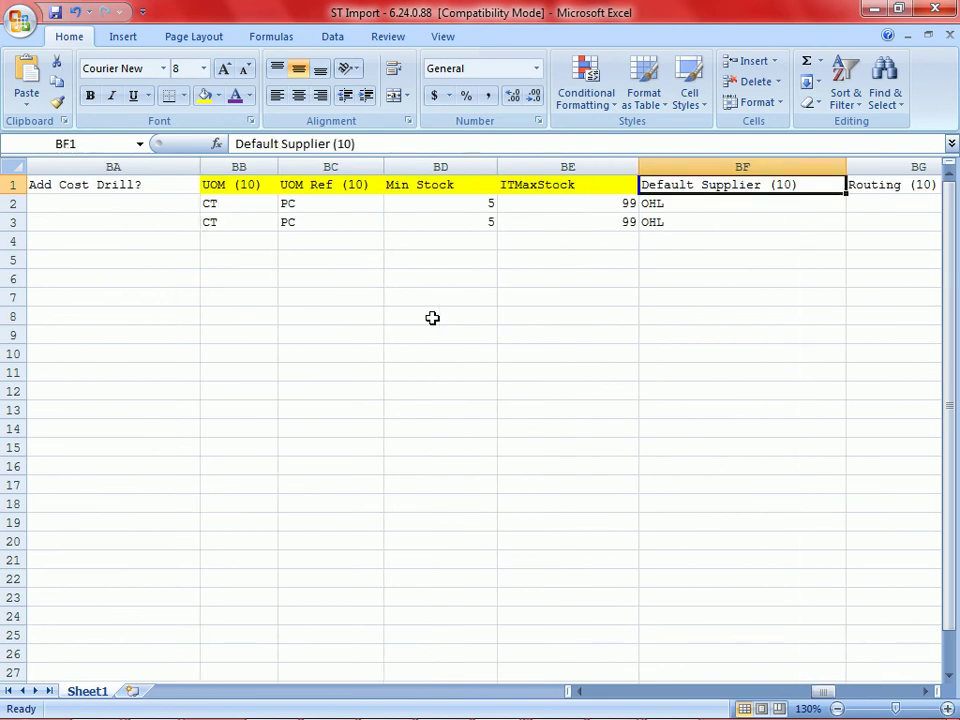
pyautogui.press('Right')
pyautogui.press('Right')
pyautogui.press('Right')
pyautogui.press('Left')
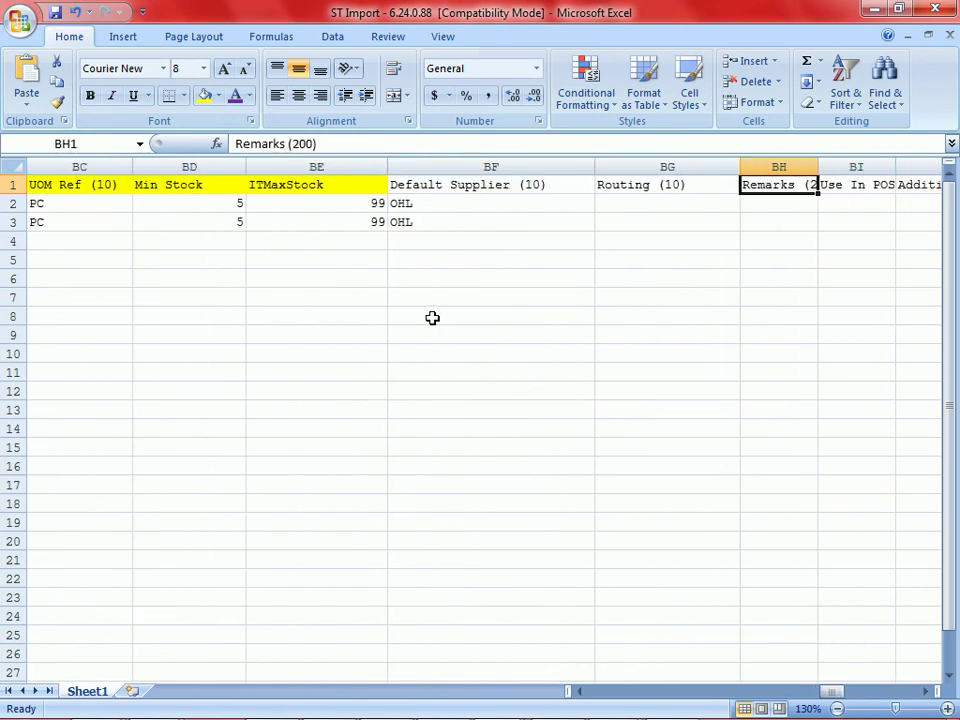
# Examine the header columns for POS use, additional and labour costs, SSUsePrefixItemCode and PFCode
pyautogui.press('Right')
pyautogui.press('Right')
pyautogui.press('Right')
pyautogui.press('Right')
pyautogui.press('Right')
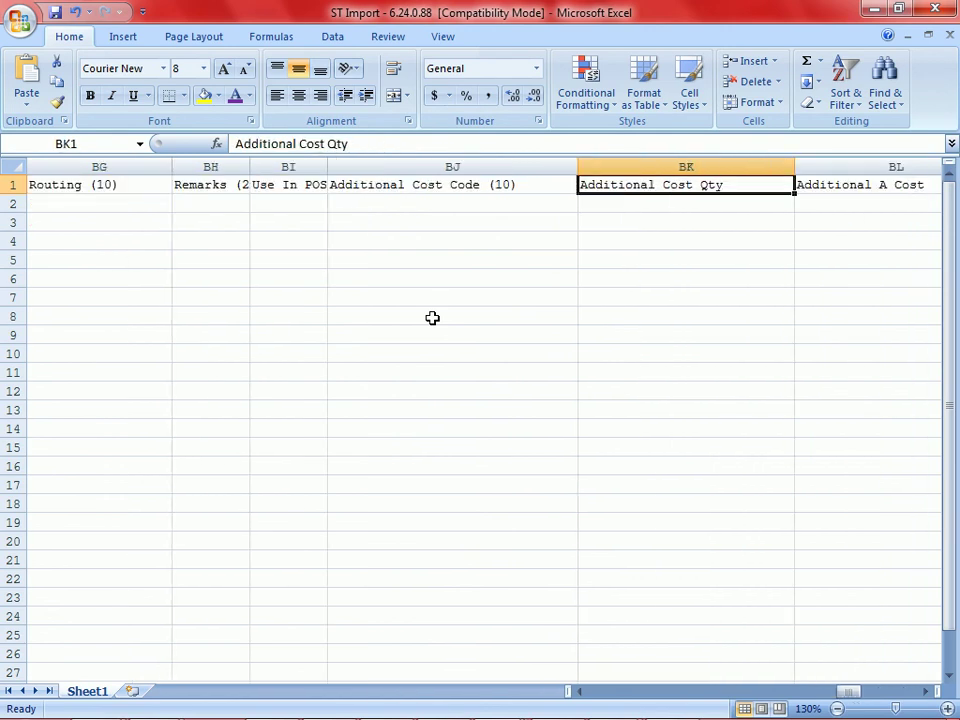
pyautogui.press('Right')
pyautogui.press('Right')
pyautogui.press('Right')
pyautogui.press('Right')
pyautogui.press('Right')
pyautogui.press('Right')
pyautogui.press('Right')
pyautogui.press('Right')
pyautogui.press('Right')
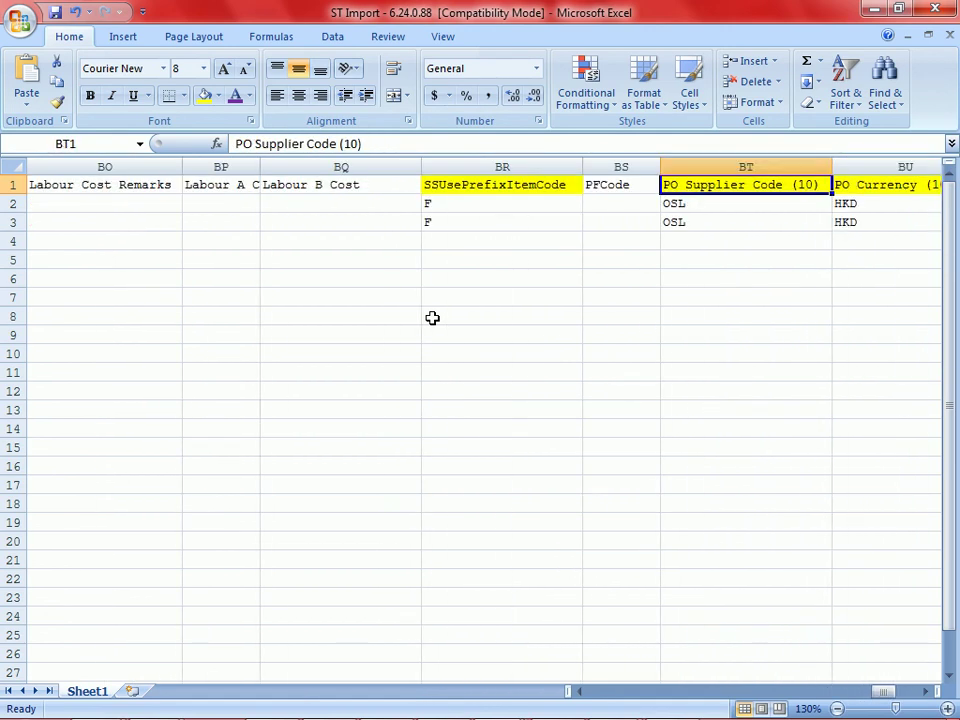
pyautogui.press('Left')
pyautogui.press('Left')
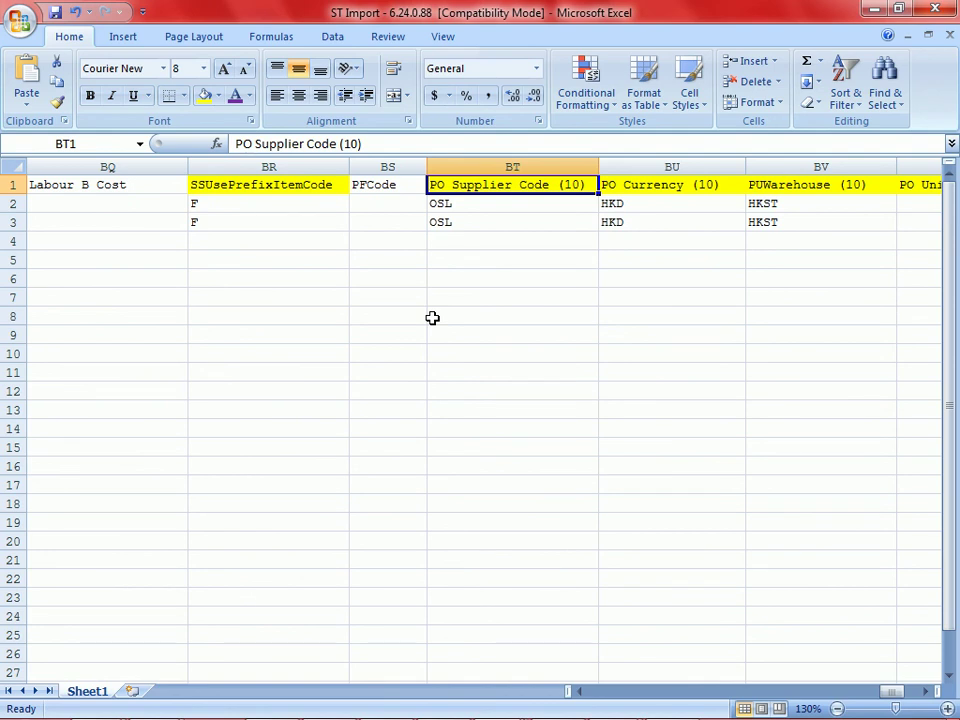
# Examine the purchase order columns for supplier code, currency, warehouse, unit price, quantity in CT and reference quantity in PC
pyautogui.press('Right')
pyautogui.press('Right')
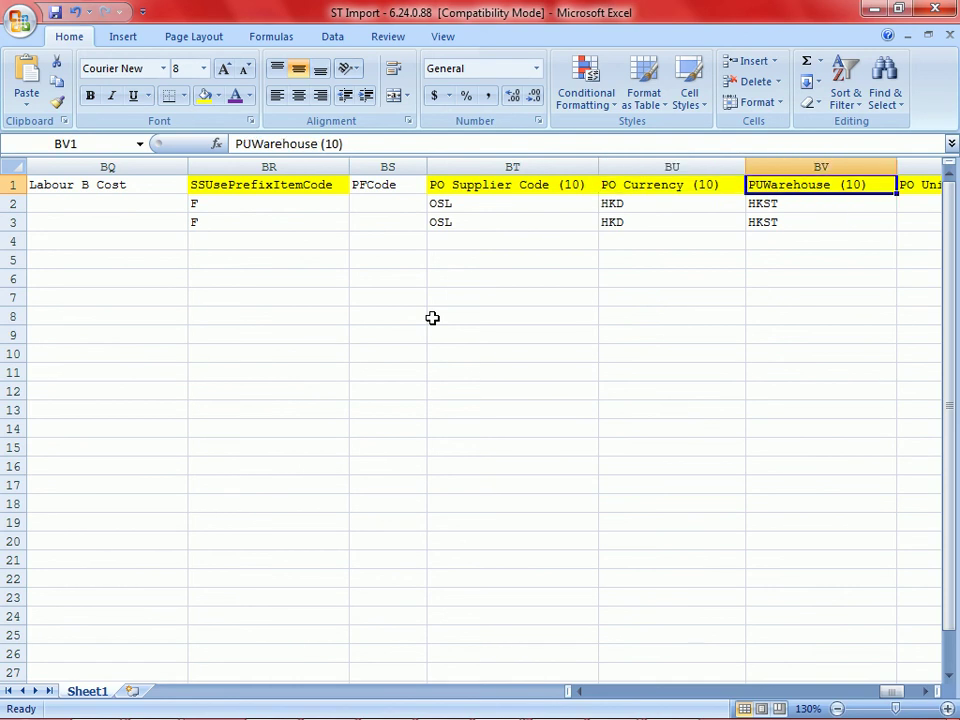
pyautogui.press('Right')
pyautogui.press('Right')
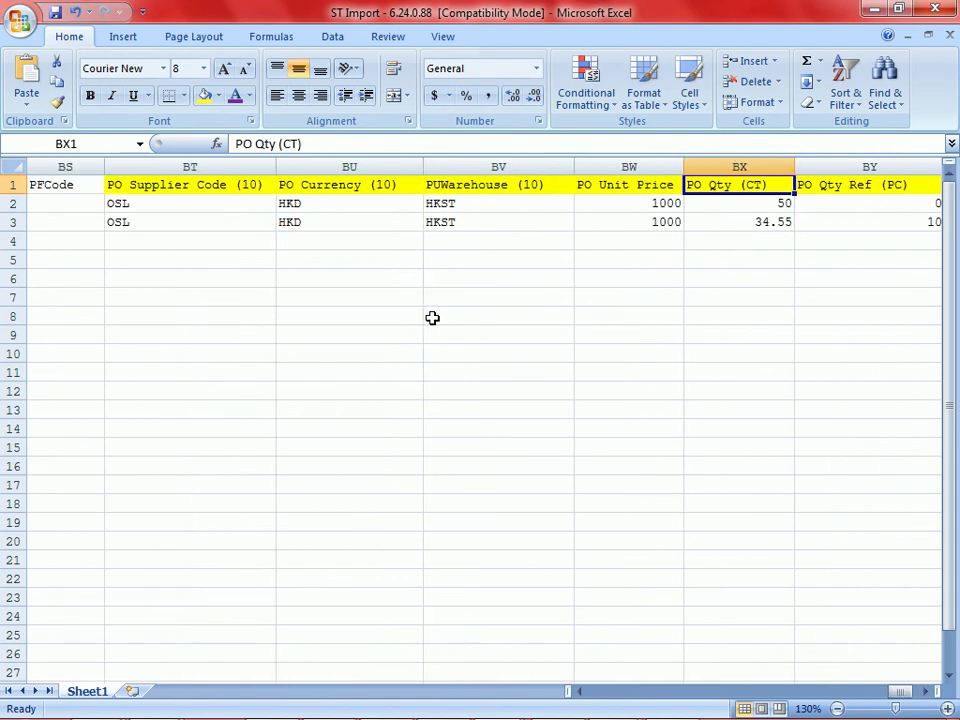
pyautogui.press('Left')
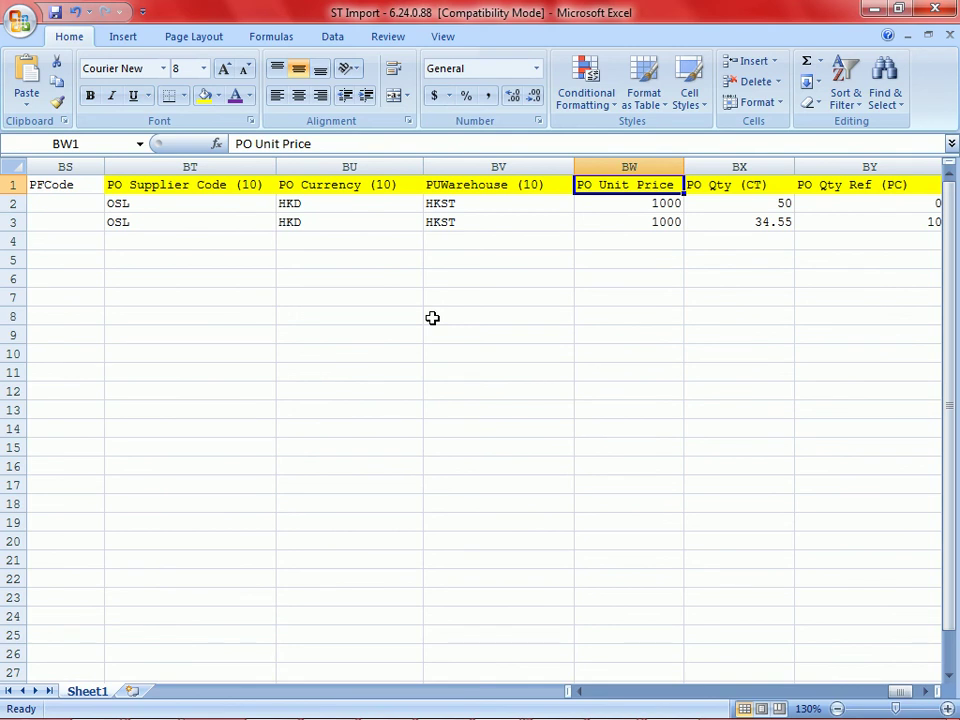
pyautogui.press('Right')
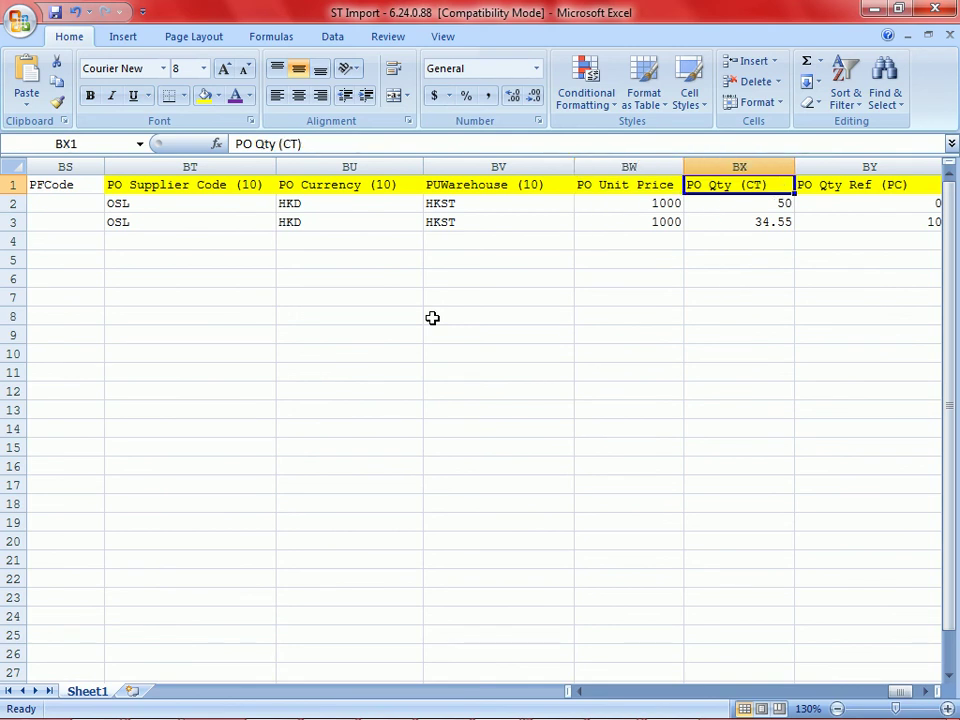
pyautogui.press('Right')
pyautogui.press('Right')
pyautogui.press('Right')
pyautogui.press('Right')
pyautogui.press('Right')
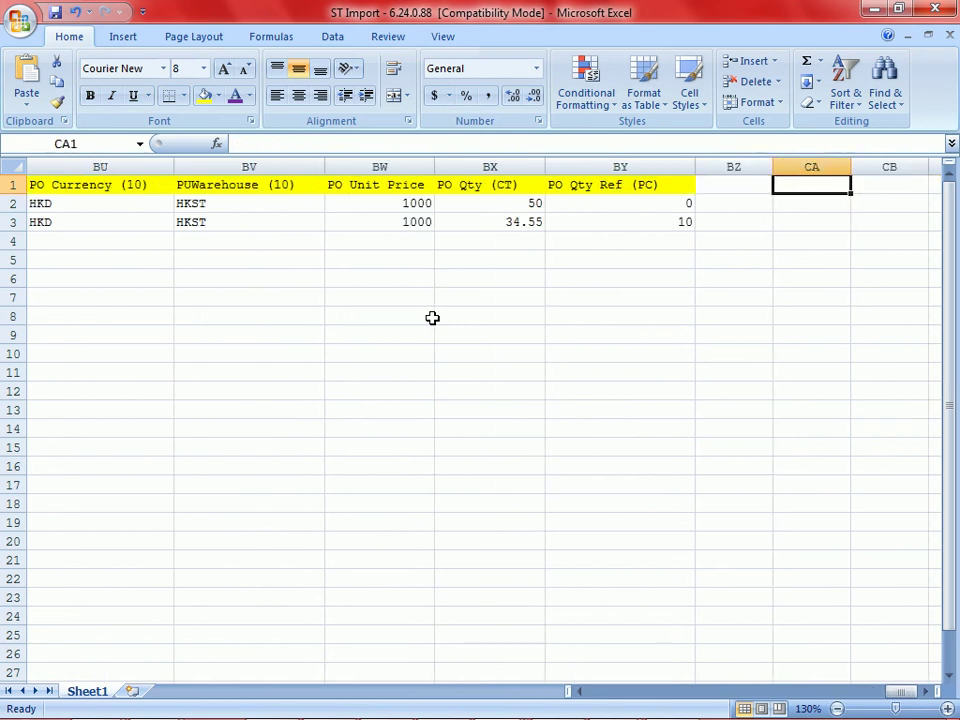
pyautogui.press('Right')
pyautogui.press('Left')
pyautogui.press('Left')
pyautogui.press('Left')
pyautogui.press('Left')
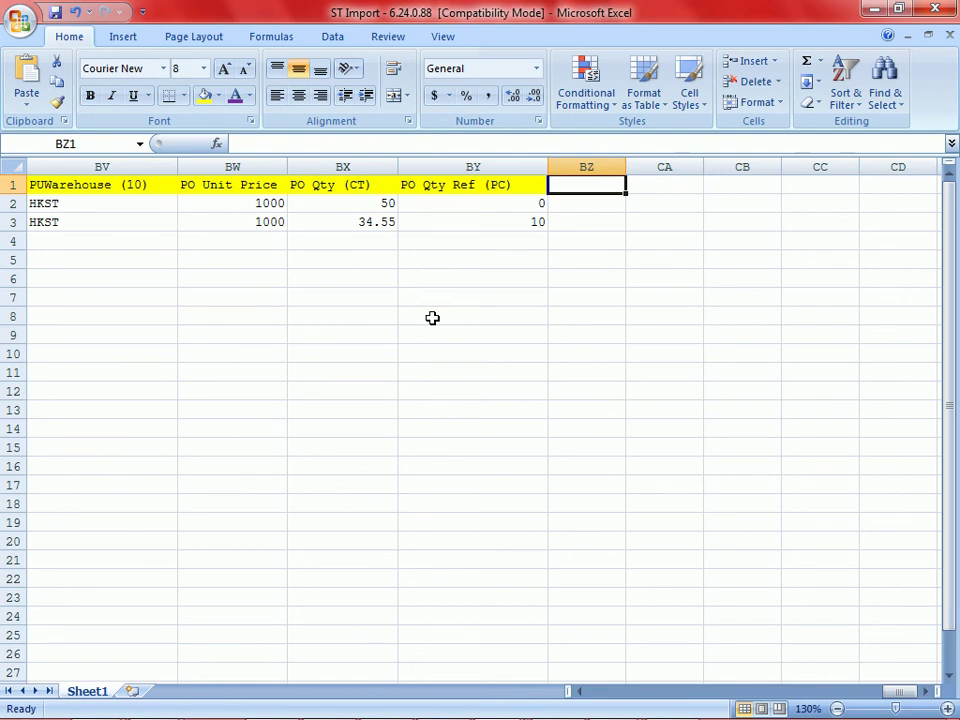
# Set ISStoneClarity to VS1 in both data rows of the import sheet and save the workbook
pyautogui.hotkey('ctrl', 'Home')
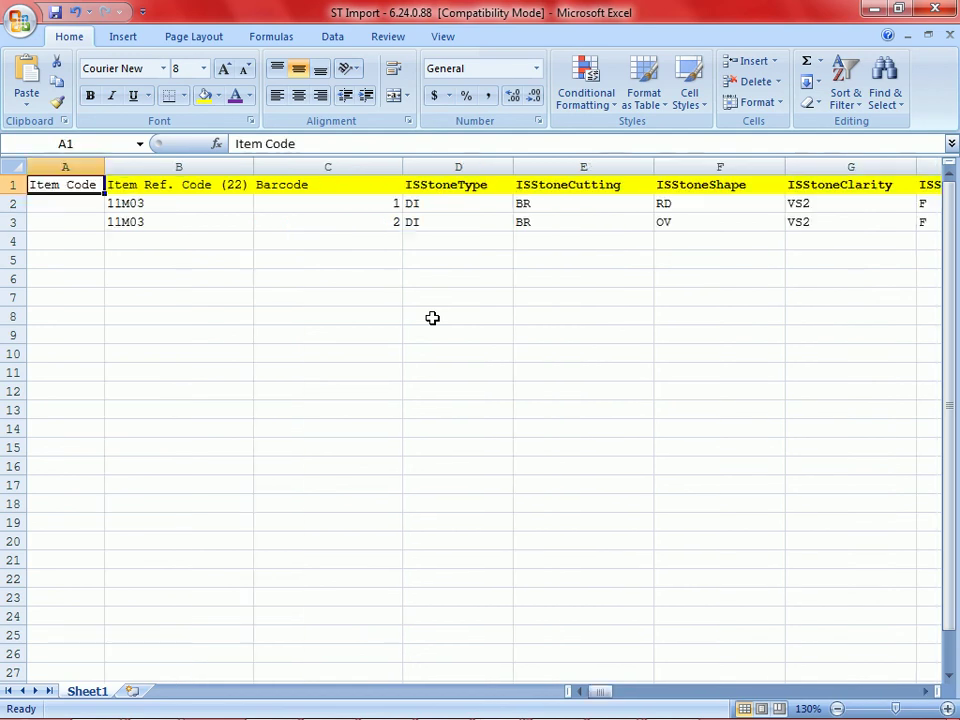
pyautogui.press('Right')
pyautogui.press('Right')
pyautogui.press('Right')
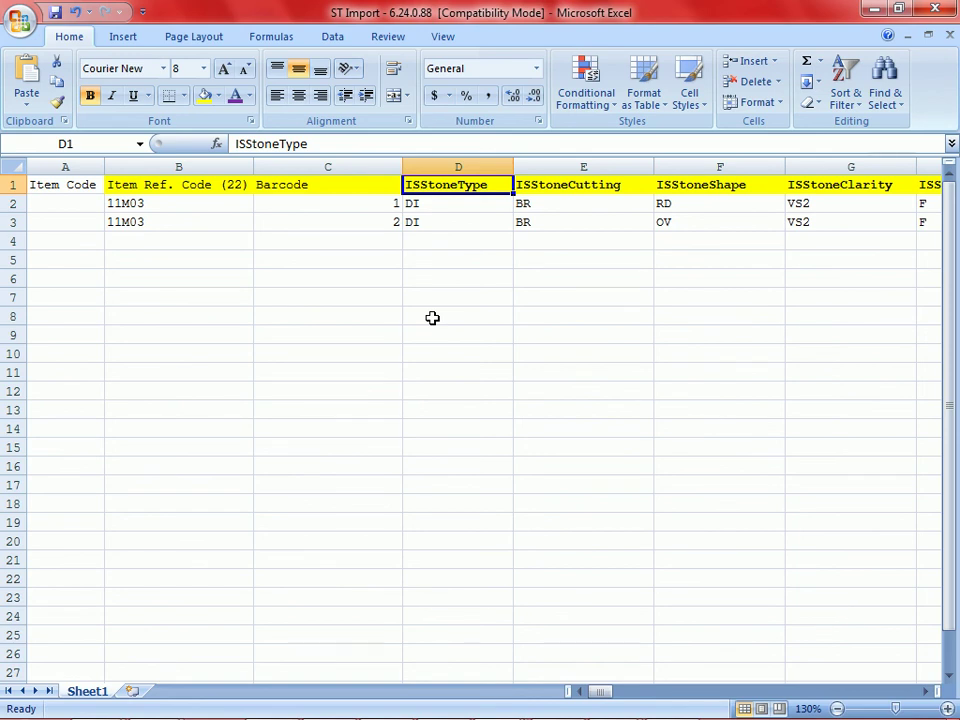
pyautogui.press('Down')
pyautogui.press('Right')
pyautogui.press('Right')
pyautogui.press('Right')
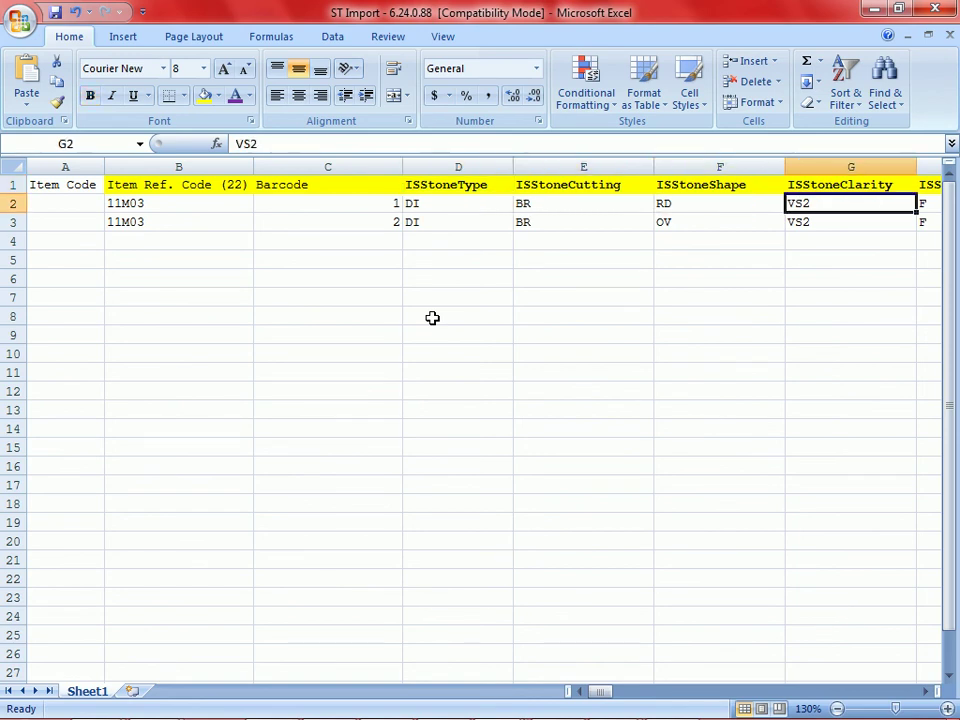
pyautogui.press('F2')
pyautogui.press('BackSpace')
pyautogui.write('1')
pyautogui.press('Return')
pyautogui.press('F2')
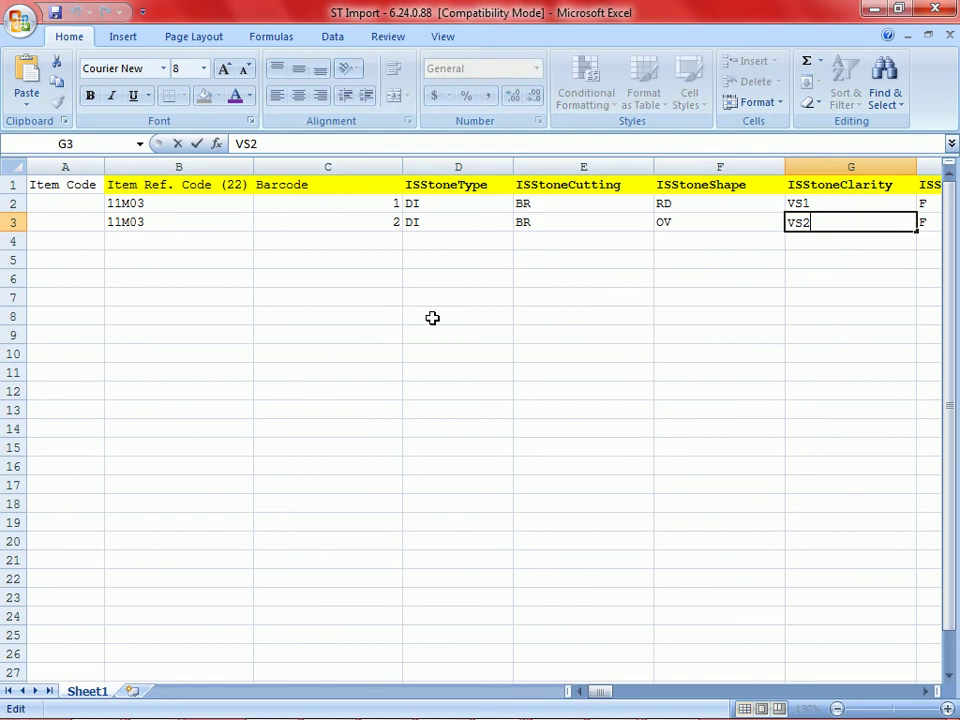
pyautogui.press('BackSpace')
pyautogui.press('Return')
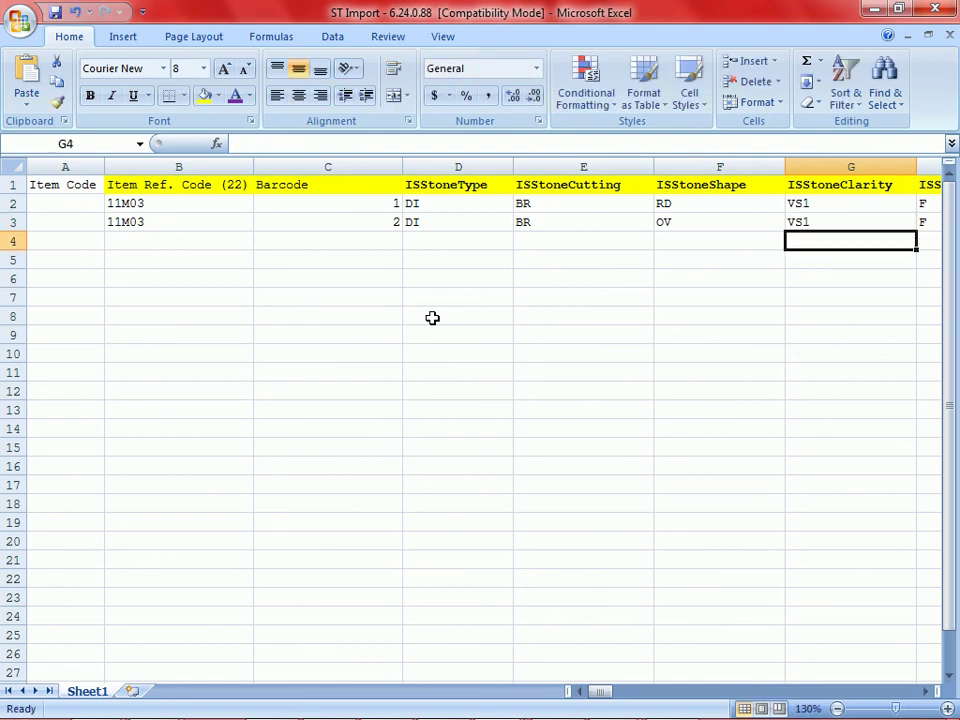
pyautogui.click(55, 14)
# Switch to JES, load ST Import - 6.24.0.88 as the import file and set item code creation to Always create new
pyautogui.click(545, 633)
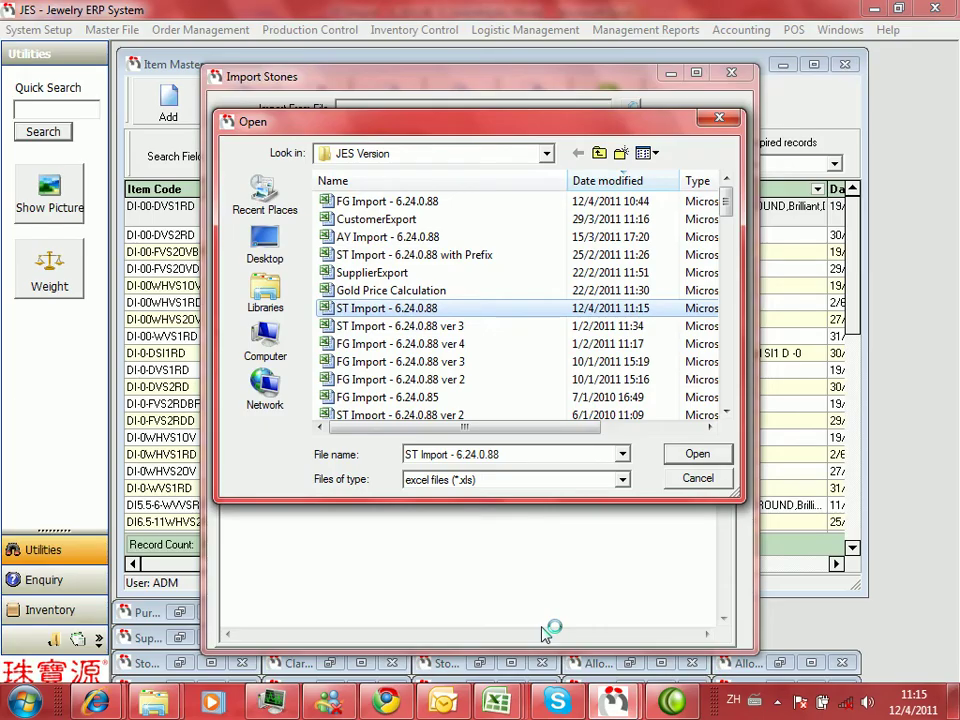
pyautogui.doubleClick(474, 308)
pyautogui.click(404, 182)
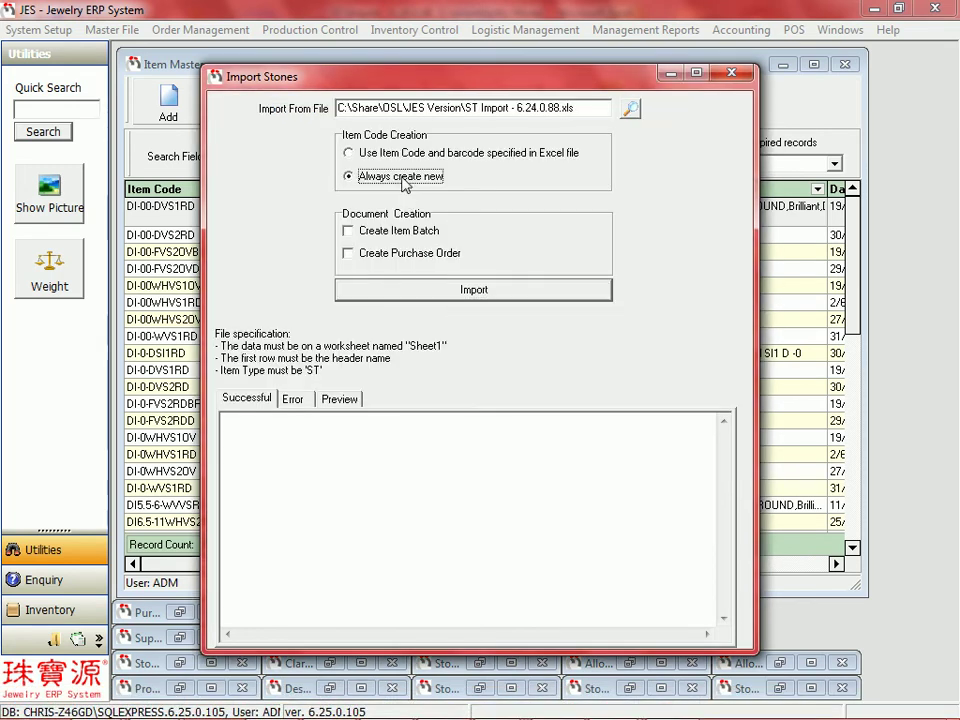
pyautogui.click(403, 180)
# Import the stones with Create Purchase Order and Create Item Batch enabled, and close the Import Stones window
pyautogui.click(406, 256)
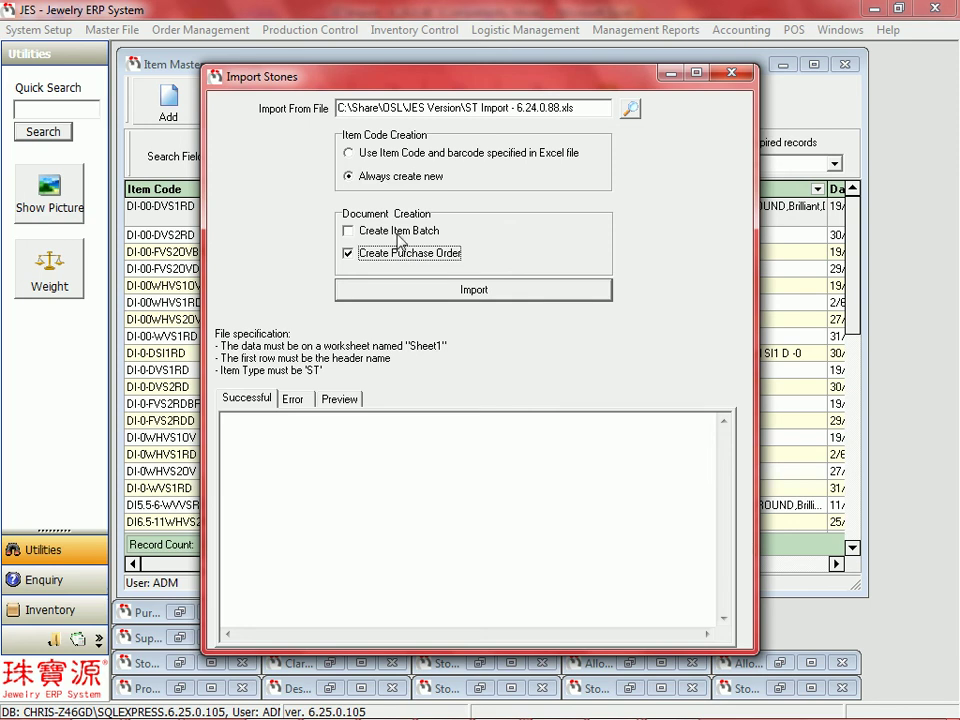
pyautogui.click(400, 238)
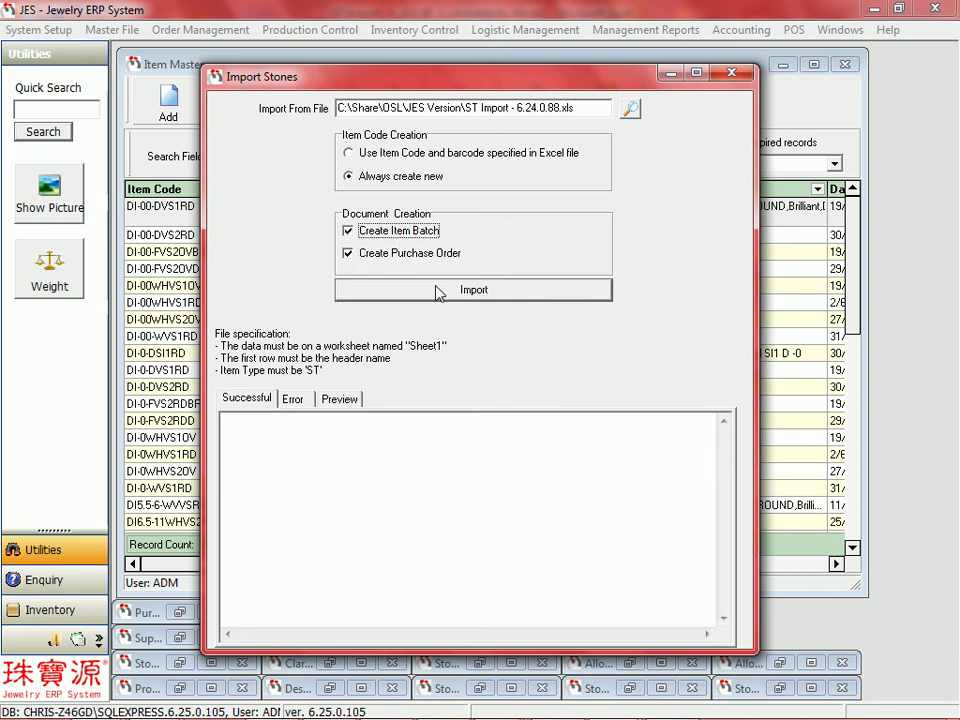
pyautogui.click(437, 290)
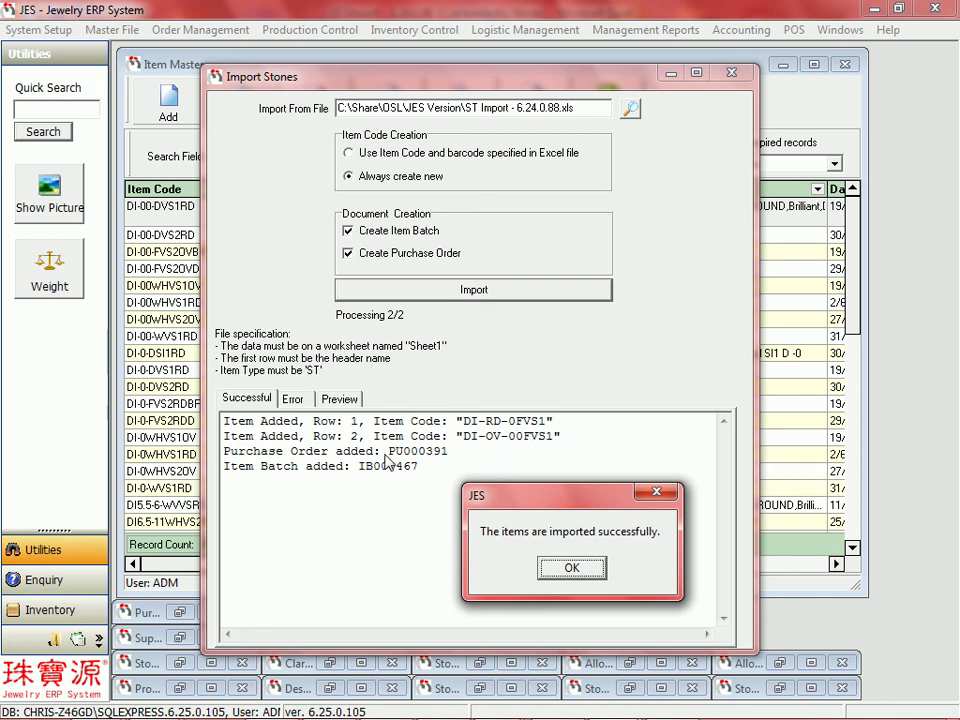
pyautogui.click(580, 568)
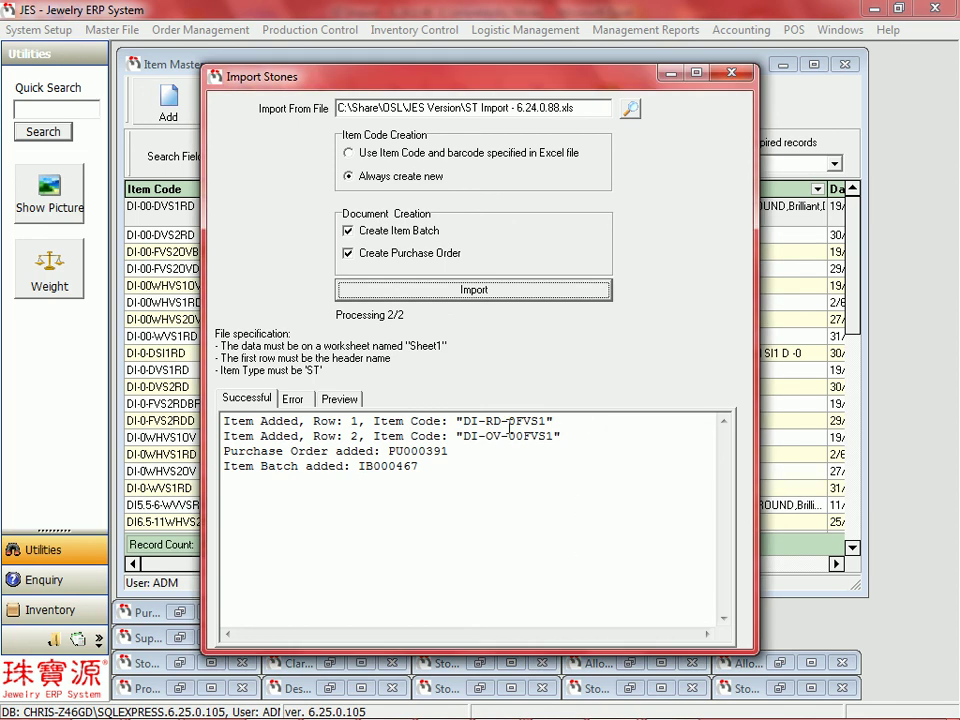
pyautogui.click(731, 74)
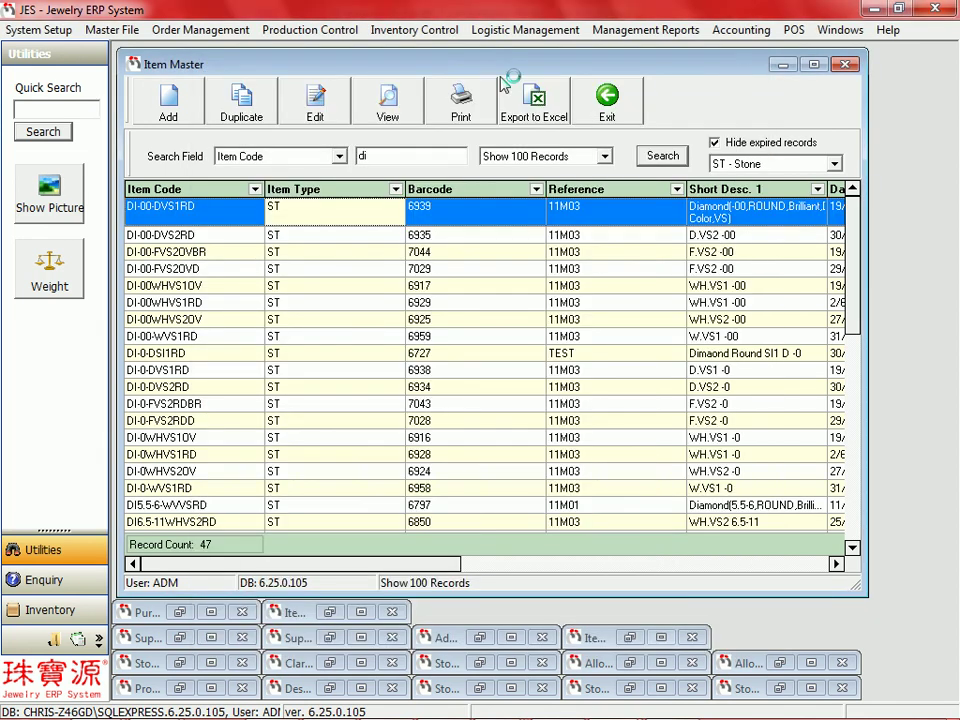
# Open the inventory purchase order list, refresh it and open the newest order, referenced Import from Excel, for editing
pyautogui.click(414, 29)
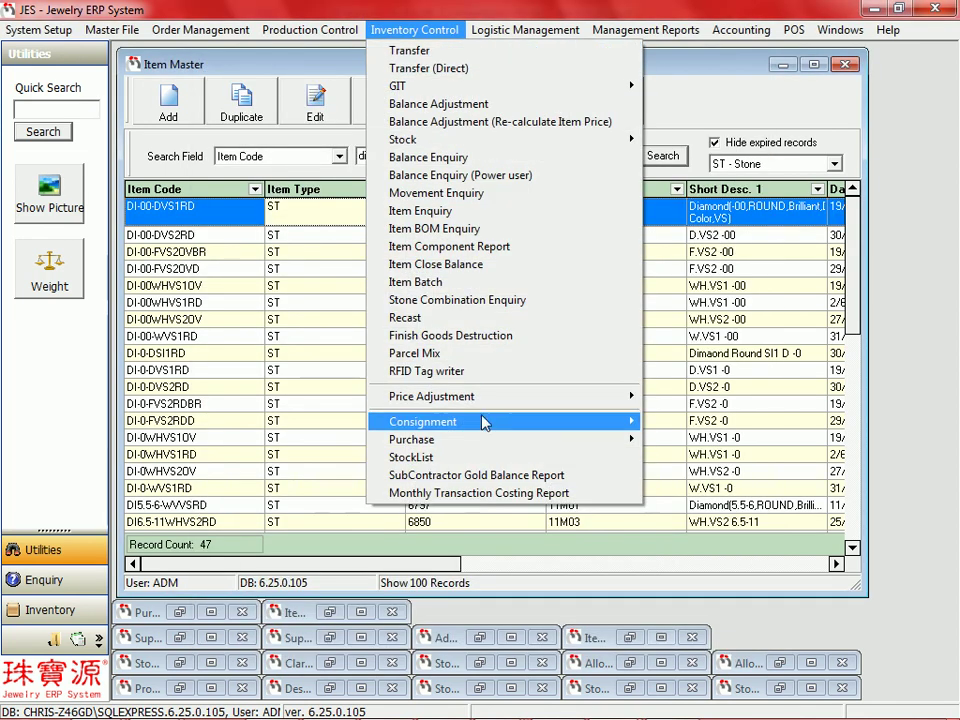
pyautogui.moveTo(590, 439)
pyautogui.click(703, 450)
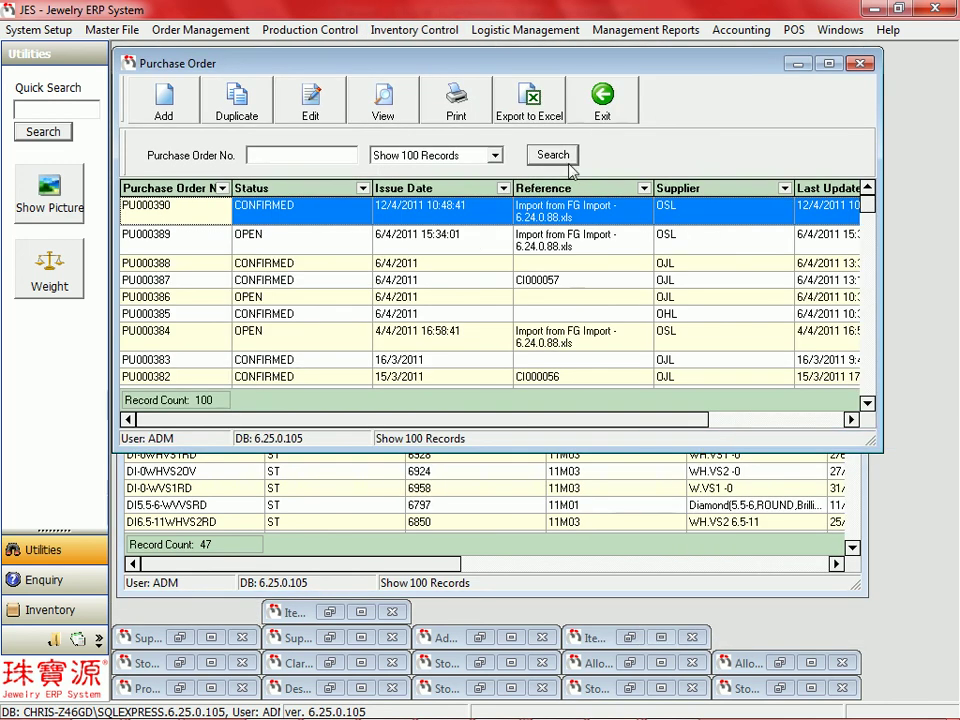
pyautogui.click(553, 155)
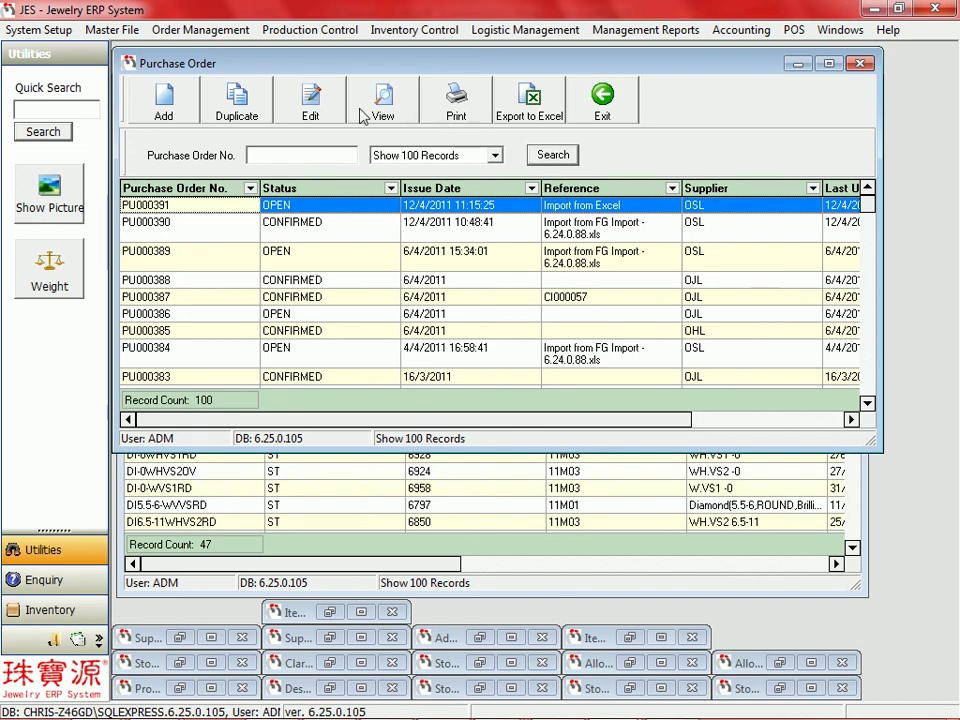
pyautogui.click(312, 100)
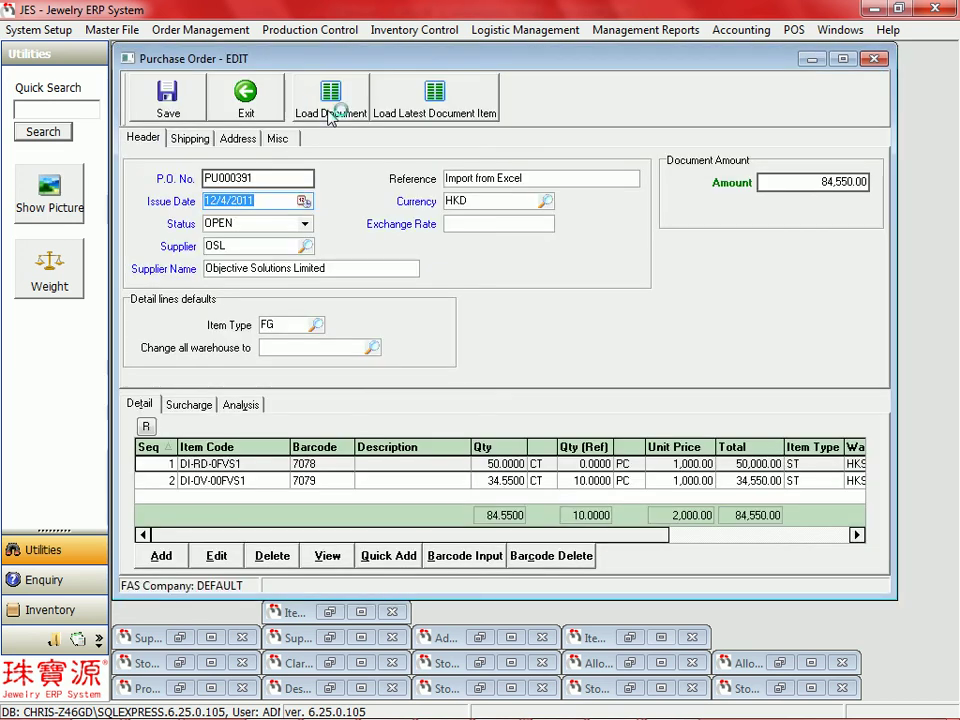
# Set the purchase order's default item type to ST (Stone) and change all warehouses to HKST
pyautogui.click(315, 325)
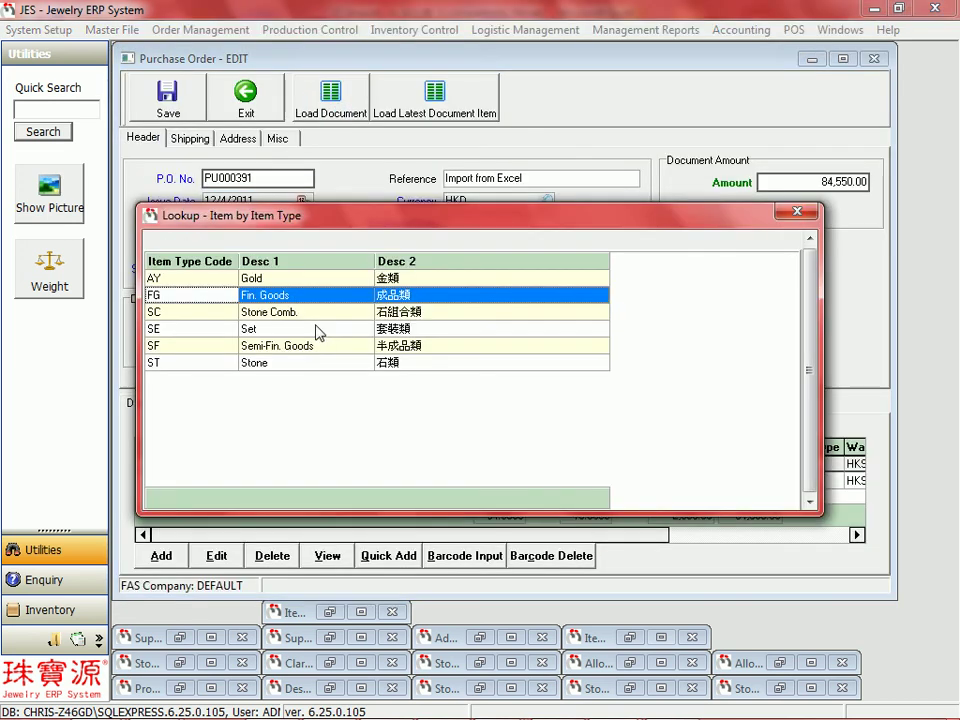
pyautogui.doubleClick(268, 363)
pyautogui.click(373, 348)
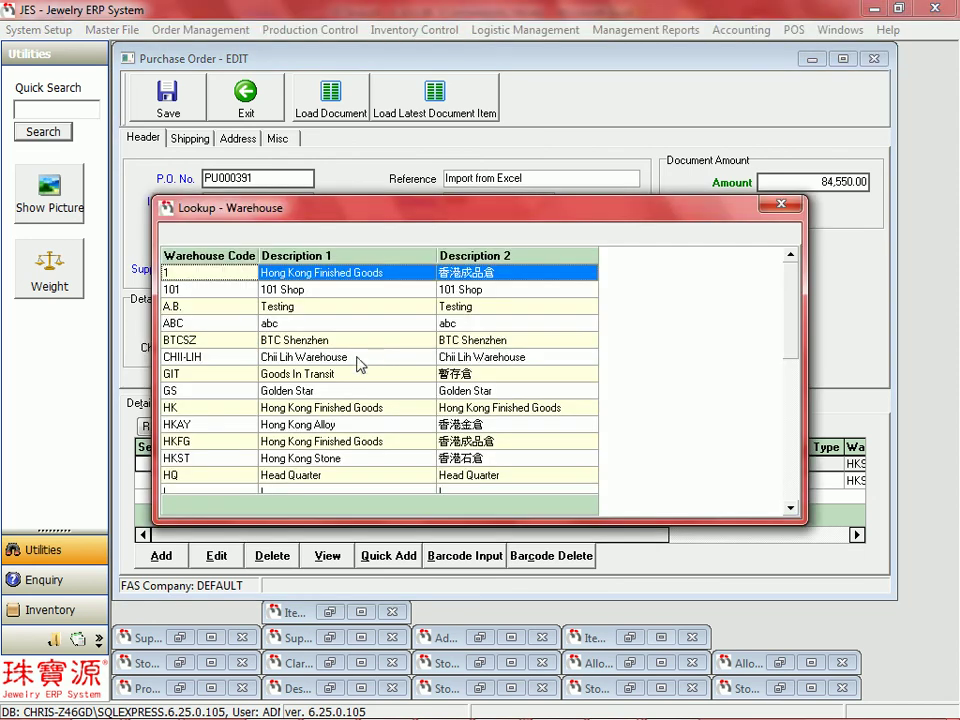
pyautogui.doubleClick(377, 358)
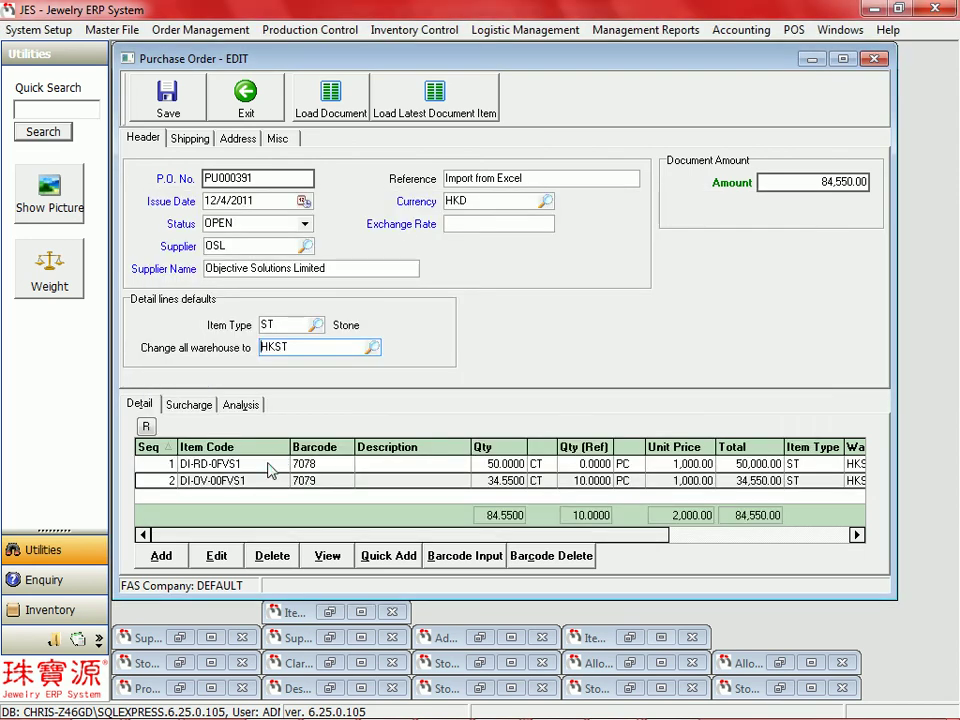
# Set the purchase order's exchange rate to 1, answer the unit price prompt and make the order window taller
pyautogui.click(522, 223)
pyautogui.write('1')
pyautogui.press('Tab')
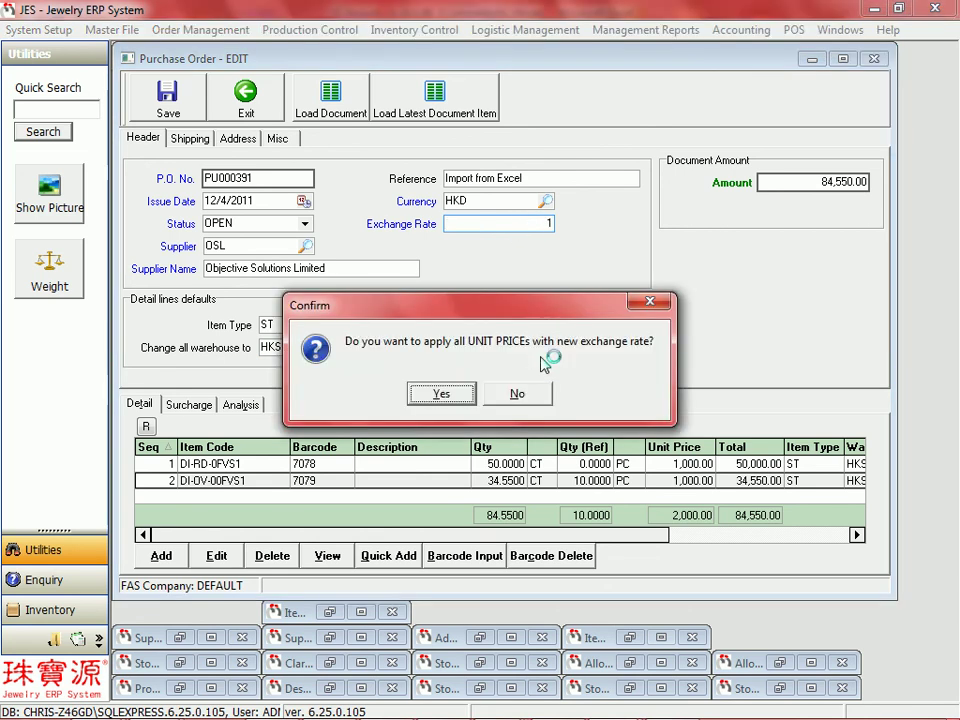
pyautogui.click(581, 391)
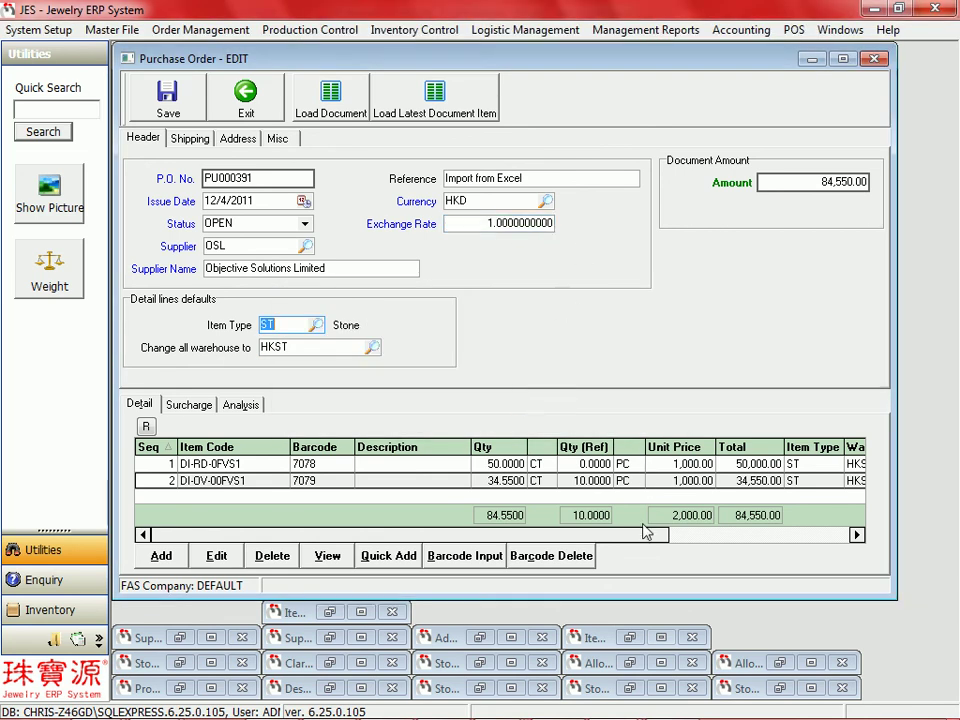
pyautogui.moveTo(641, 601); pyautogui.dragTo(641, 698)
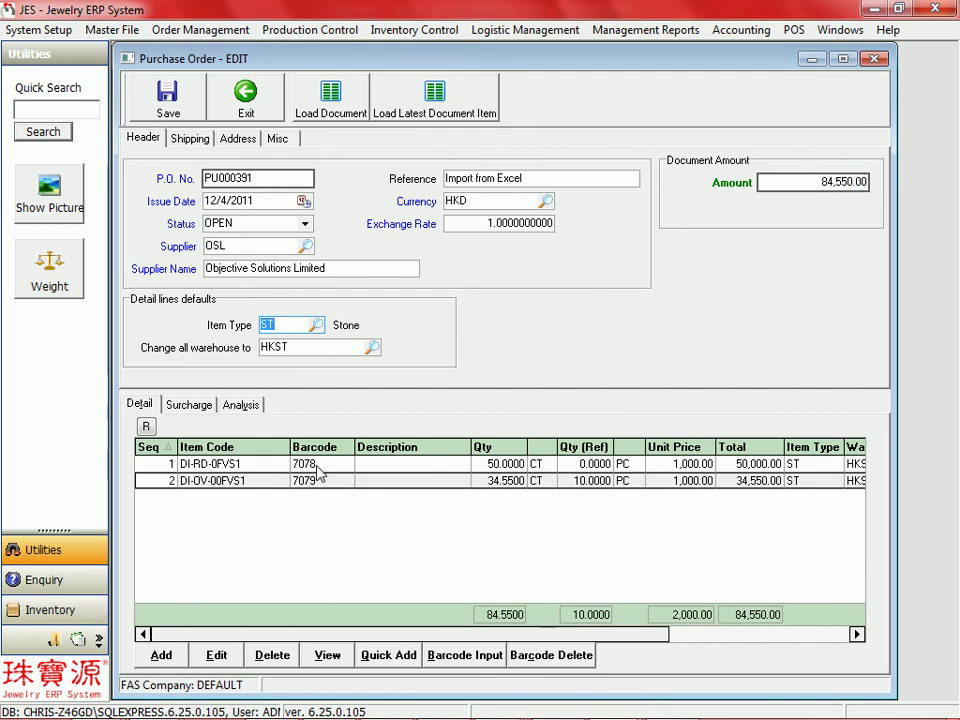
# Set the purchase order's status to CONFIRMED and save the order
pyautogui.click(266, 222)
pyautogui.click(266, 250)
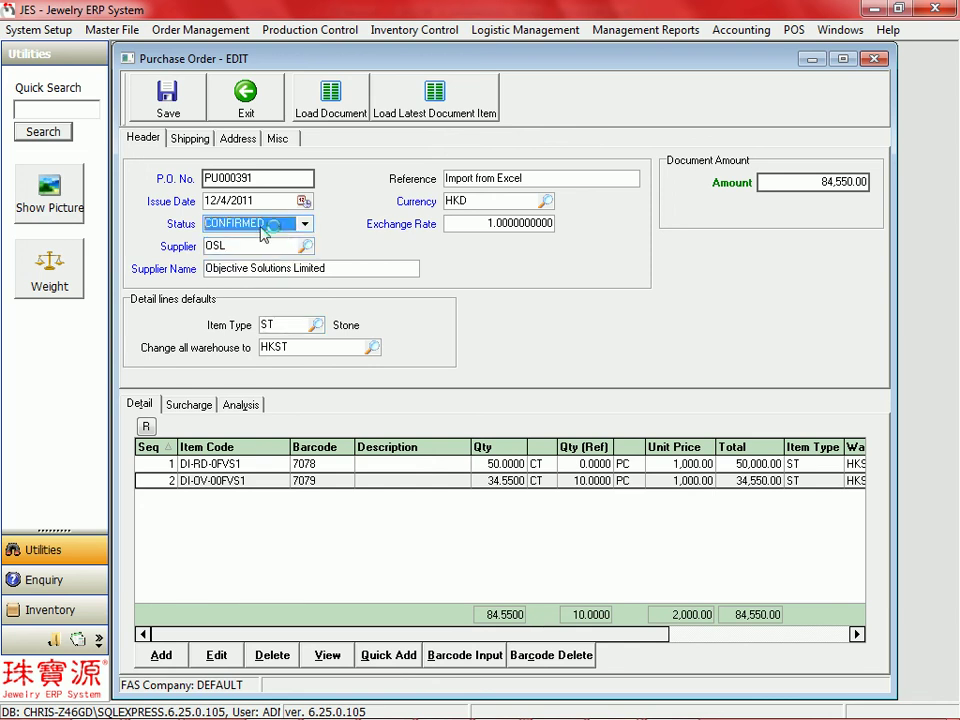
pyautogui.click(165, 95)
pyautogui.click(440, 393)
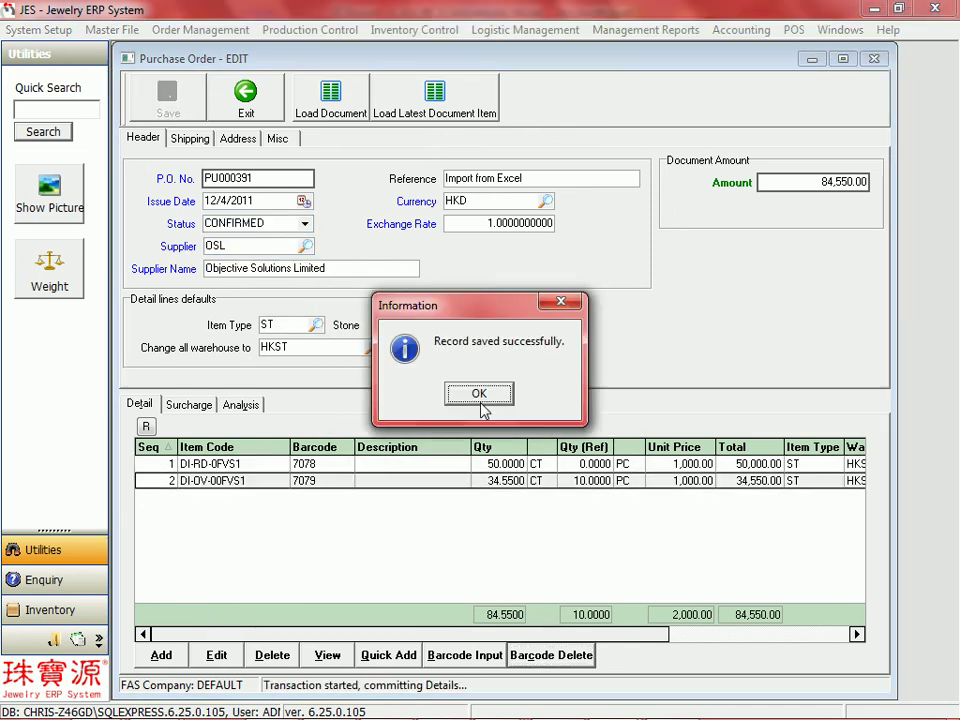
pyautogui.click(480, 393)
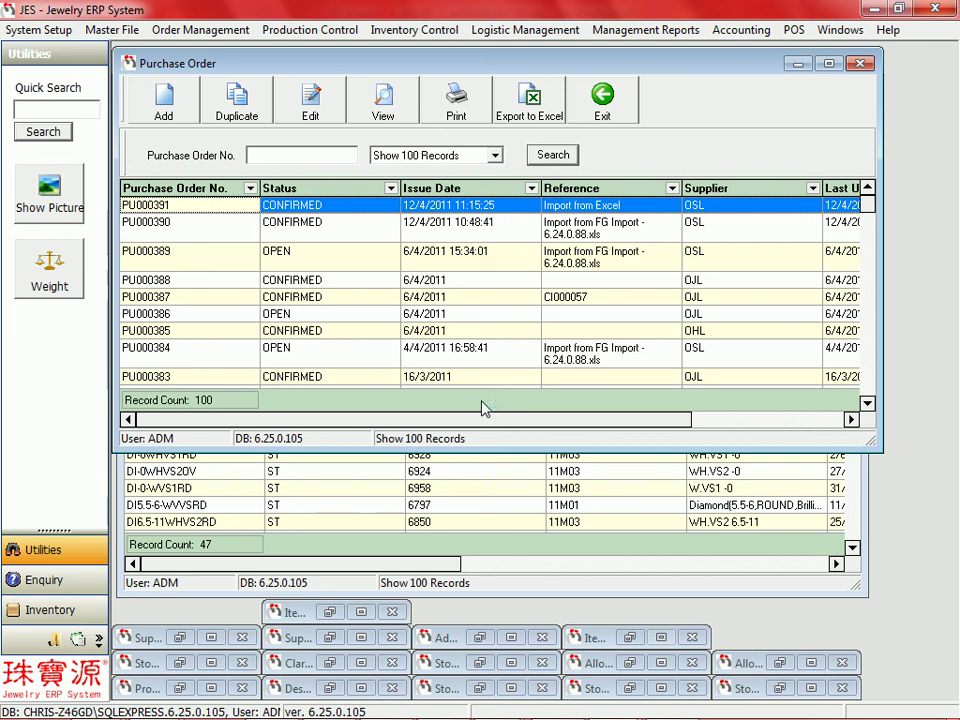
# Open the inventory item batch list, refresh it and open the newest batch for editing
pyautogui.click(430, 30)
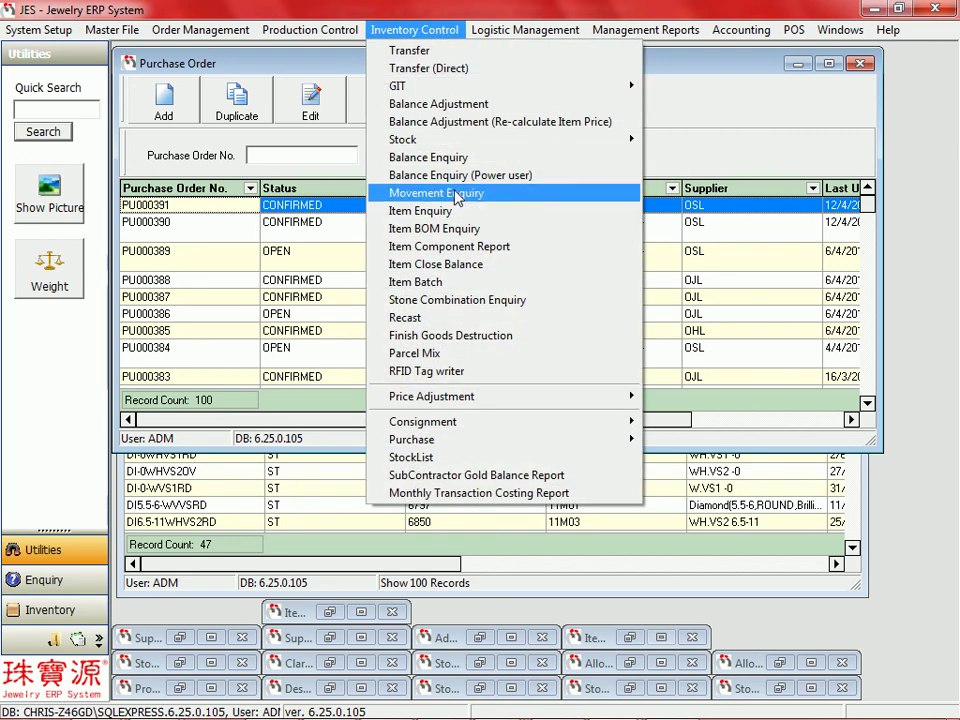
pyautogui.click(430, 282)
pyautogui.click(561, 158)
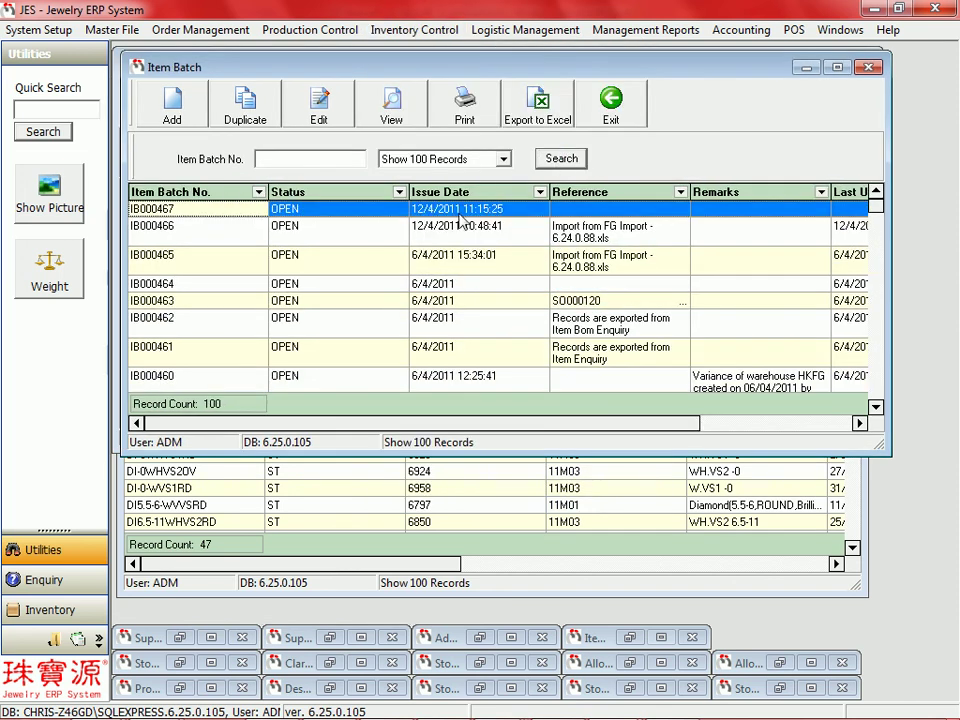
pyautogui.click(318, 102)
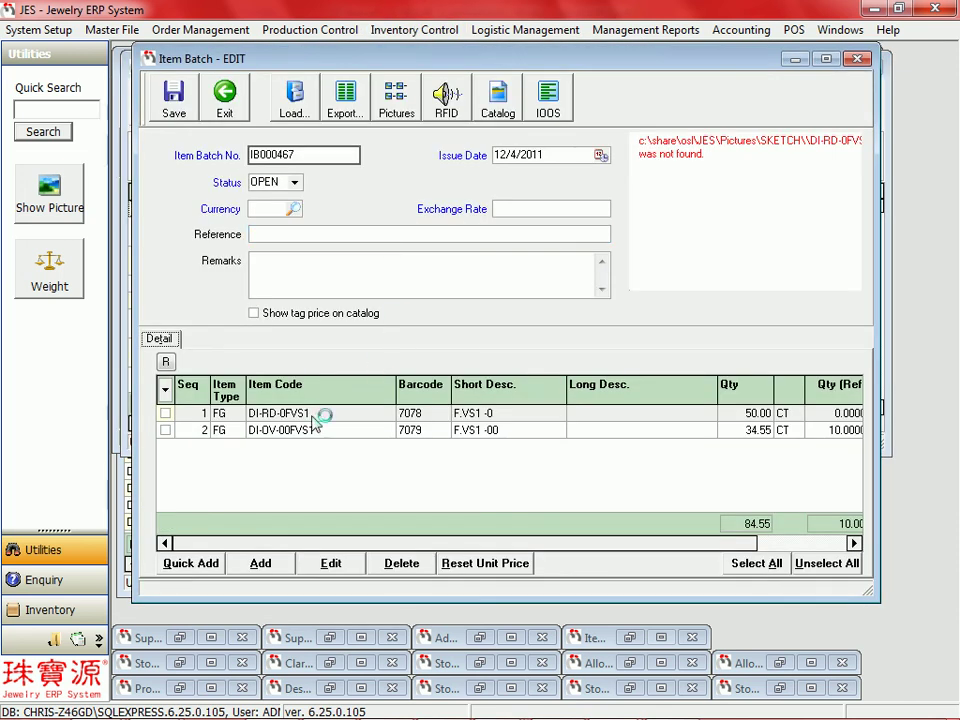
# Select all items in the batch, export their labels and exit the batch
pyautogui.click(758, 564)
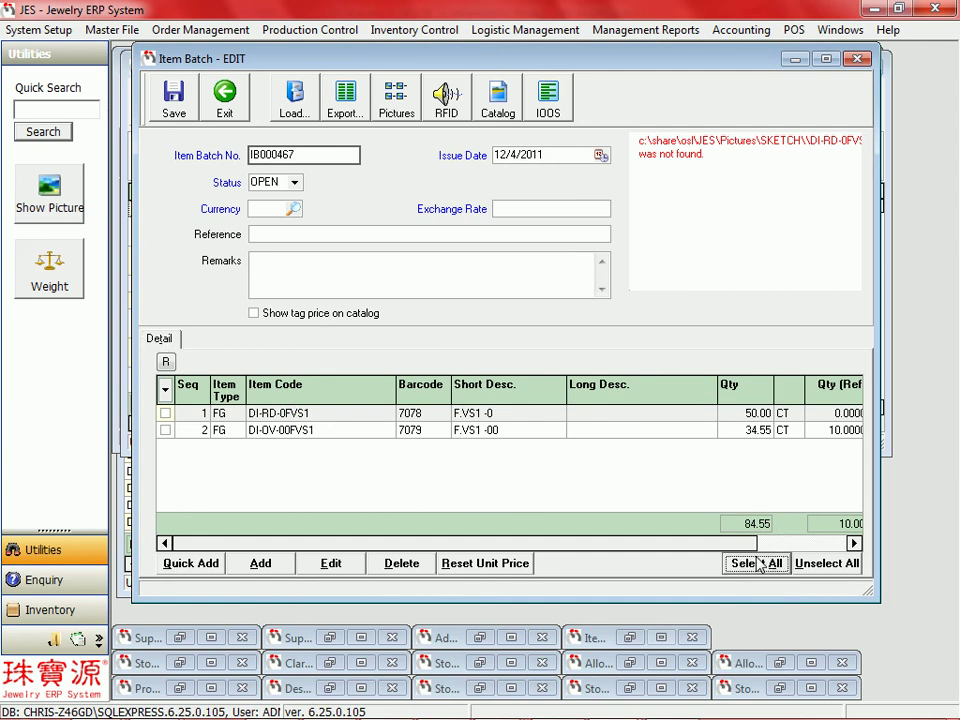
pyautogui.click(345, 100)
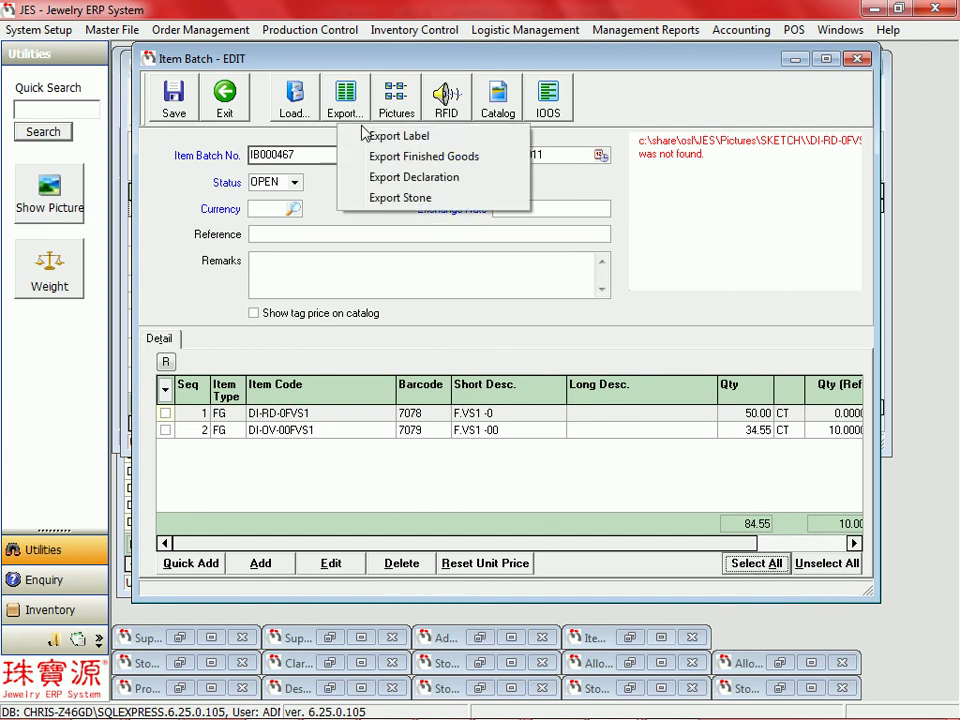
pyautogui.click(380, 135)
pyautogui.click(649, 380)
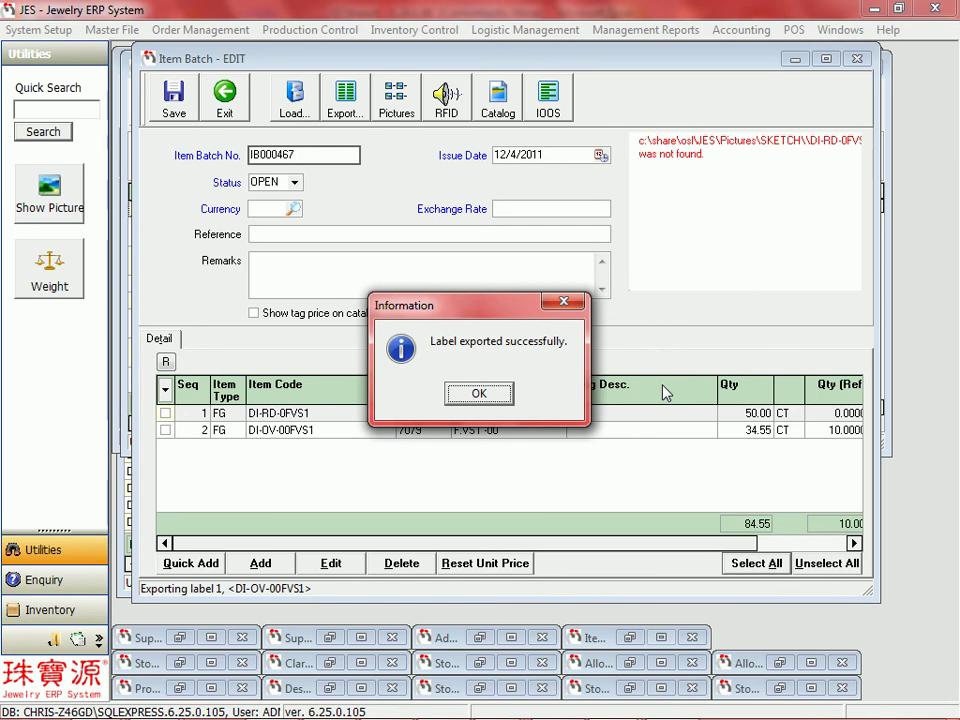
pyautogui.click(480, 393)
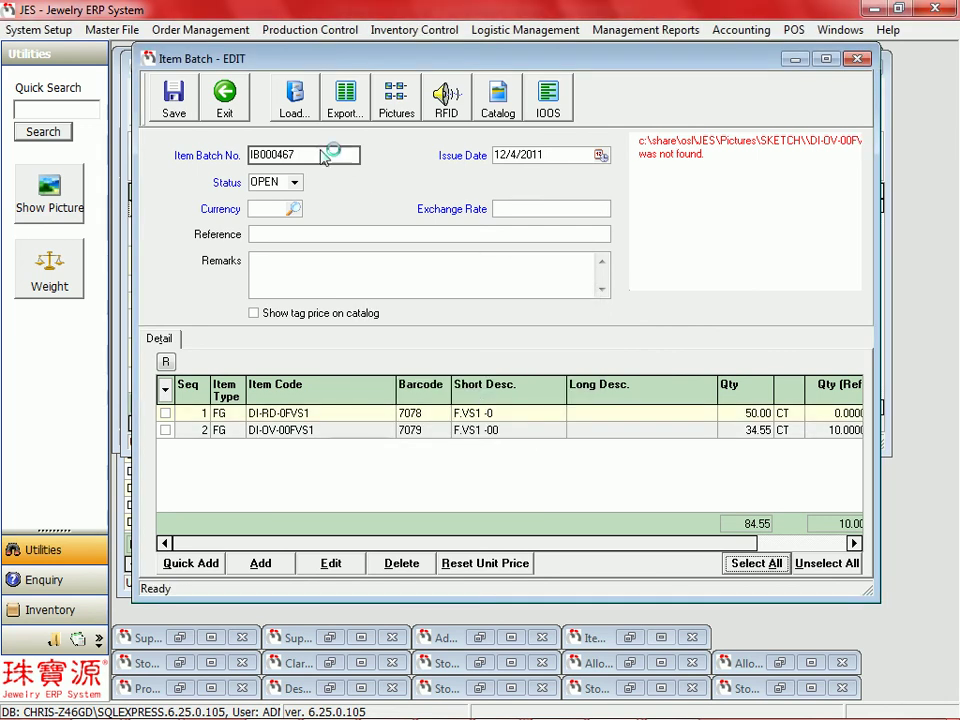
pyautogui.click(226, 98)
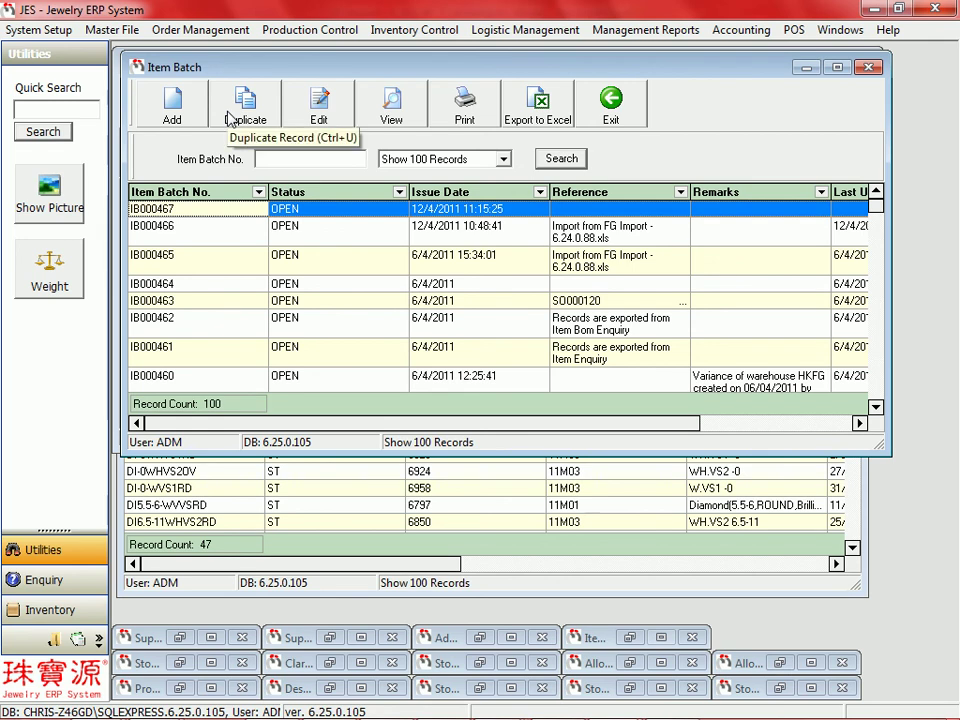